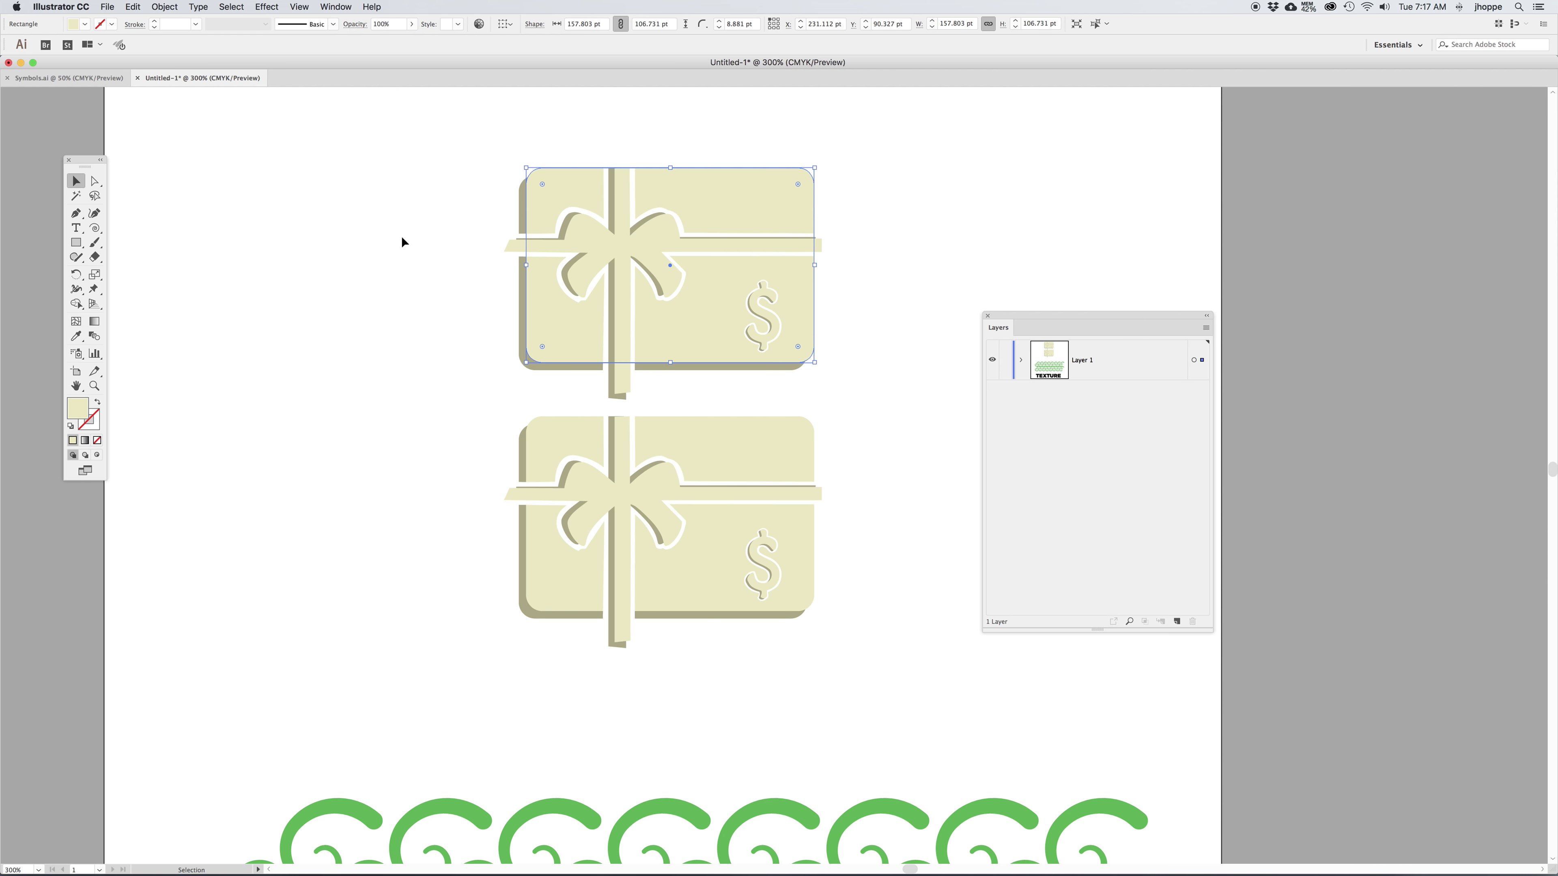
- Bring the upper card's front rounded rectangle to the front of the stacking order, above the ribbon and dollar sign
{"action": "left_click", "coordinate": [402, 241]}
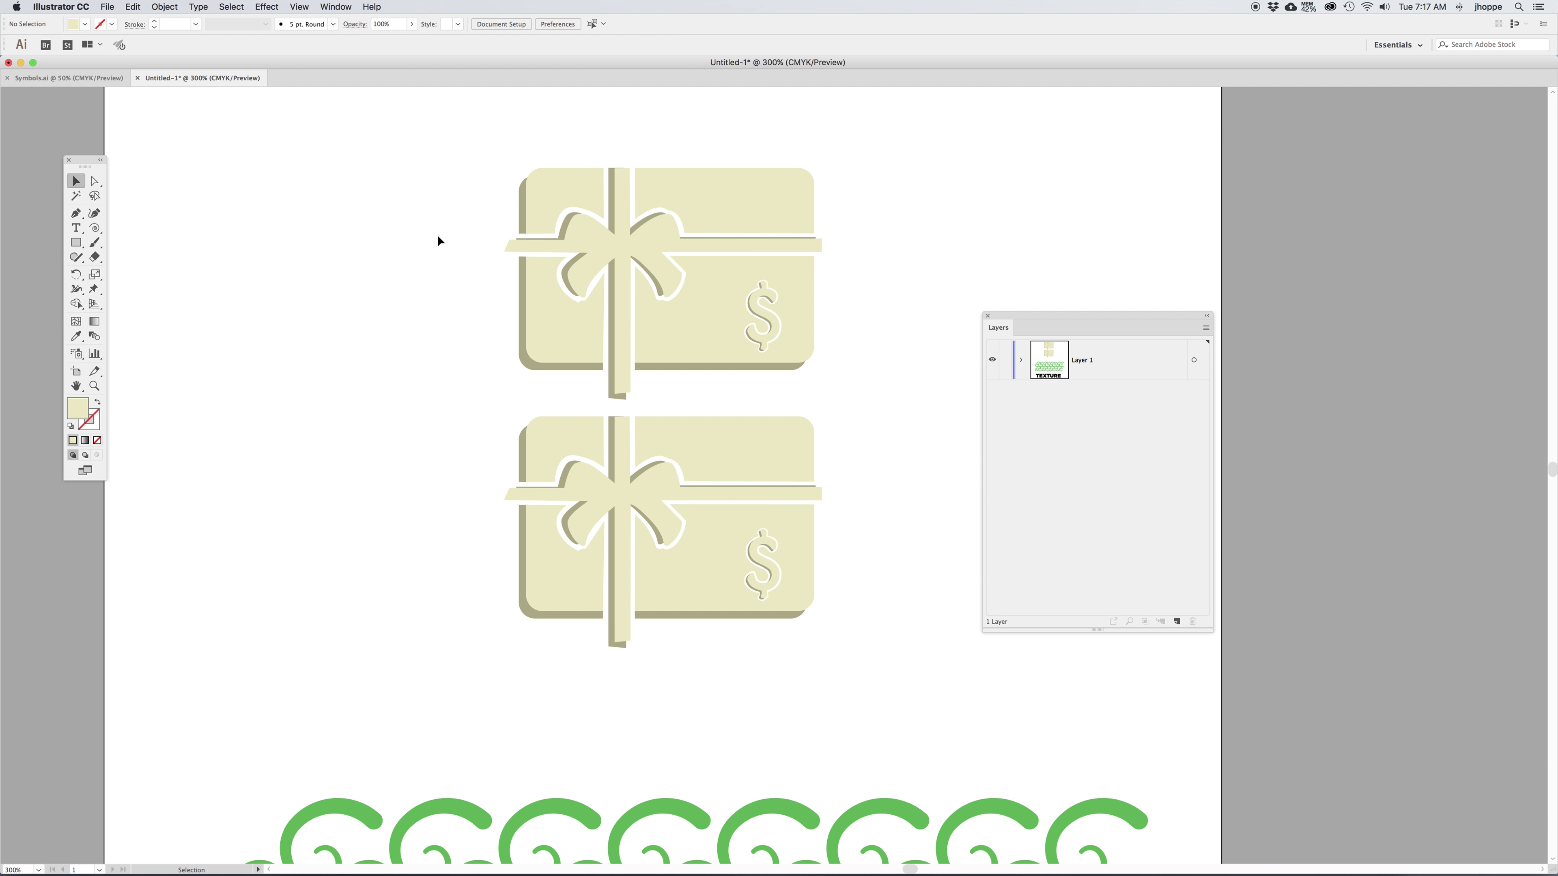
{"action": "left_click", "coordinate": [622, 245]}
{"action": "left_click", "coordinate": [622, 245]}
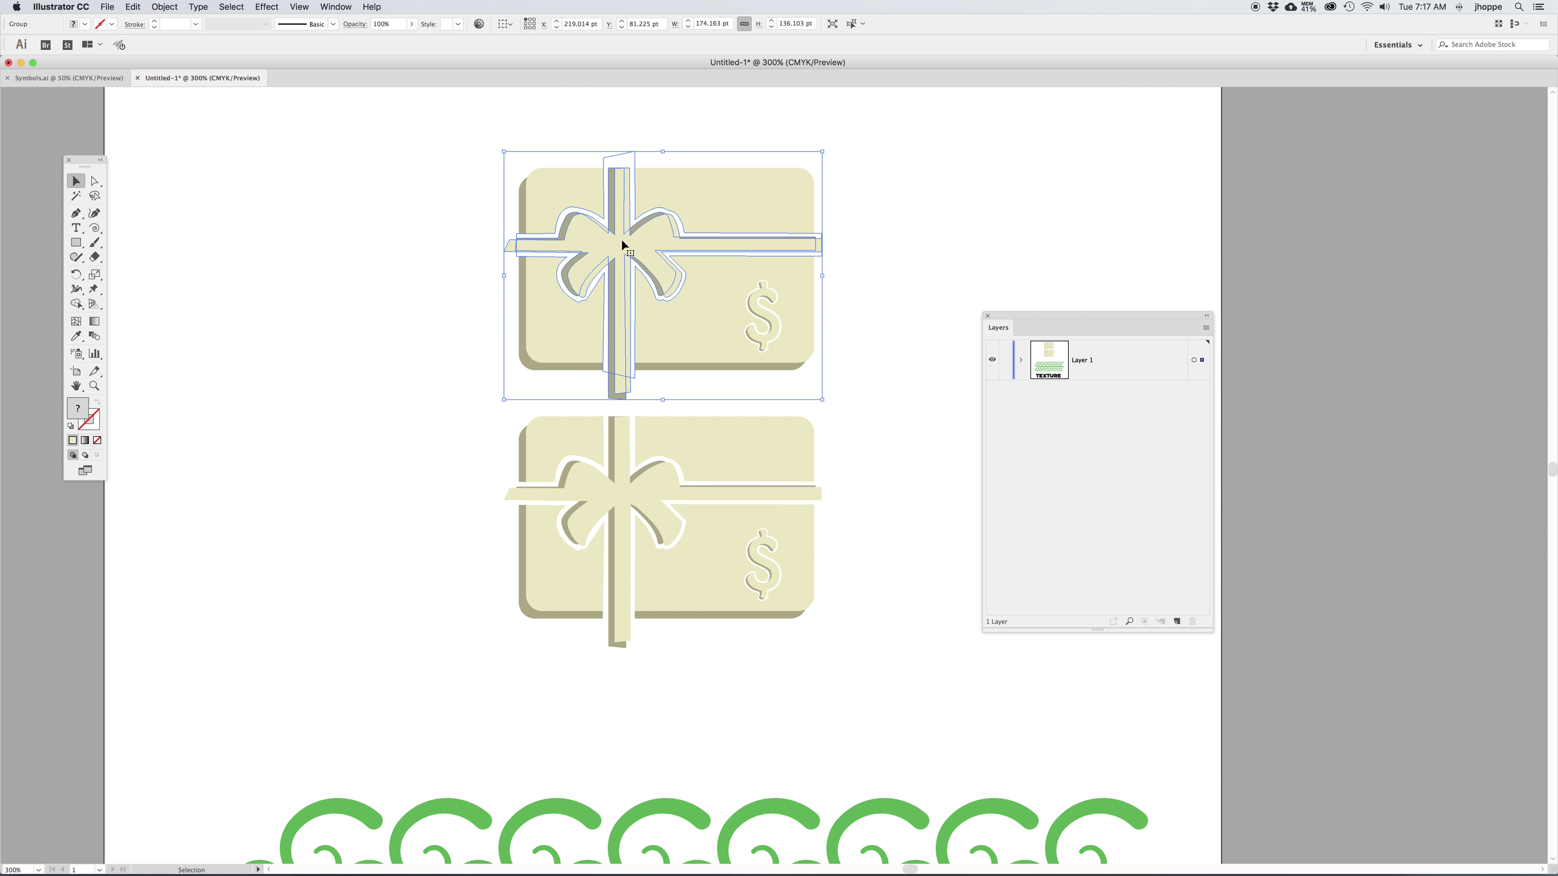
{"action": "left_click", "coordinate": [570, 187]}
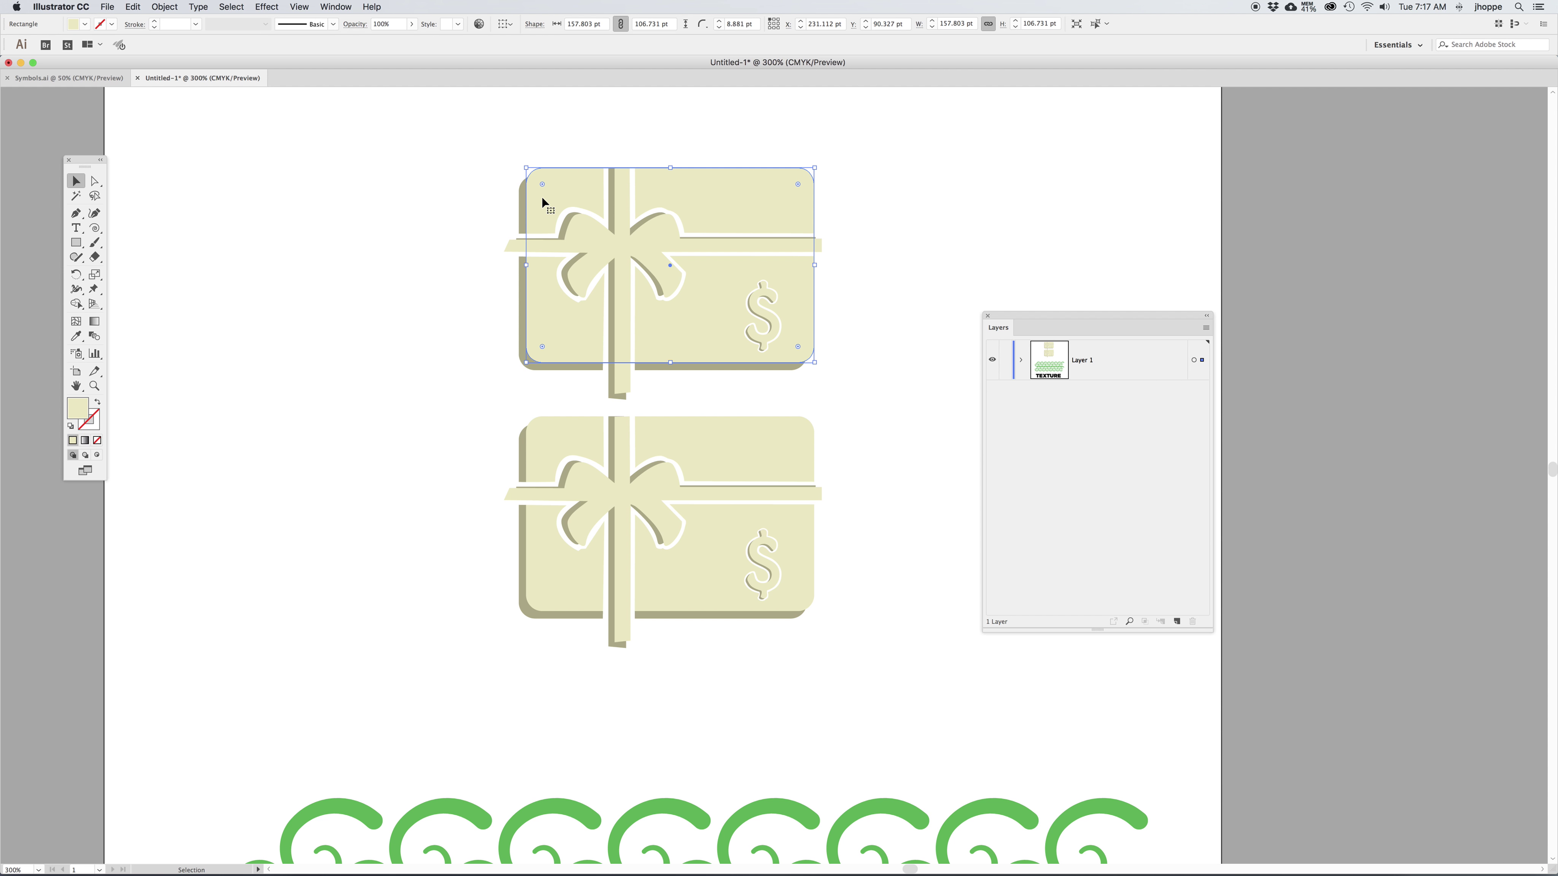
{"action": "key", "text": "super+shift+bracketright"}
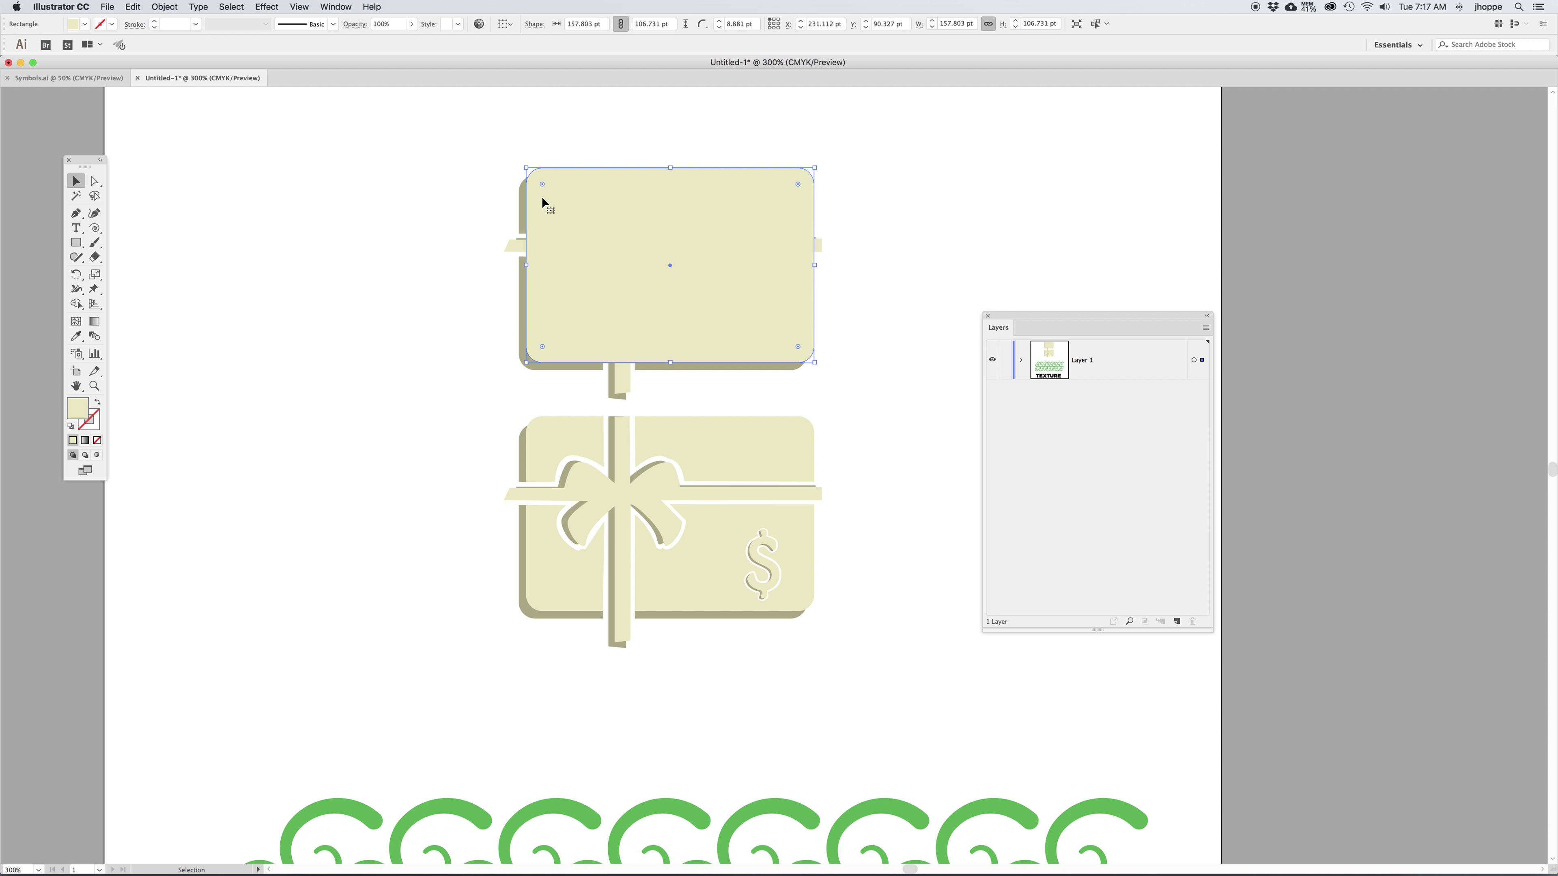
- Make a clipping mask from the upper card's front rectangle and the ribbon group so the ribbon is trimmed to the card
{"action": "left_click", "coordinate": [513, 244], "text": "shift"}
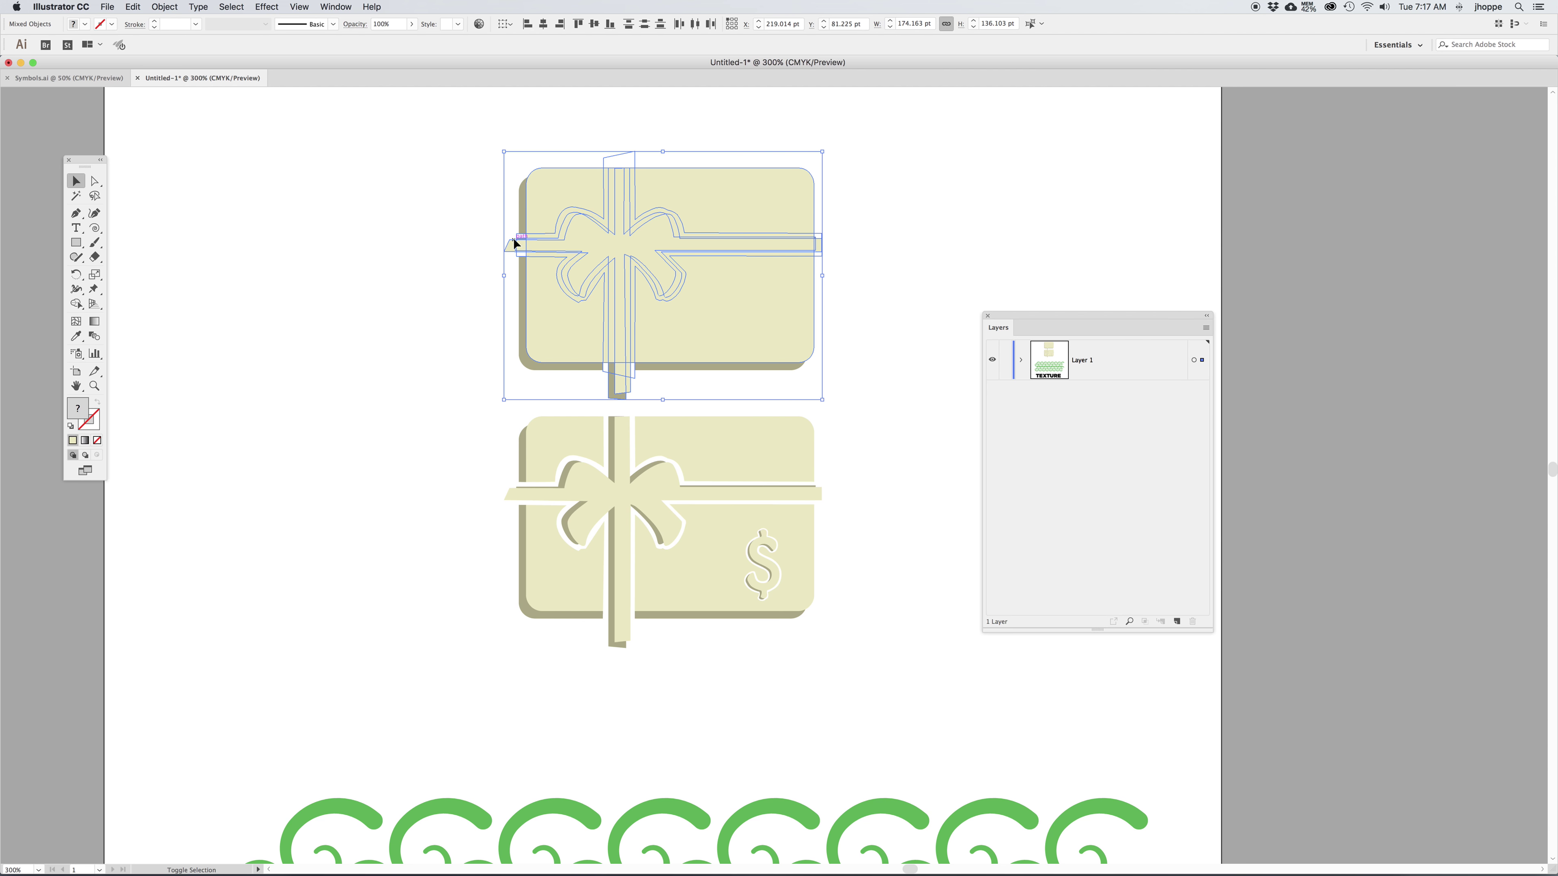
{"action": "left_click", "coordinate": [164, 7]}
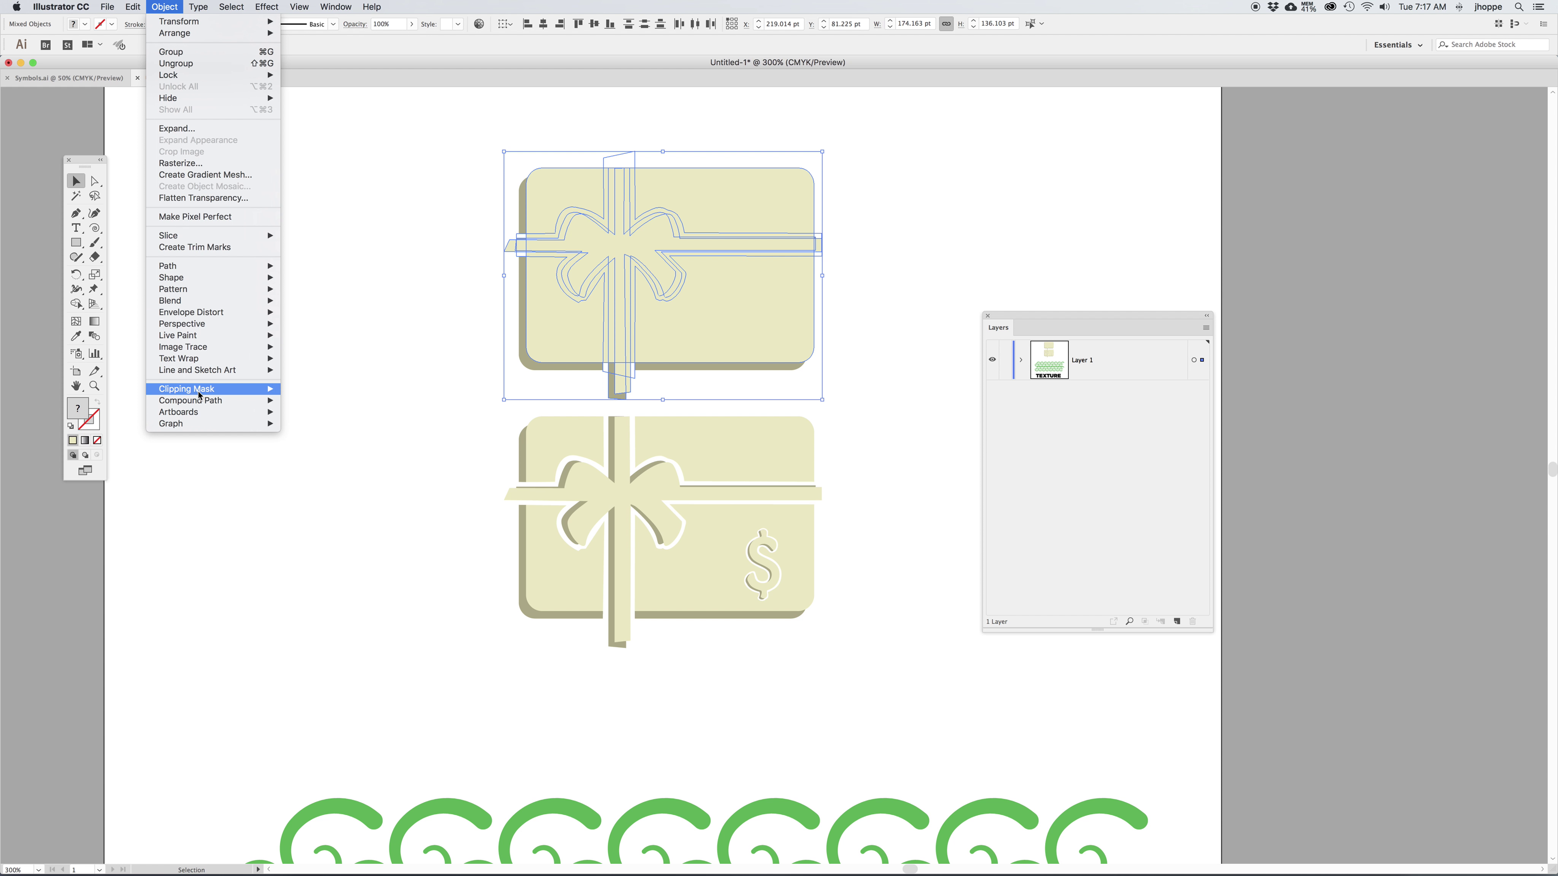
{"action": "mouse_move", "coordinate": [200, 396]}
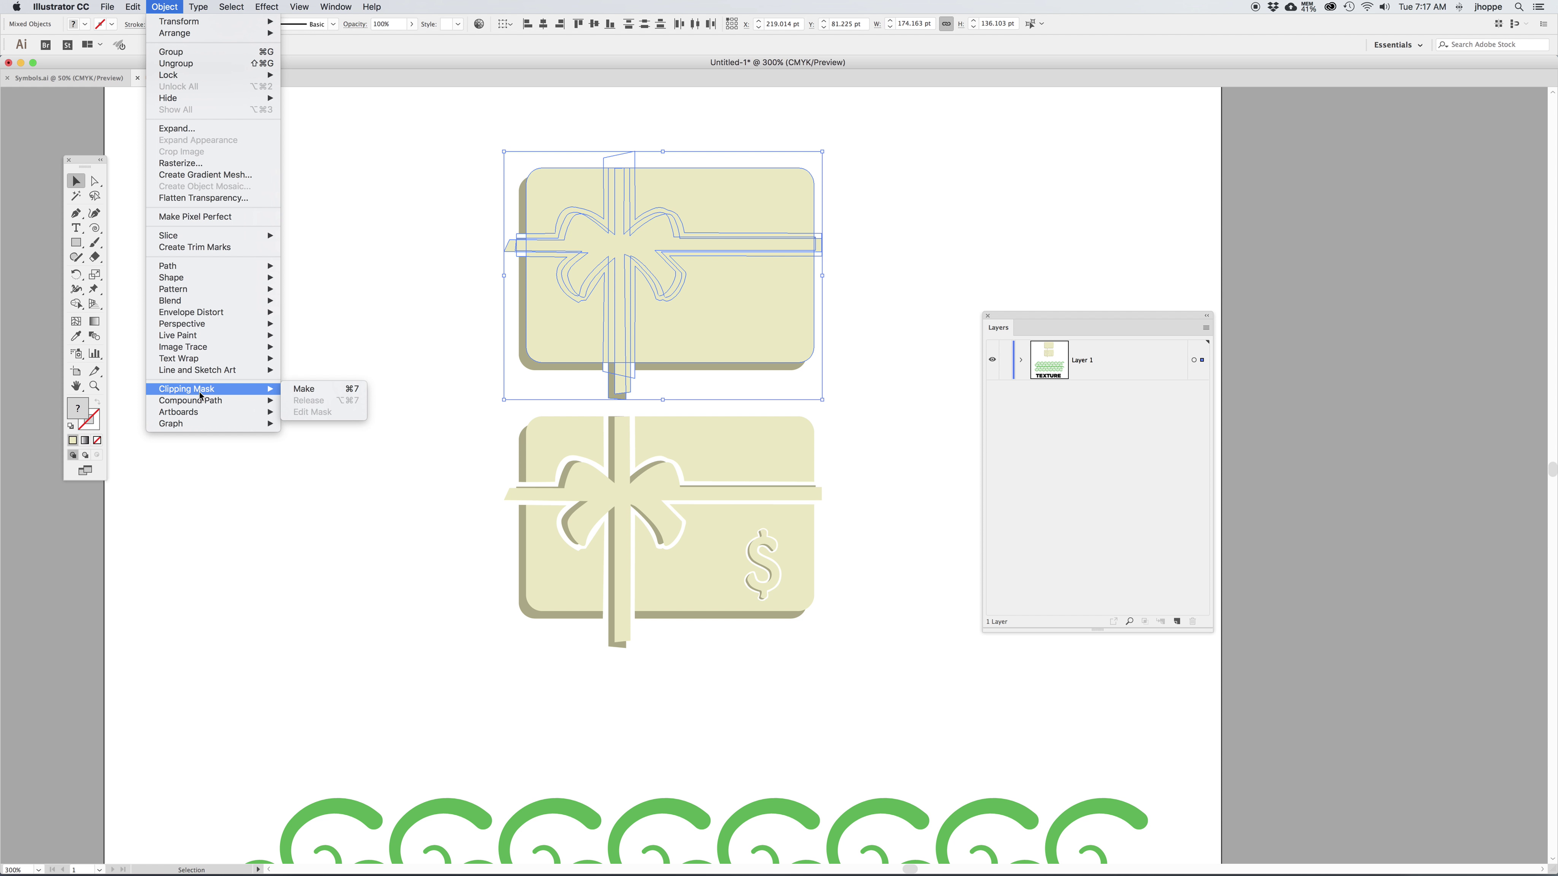
{"action": "left_click", "coordinate": [321, 389]}
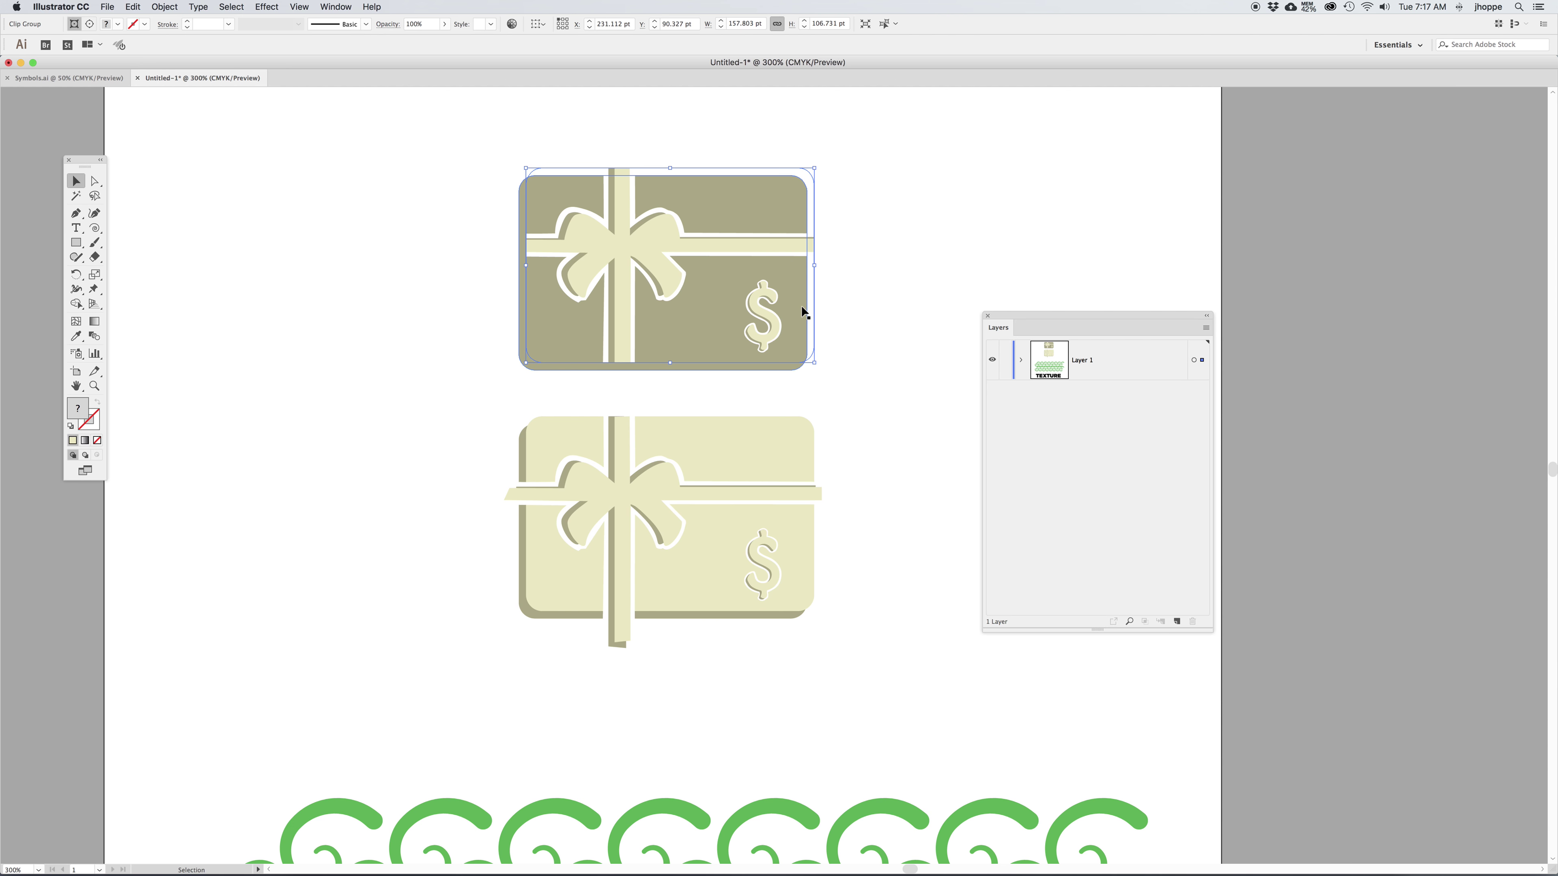
- Select the clipping rectangle inside the upper card's clip group and give it the lower card's beige fill using the Eyedropper
{"action": "left_click", "coordinate": [1021, 362]}
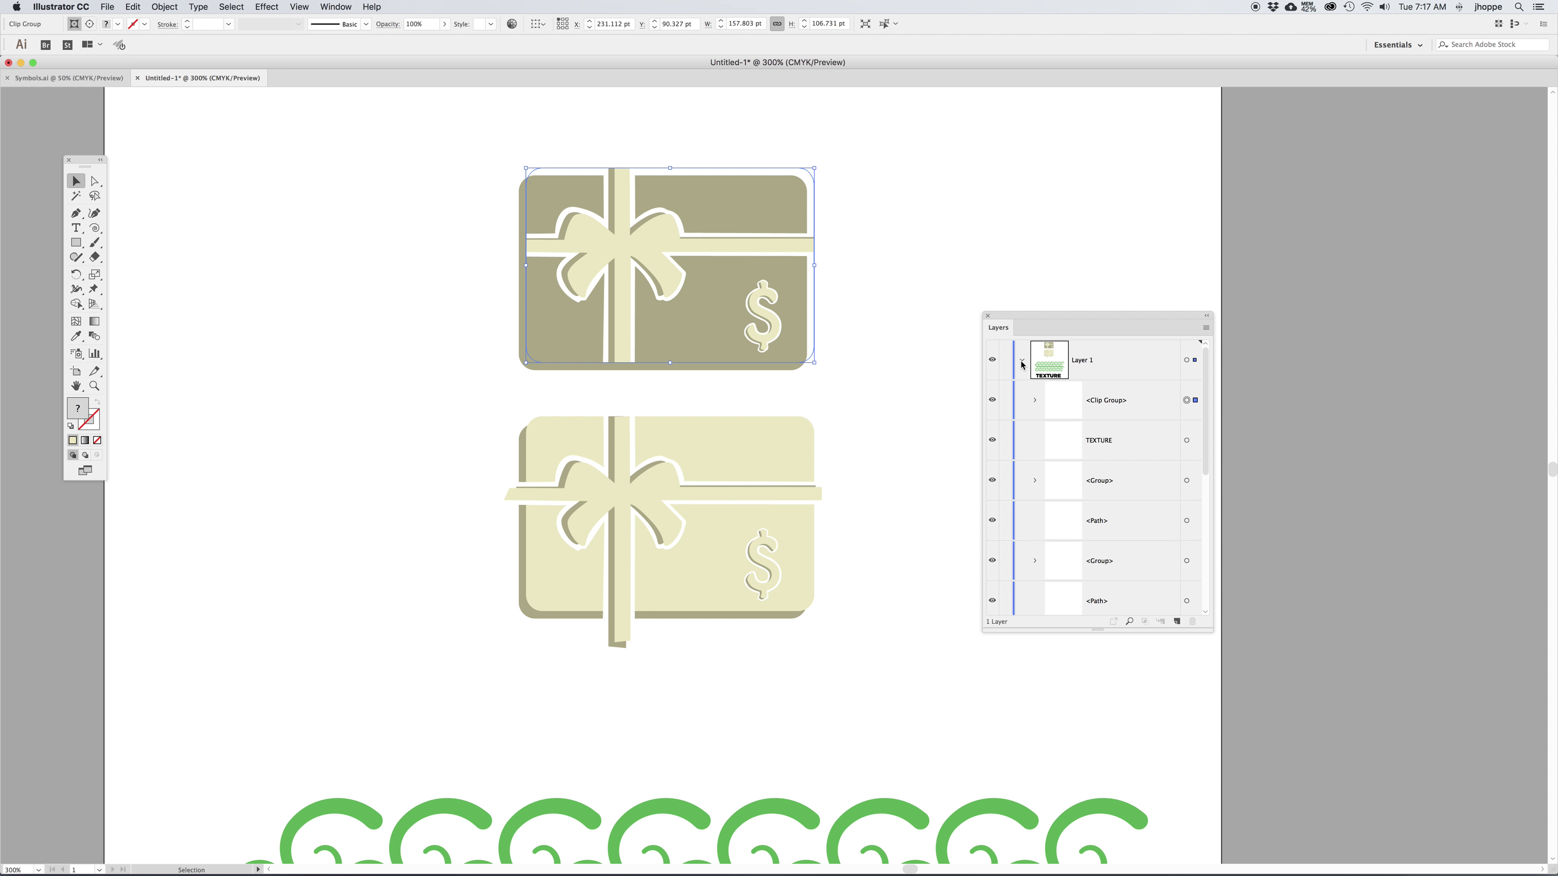
{"action": "left_click_drag", "start_coordinate": [1021, 319], "coordinate": [947, 250]}
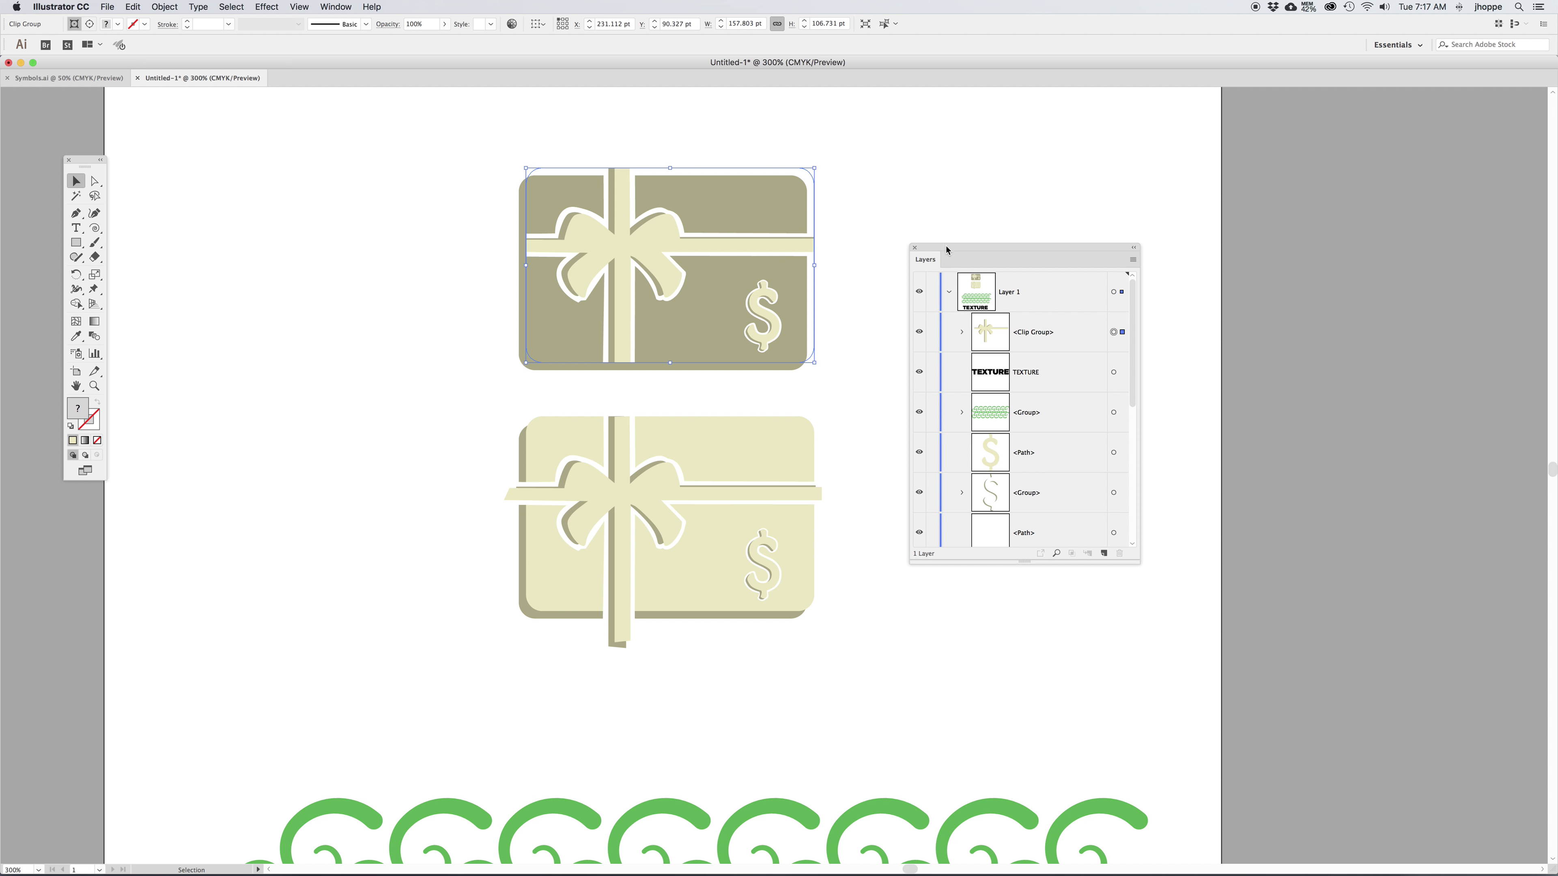
{"action": "left_click", "coordinate": [962, 333]}
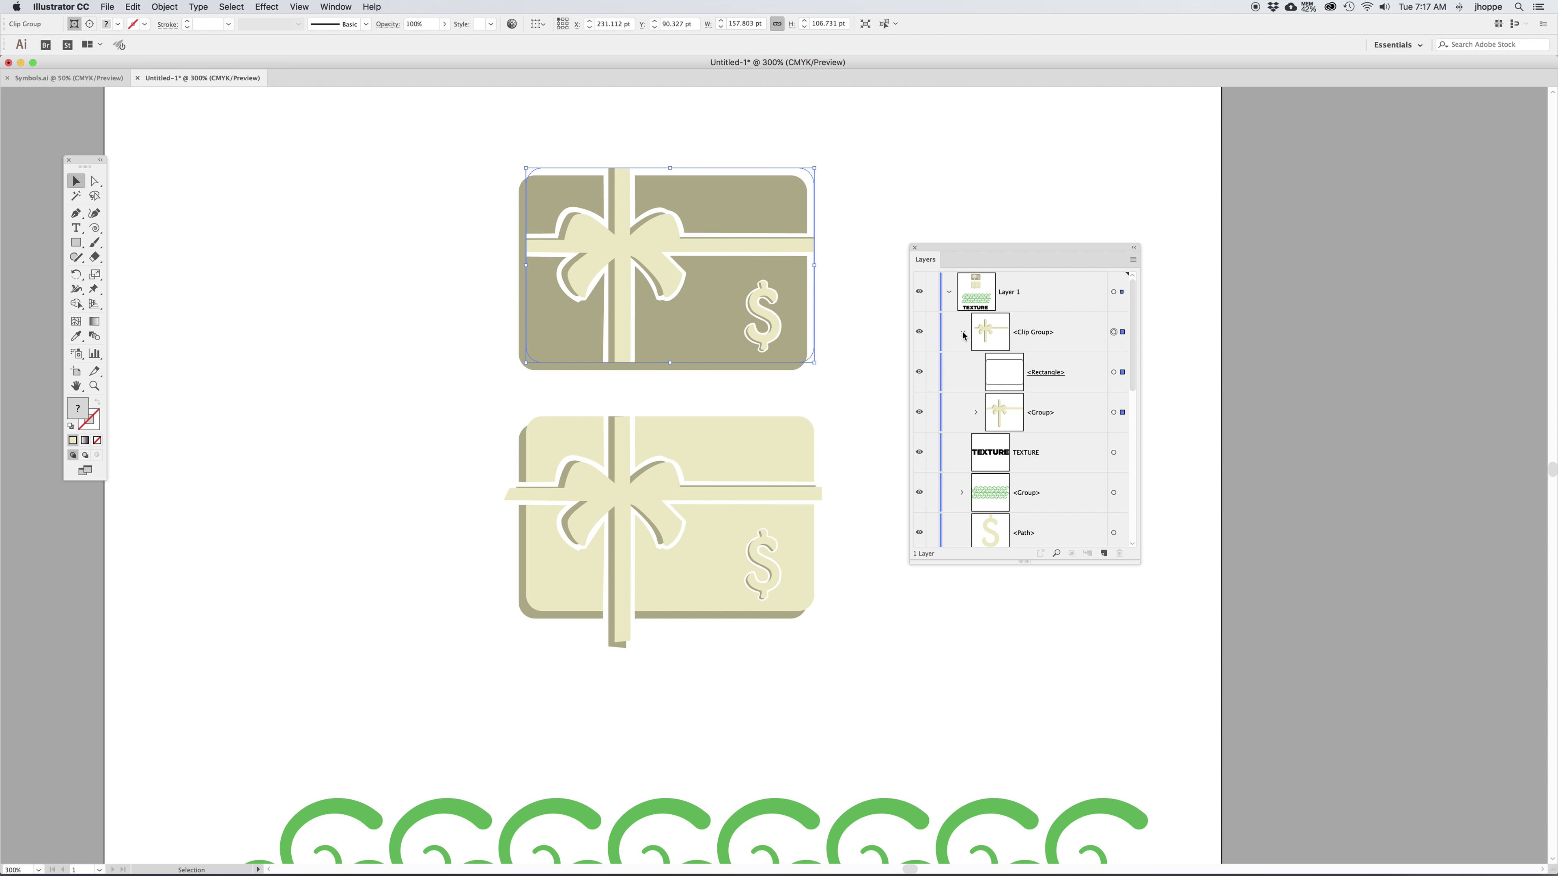
{"action": "left_click", "coordinate": [1016, 384]}
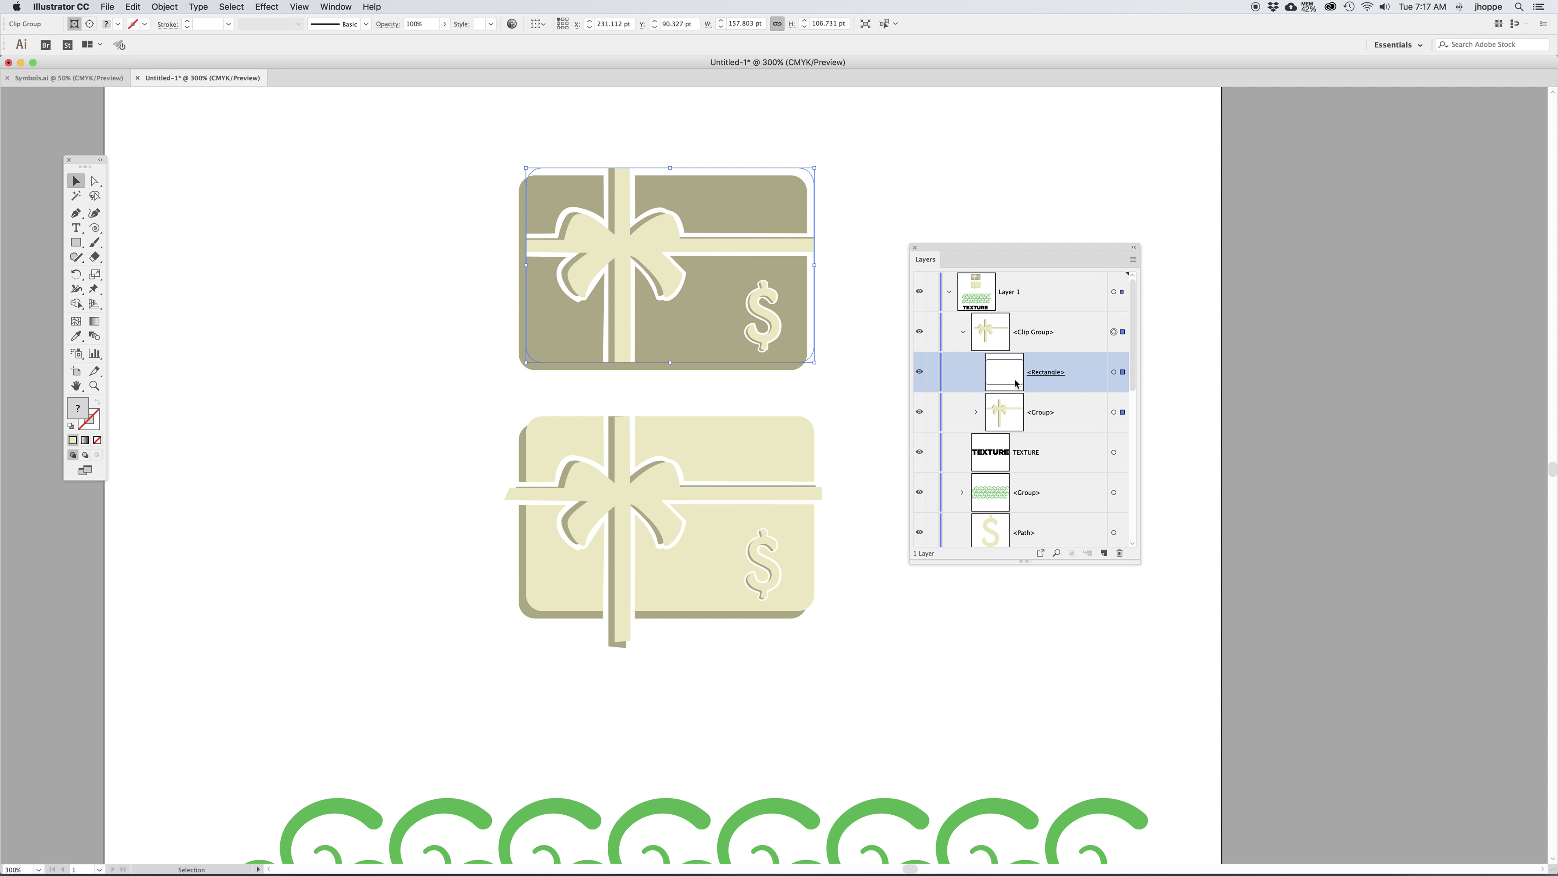
{"action": "left_click", "coordinate": [1113, 372]}
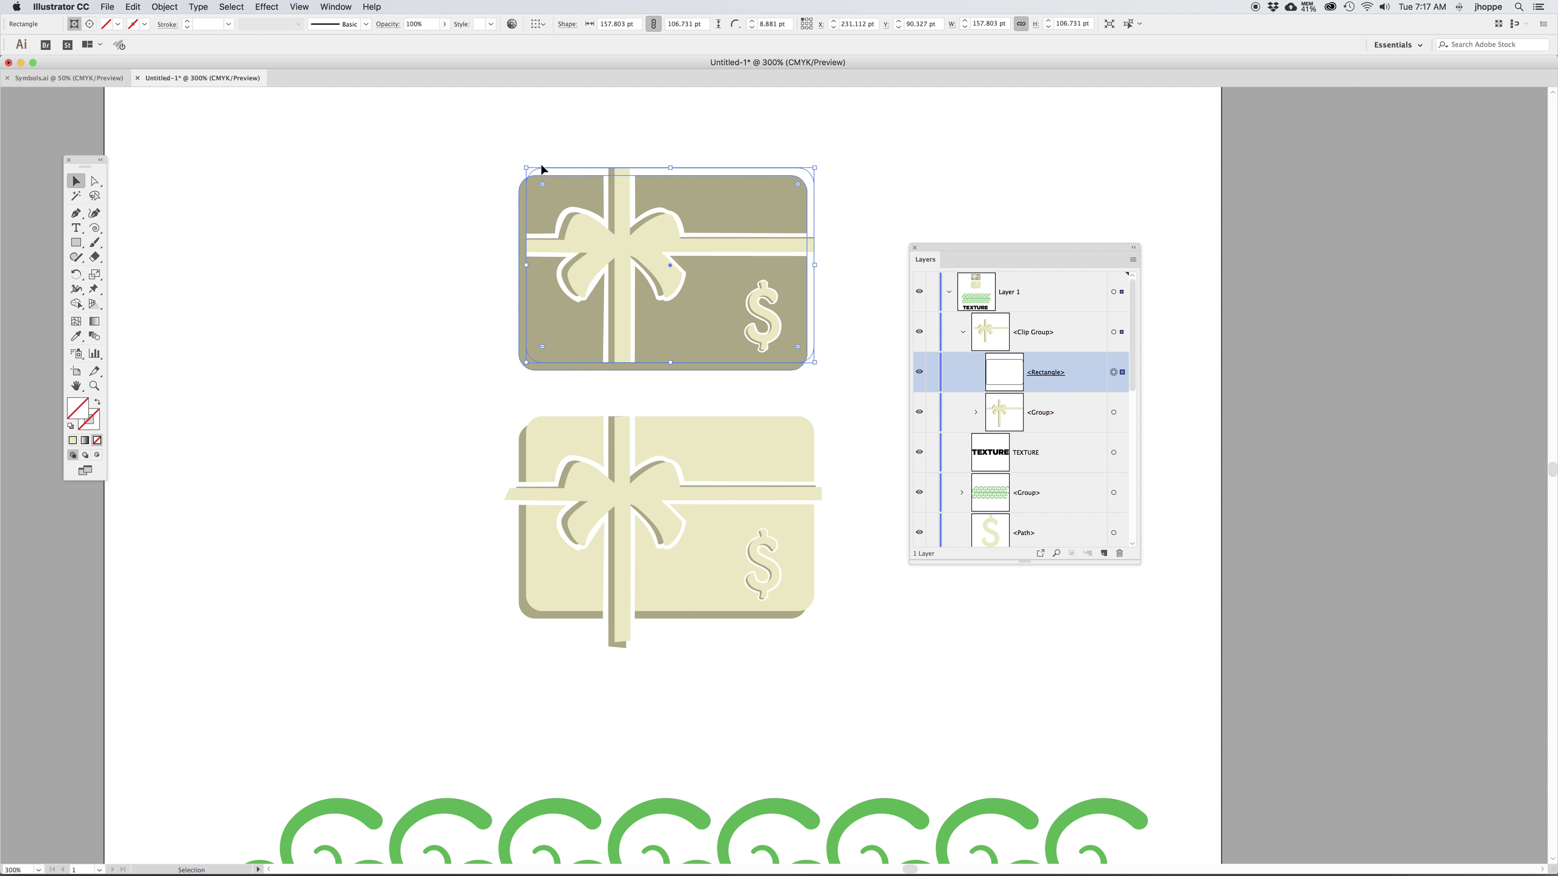
{"action": "left_click", "coordinate": [119, 27]}
{"action": "left_click", "coordinate": [119, 26]}
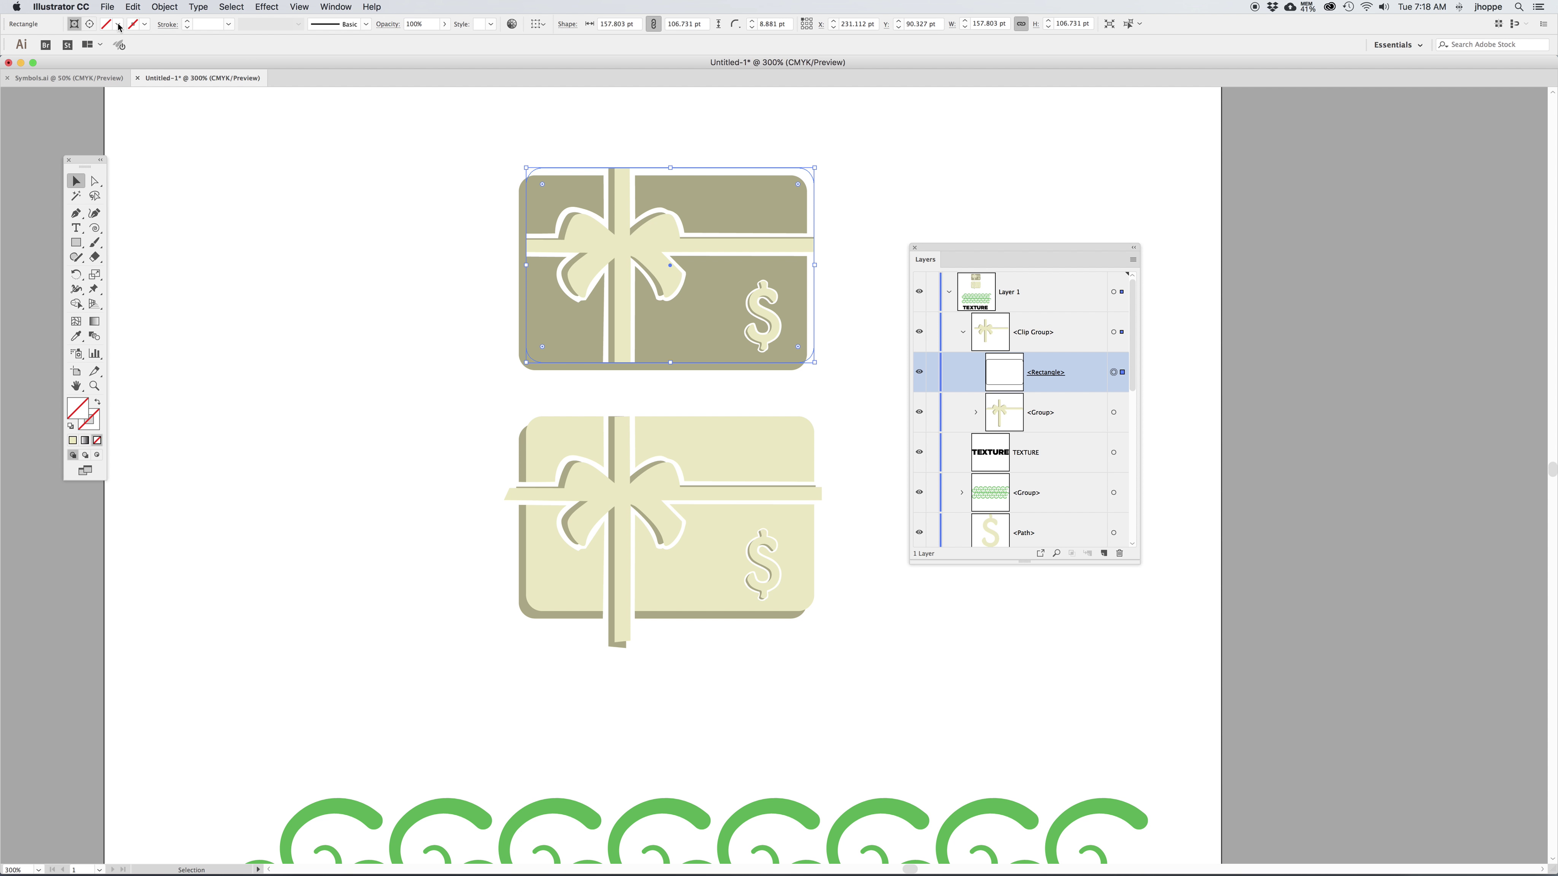
{"action": "key", "text": "i"}
{"action": "left_click", "coordinate": [669, 426]}
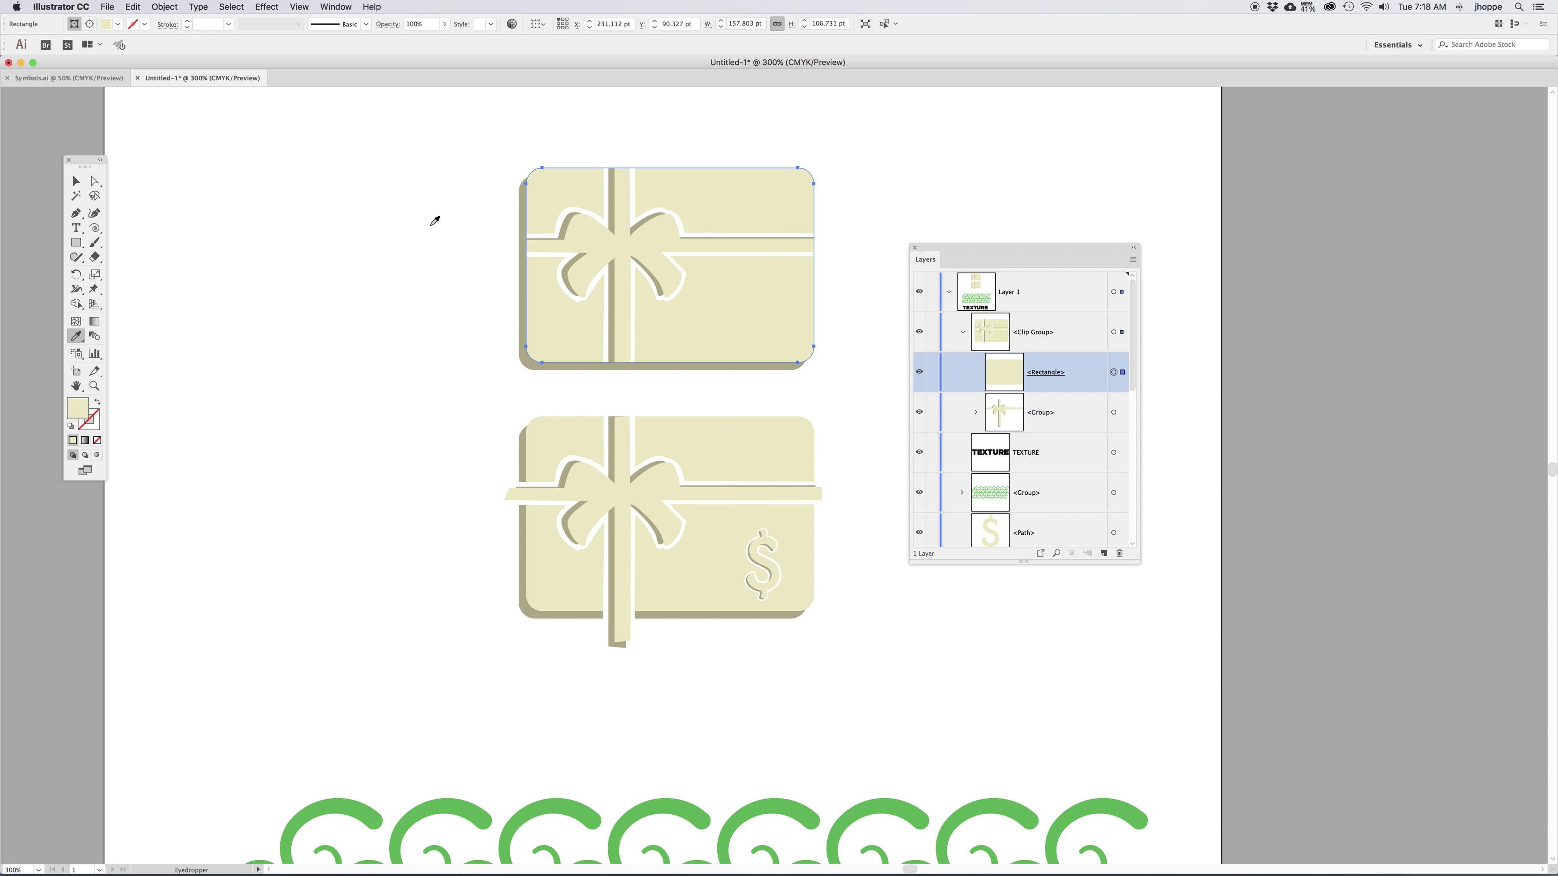
{"action": "left_click", "coordinate": [76, 181]}
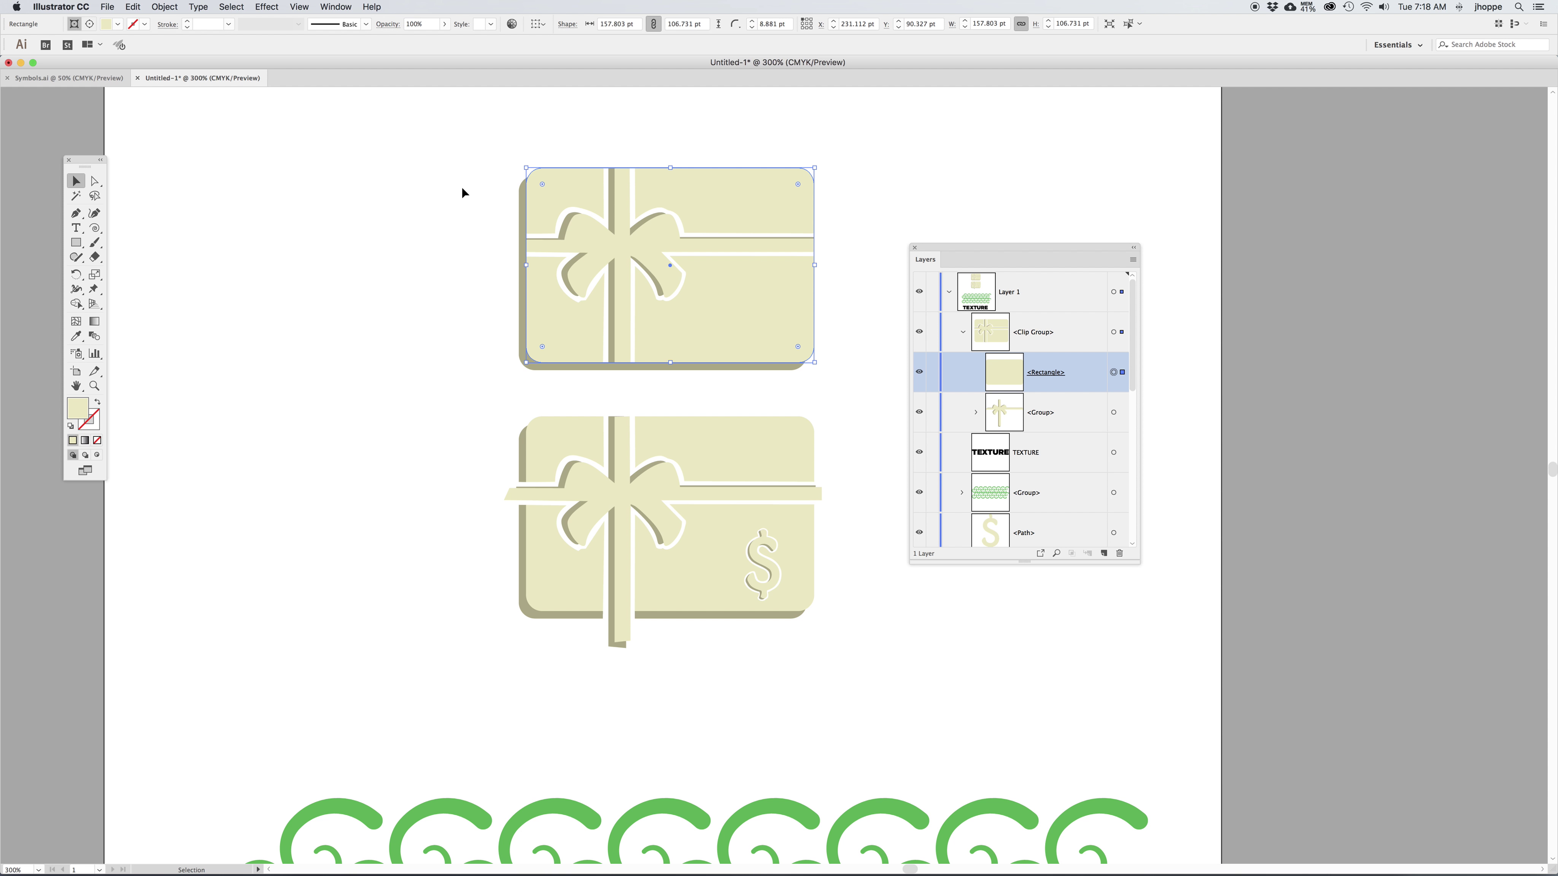
- Select the upper card's clip group and alternate between editing its contents and editing its clipping path
{"action": "left_click", "coordinate": [620, 223]}
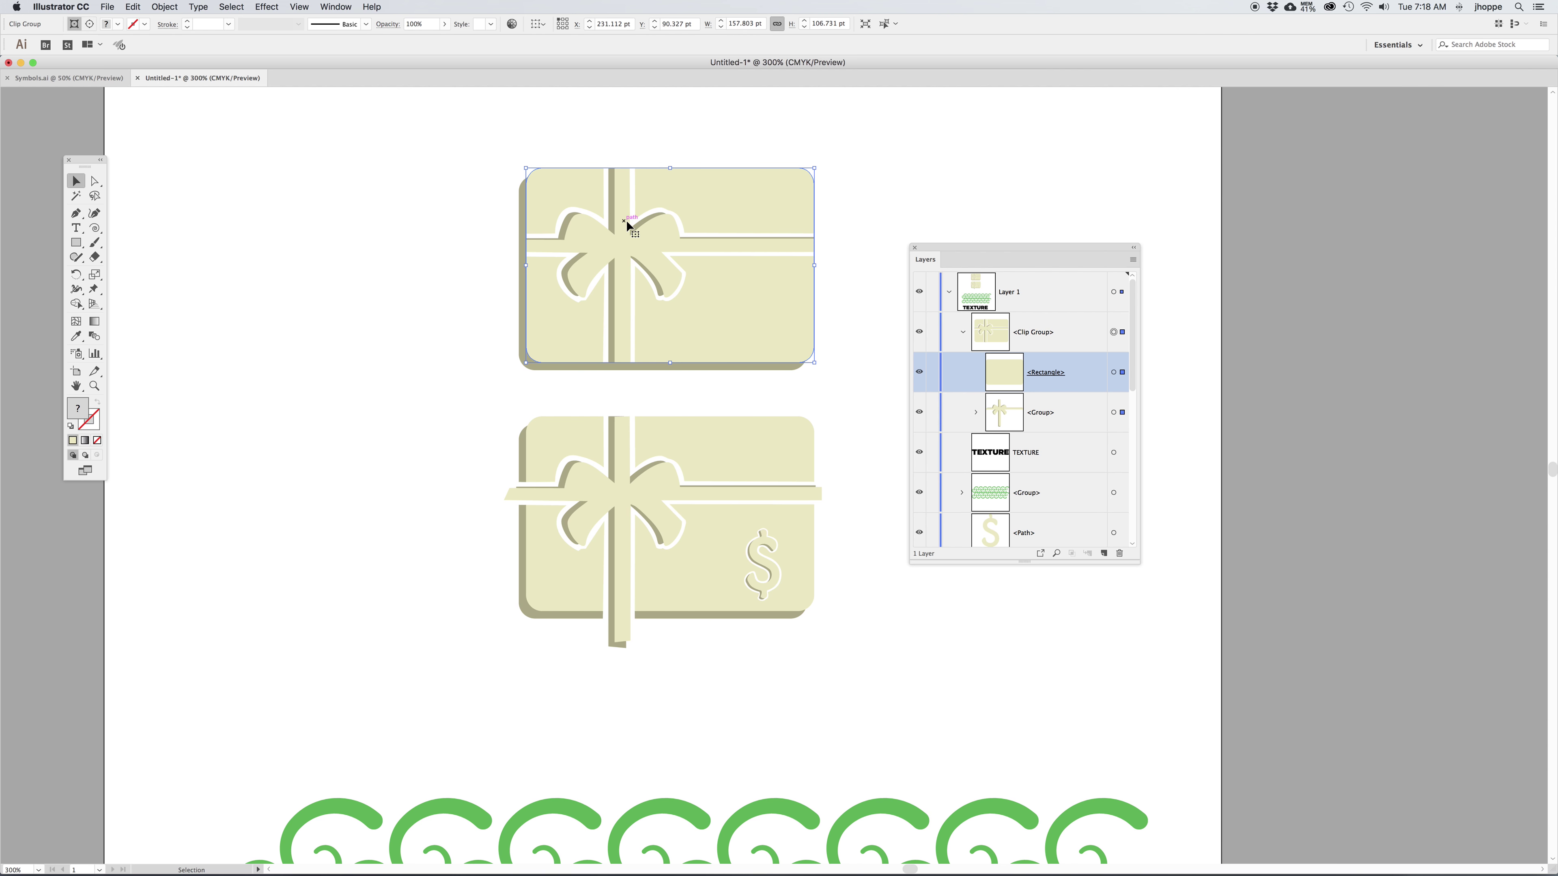
{"action": "left_click", "coordinate": [1065, 343]}
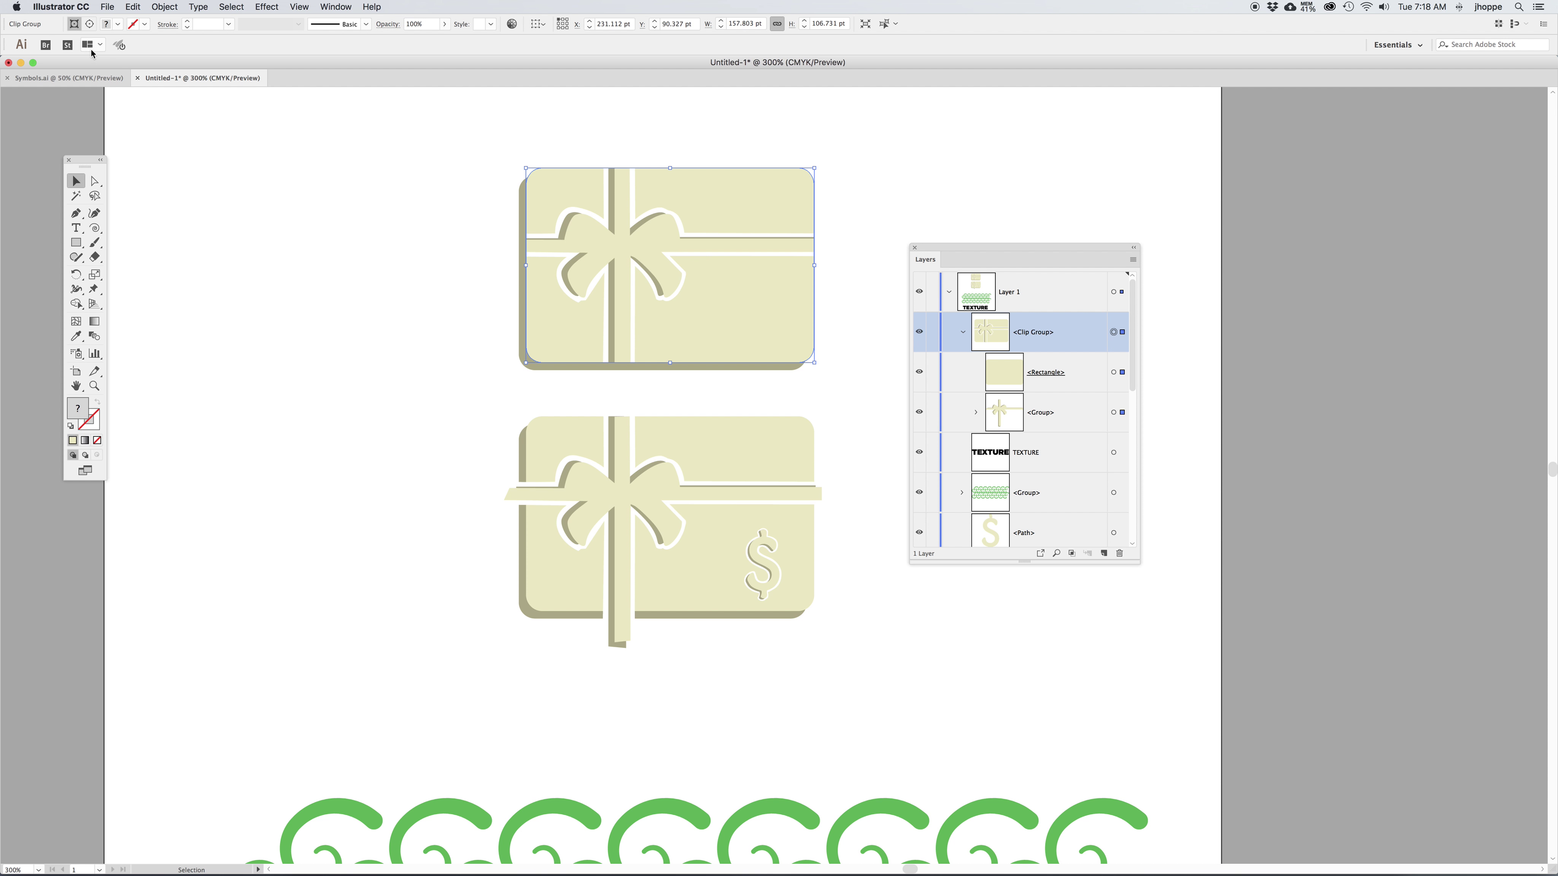
{"action": "left_click", "coordinate": [90, 25]}
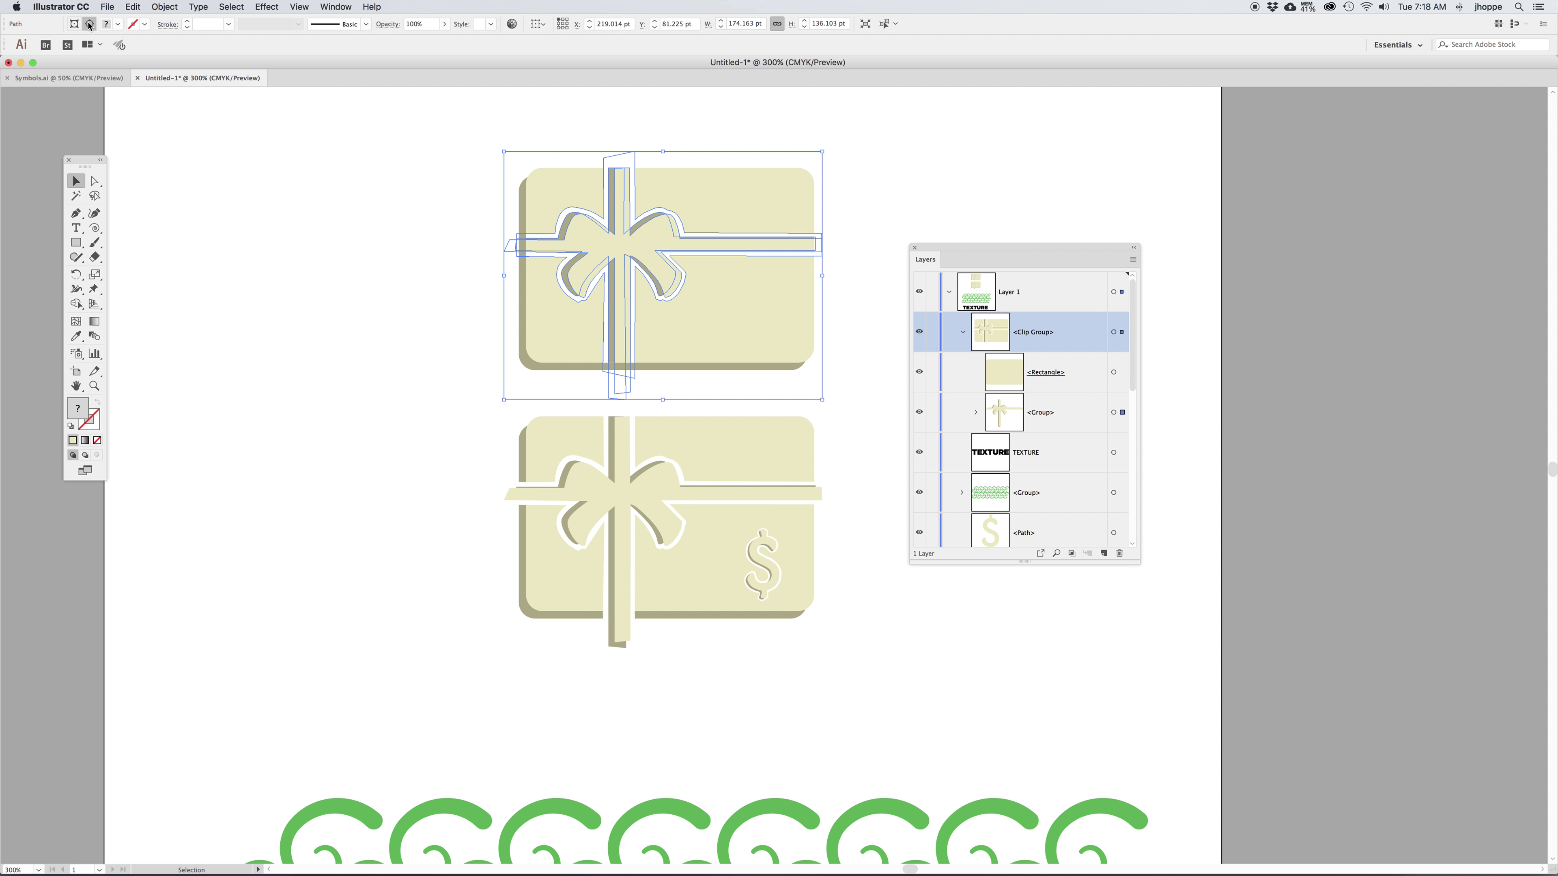
{"action": "left_click", "coordinate": [73, 25]}
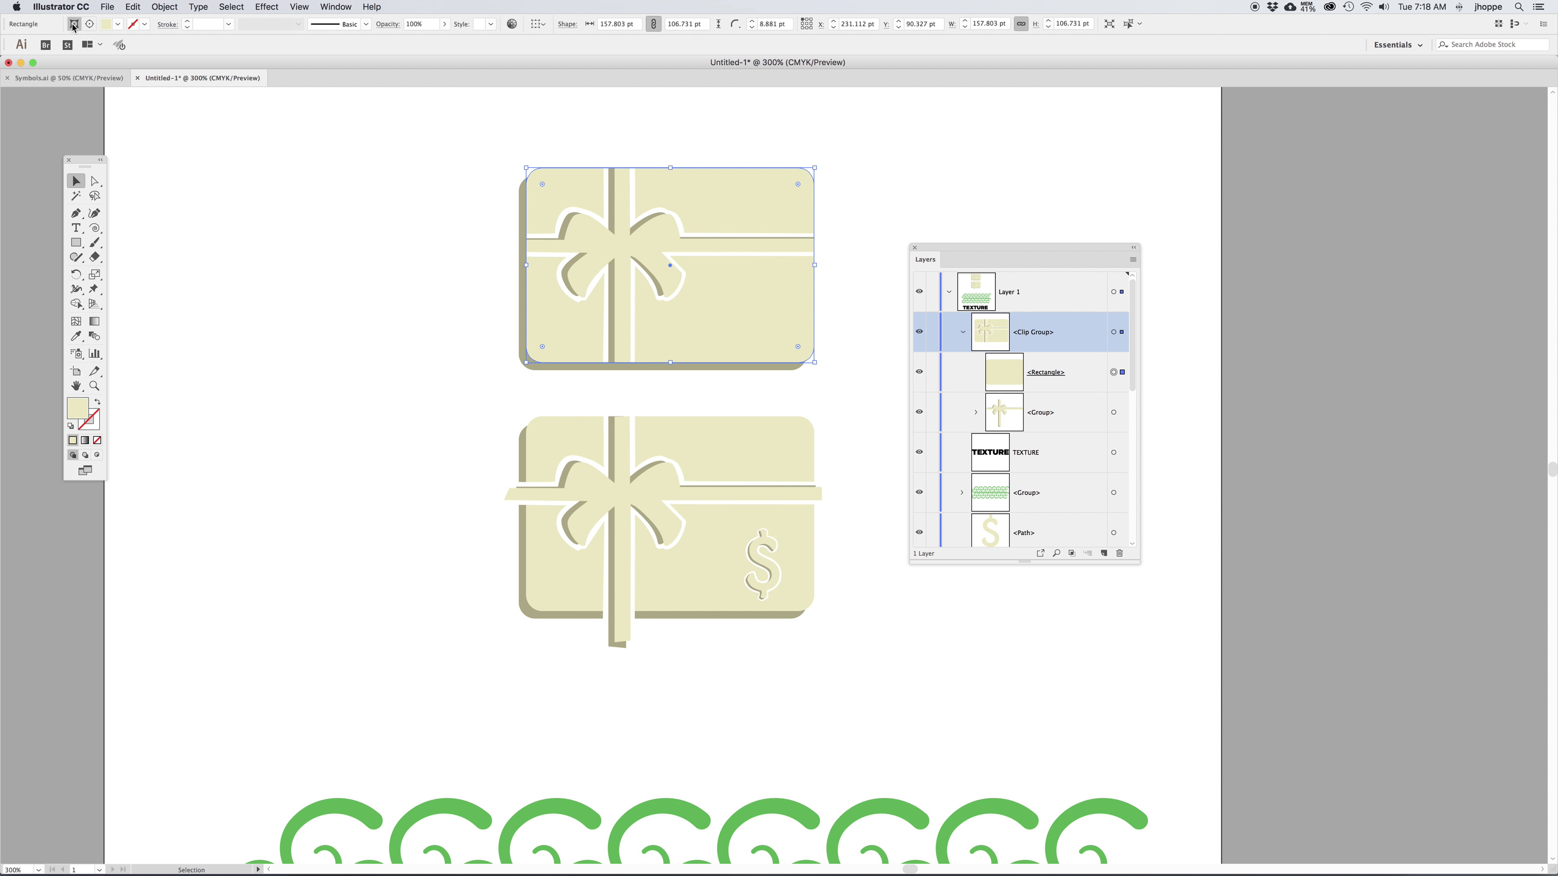
{"action": "left_click", "coordinate": [90, 24]}
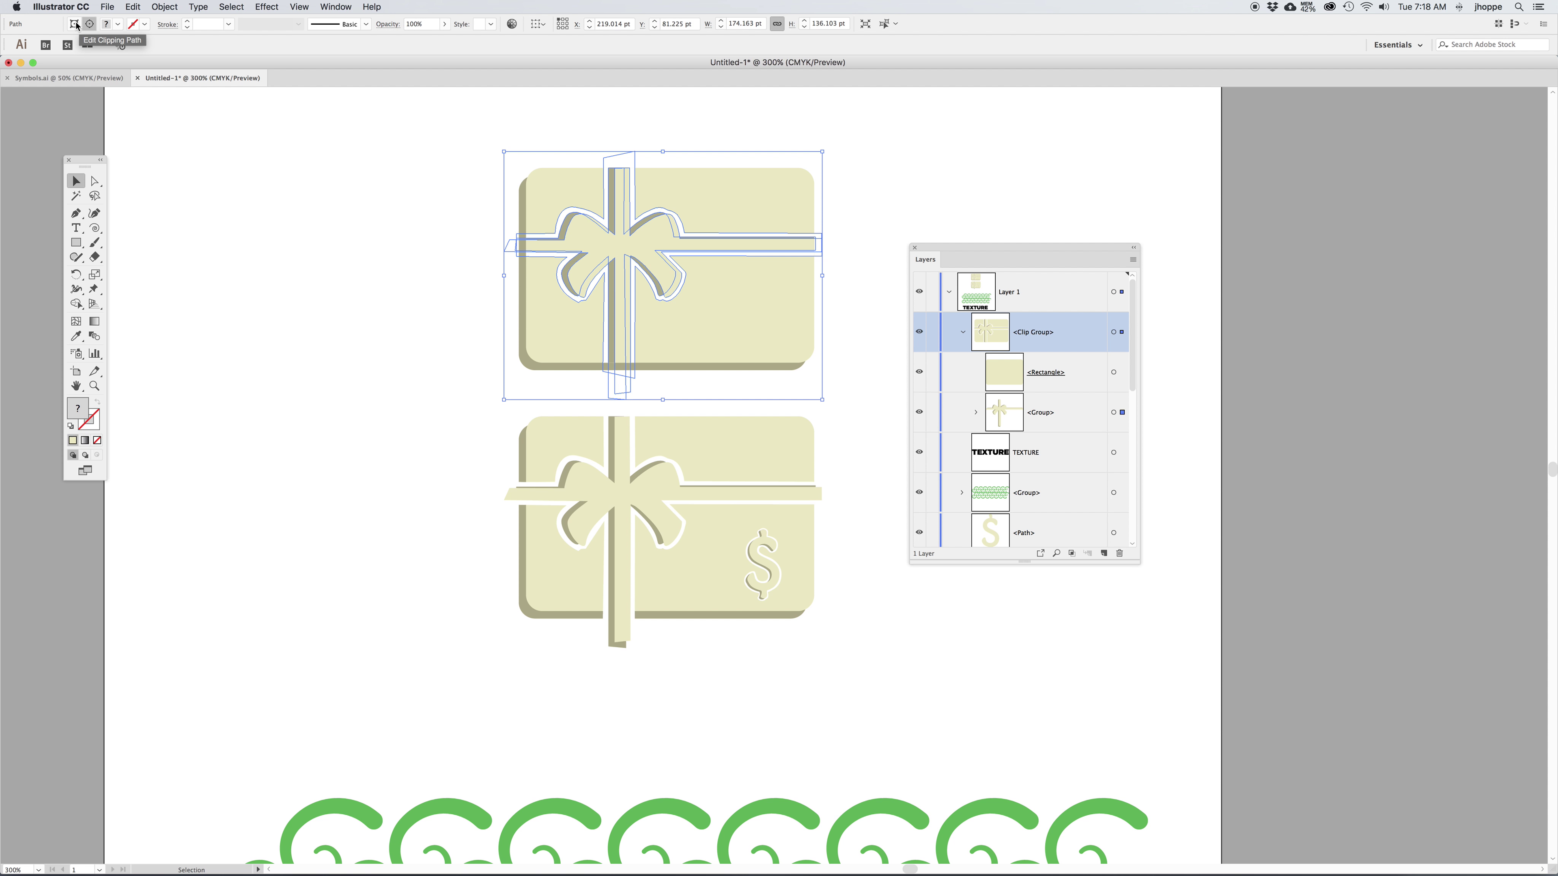
{"action": "left_click", "coordinate": [75, 25]}
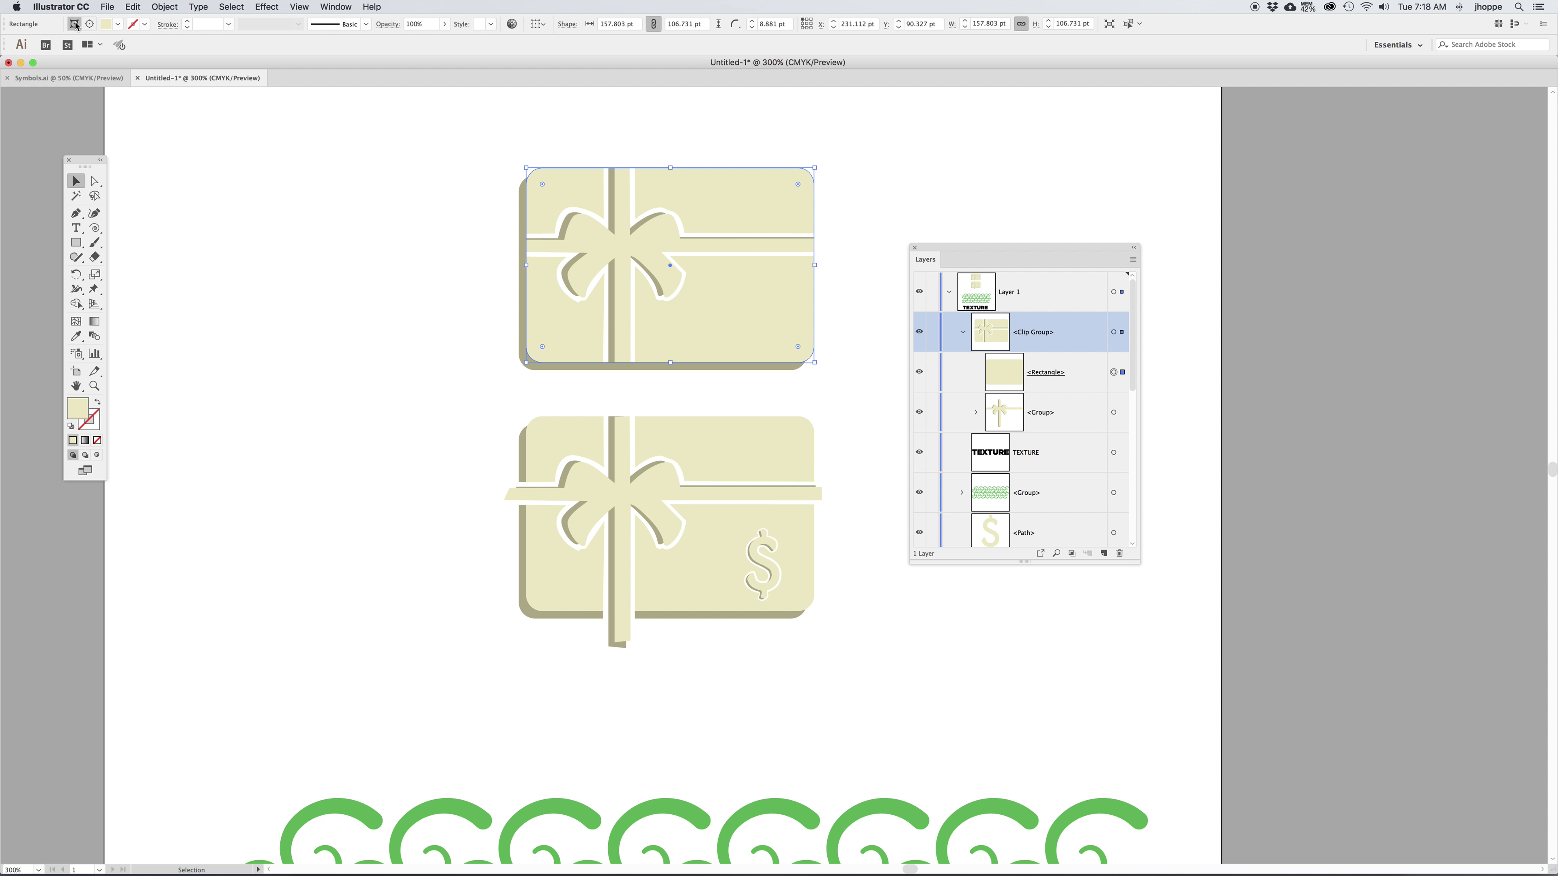
- Try a yellow swatch fill, C=5 M=0 Y=90 K=0, on the upper card's clipping path, undo it and deselect
{"action": "left_click", "coordinate": [115, 26]}
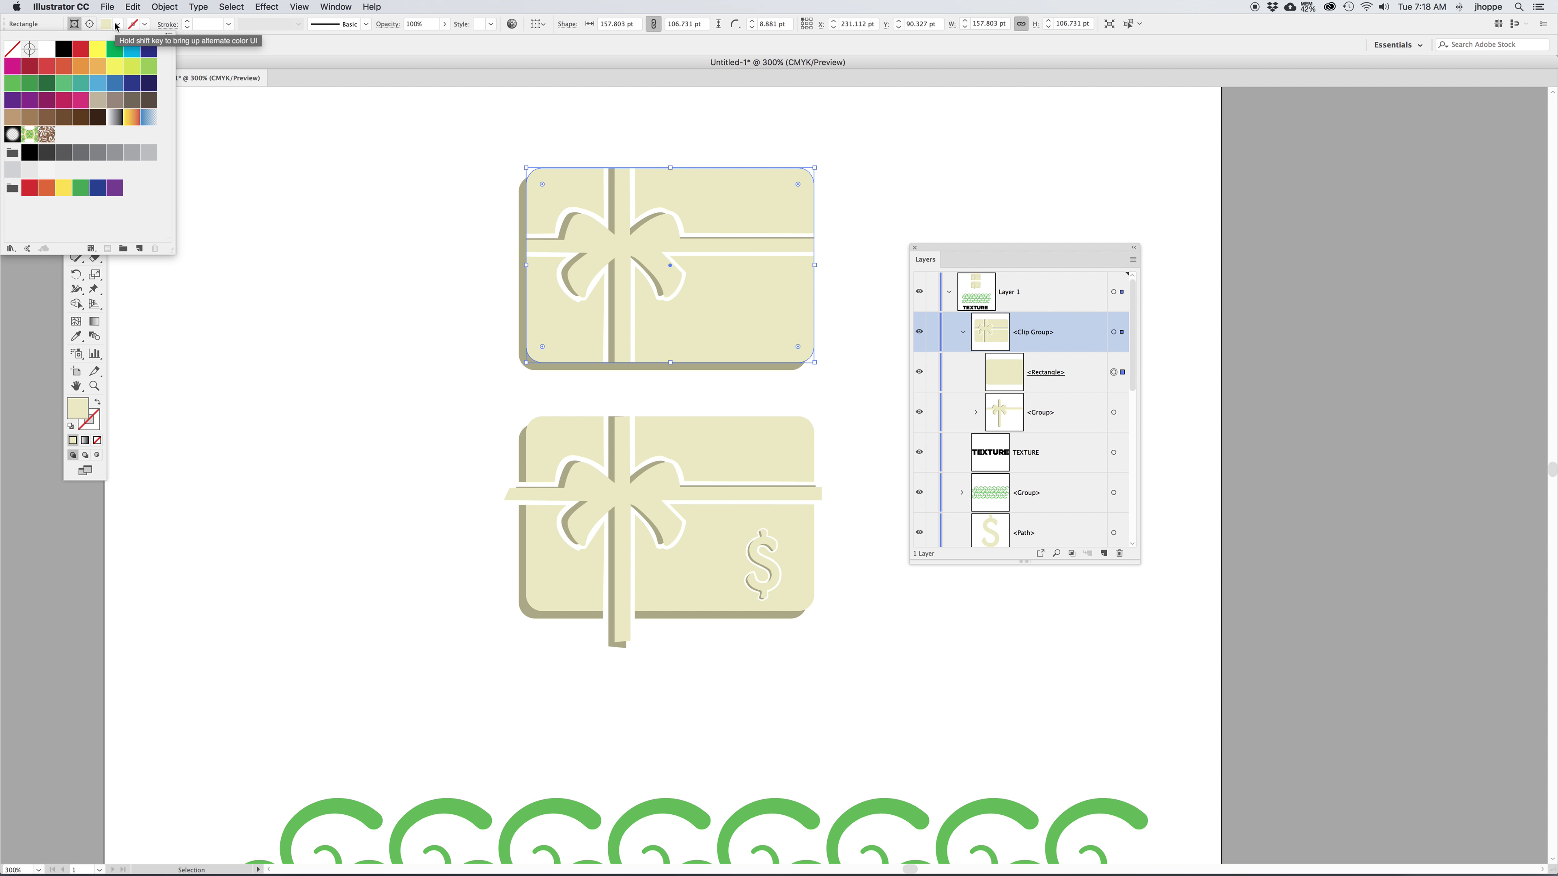
{"action": "left_click", "coordinate": [131, 67]}
{"action": "left_click", "coordinate": [116, 67]}
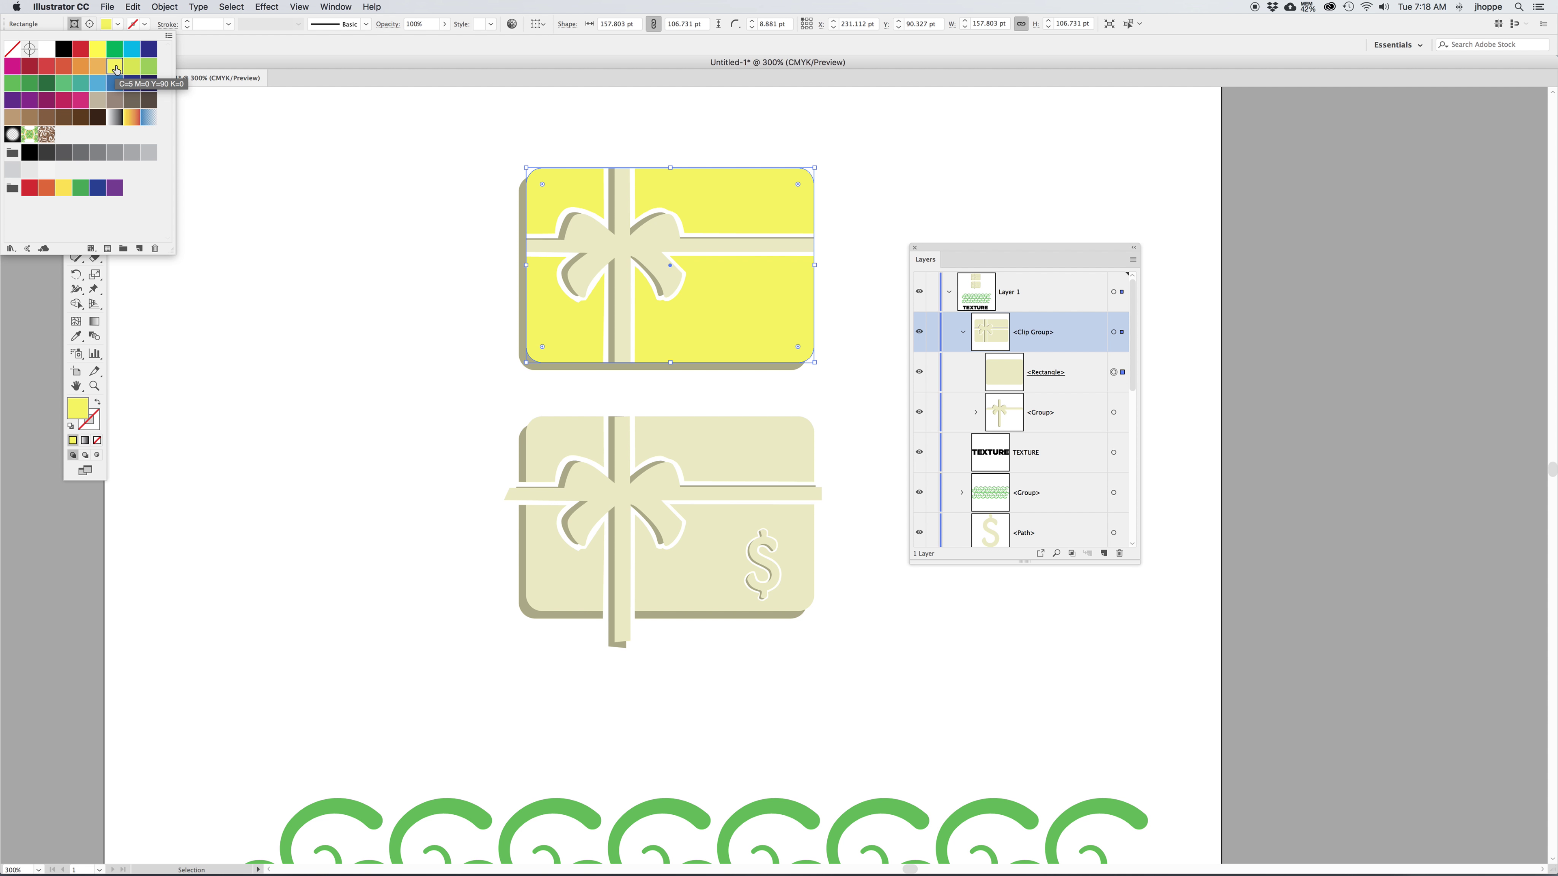
{"action": "left_click", "coordinate": [118, 24]}
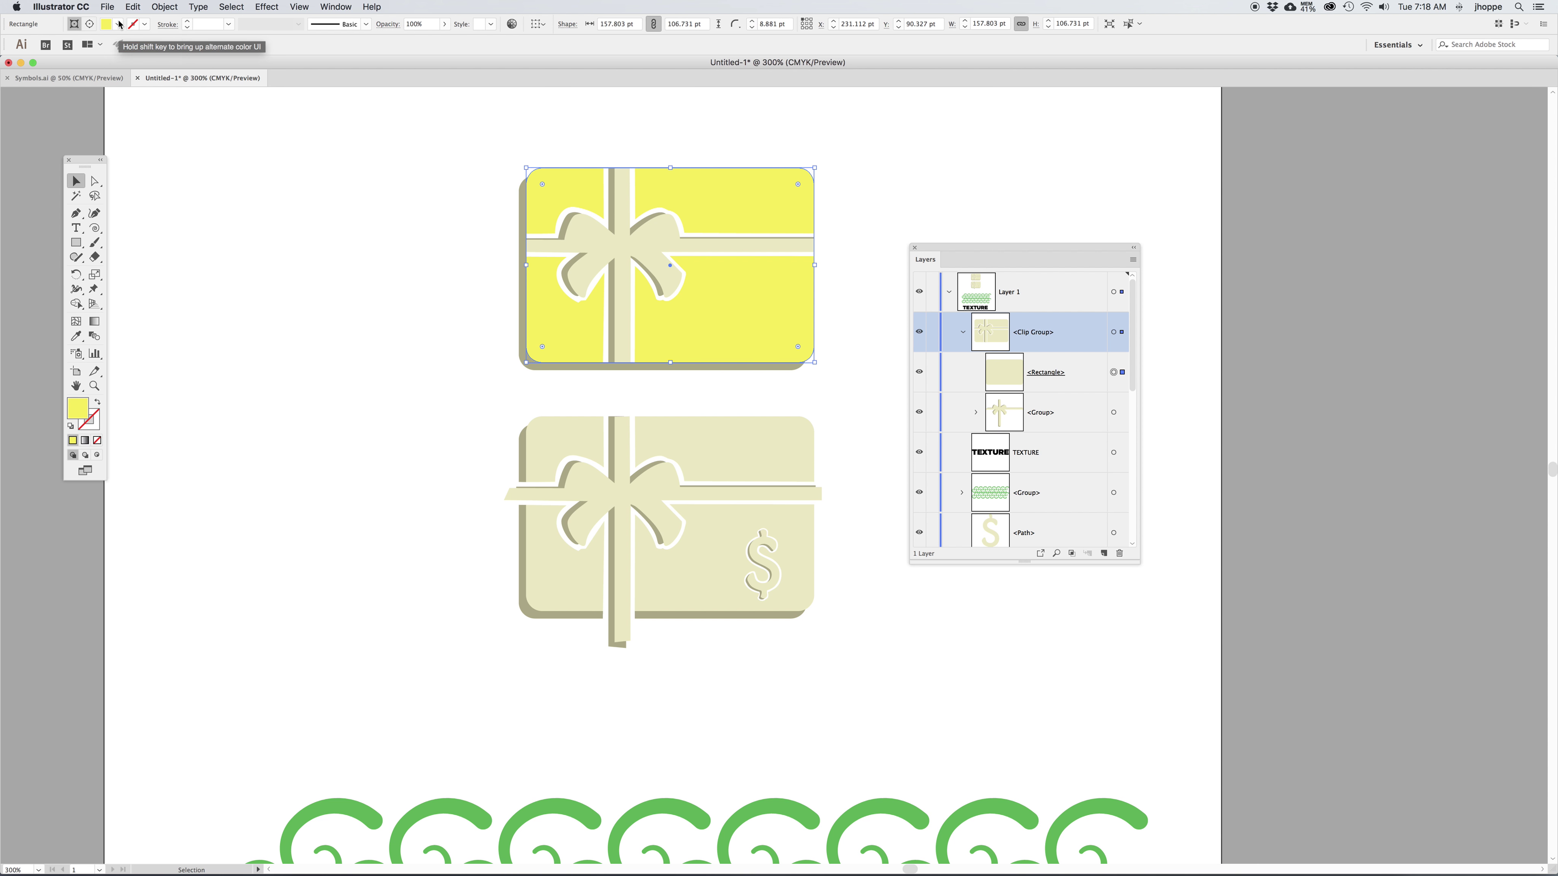
{"action": "key", "text": "super+z"}
{"action": "key", "text": "super+z"}
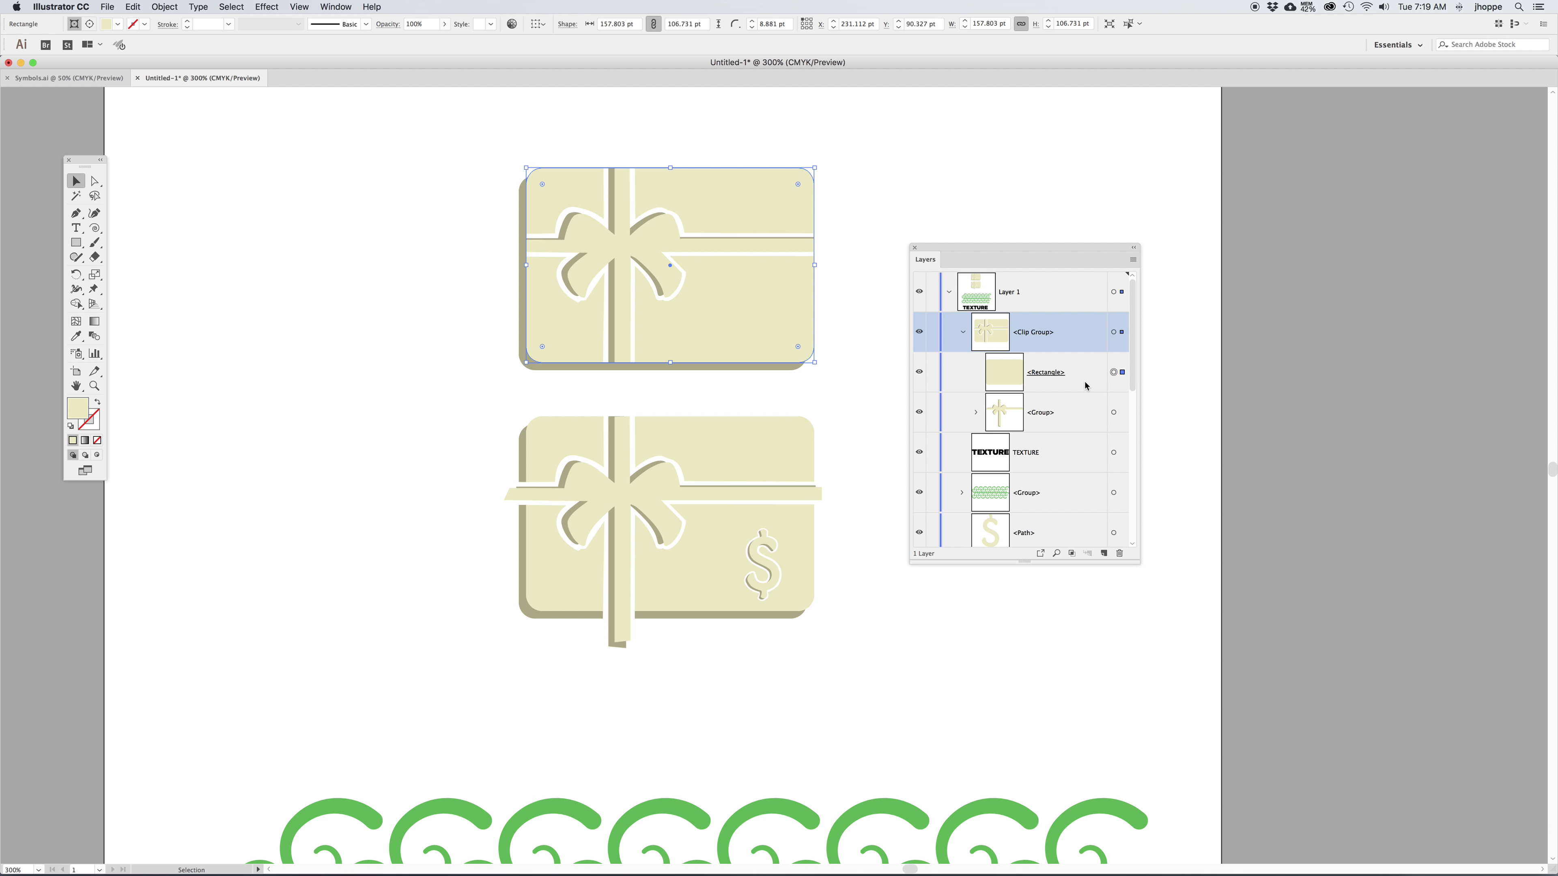
{"action": "left_click", "coordinate": [867, 396]}
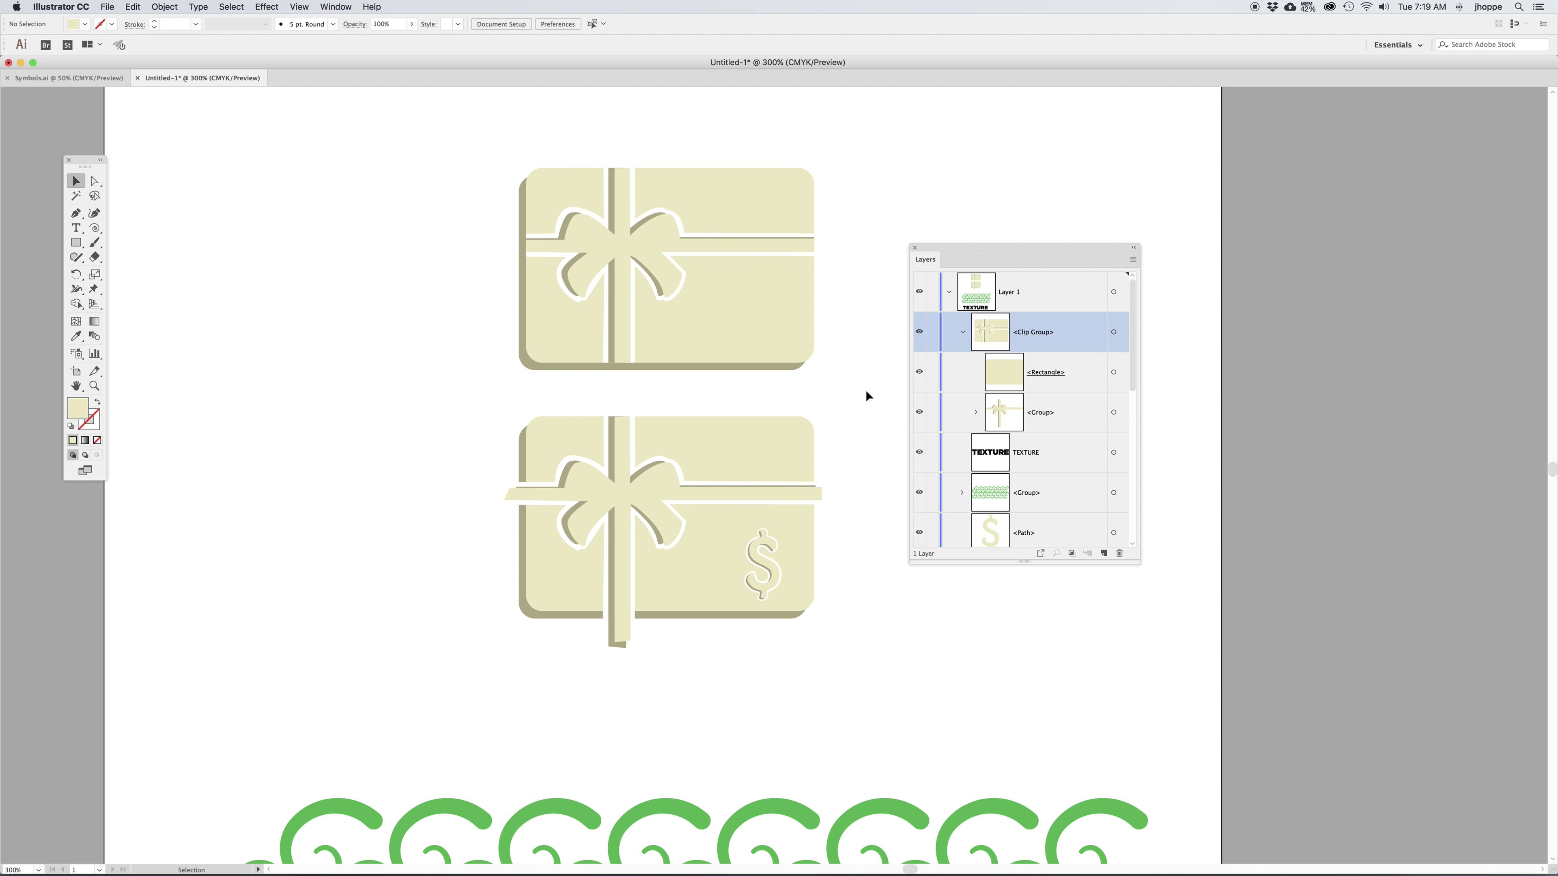
- Cut the ribbon-and-bow group from the lower card to the clipboard
{"action": "left_click", "coordinate": [627, 493]}
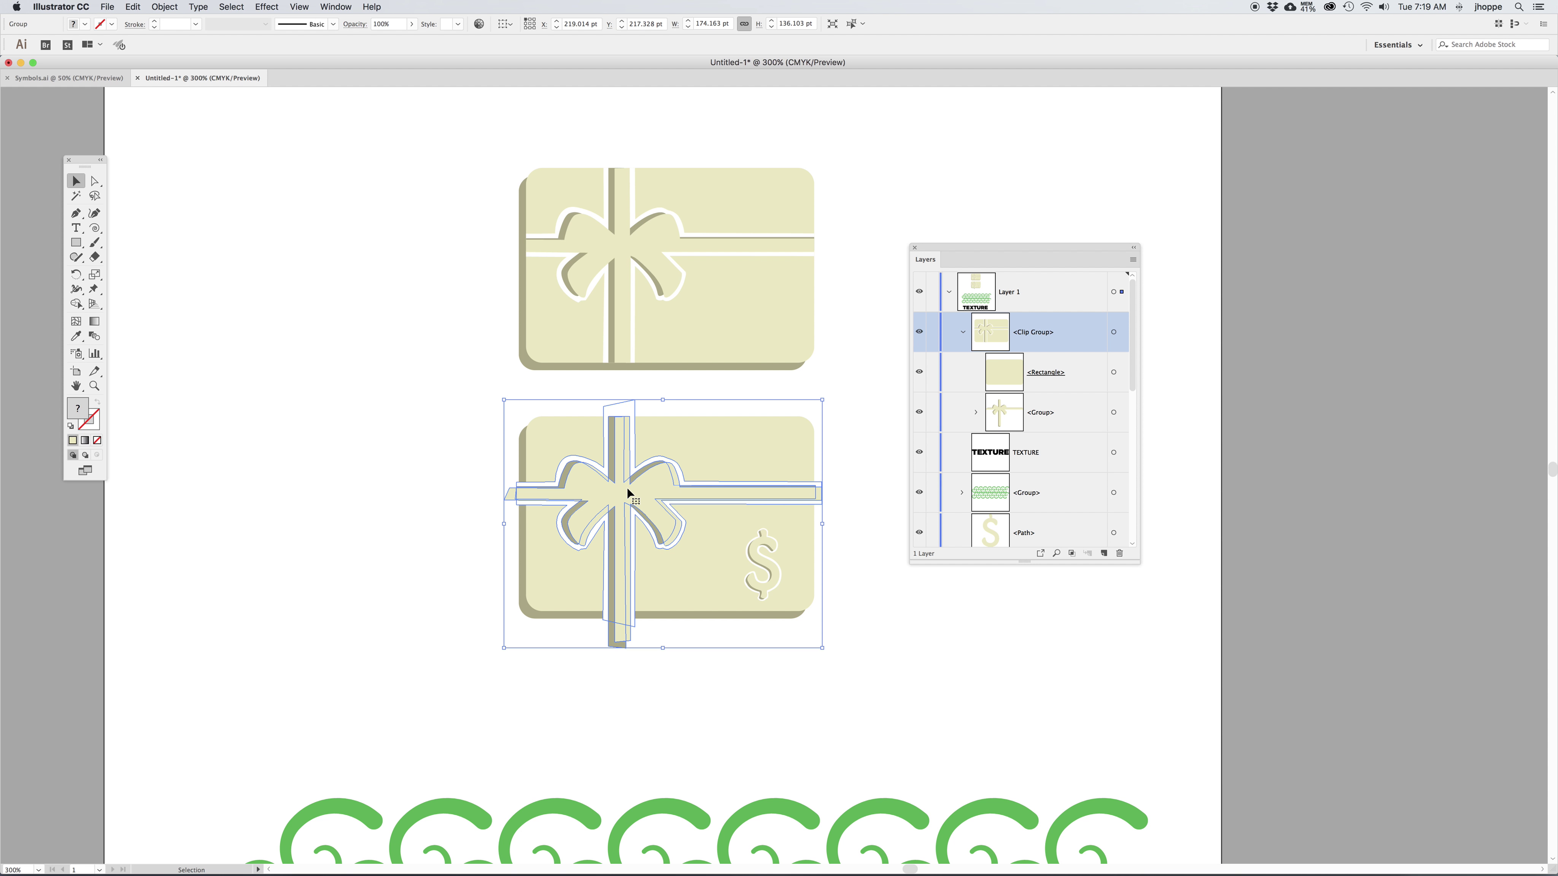
{"action": "left_click", "coordinate": [132, 7]}
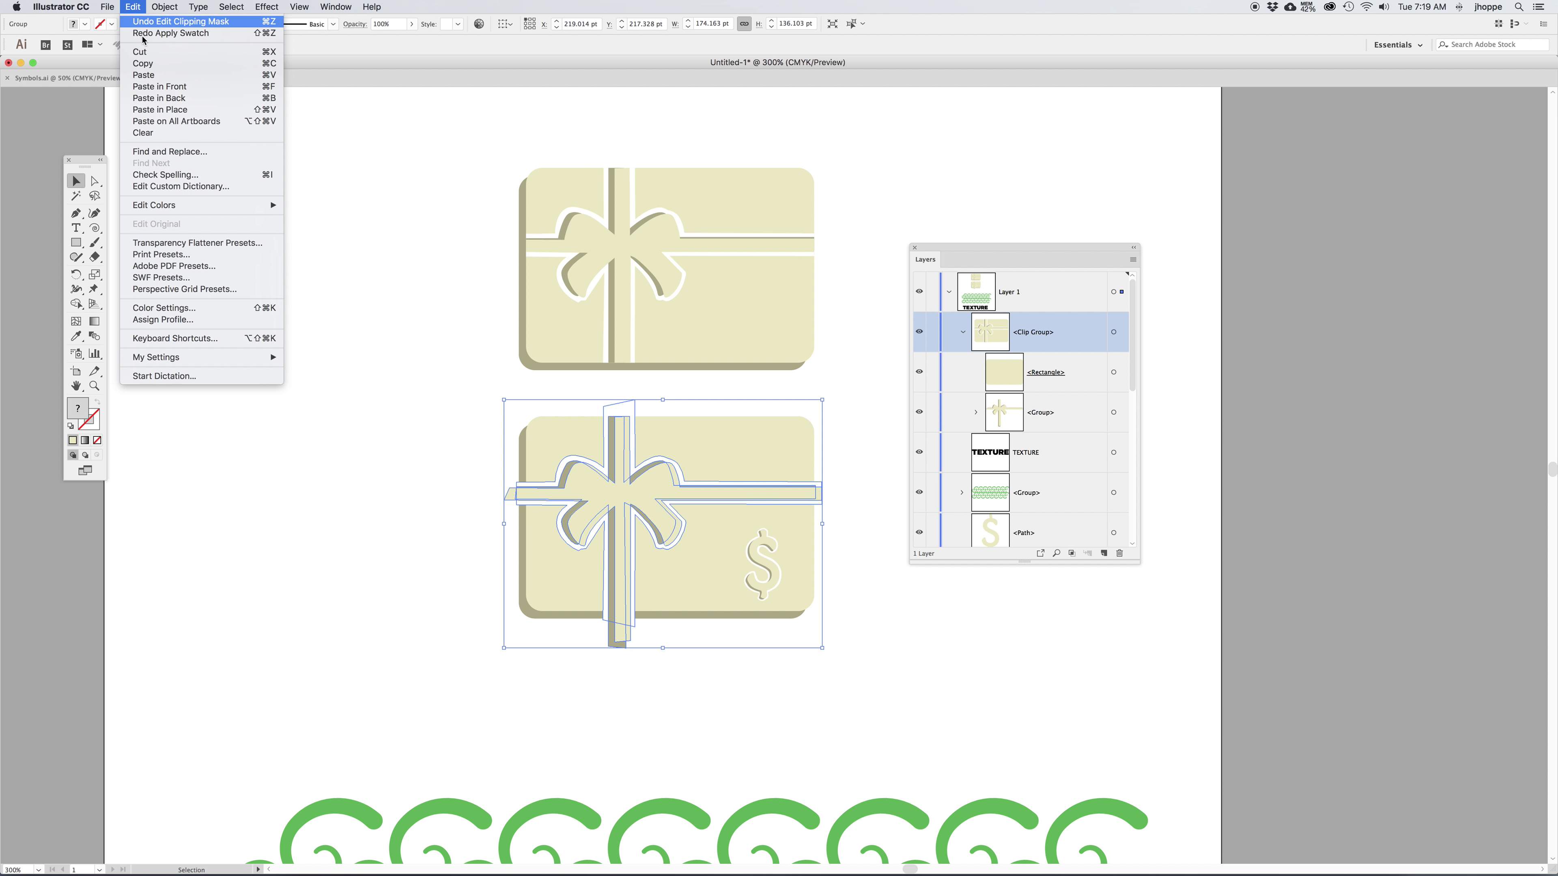
{"action": "left_click", "coordinate": [147, 56]}
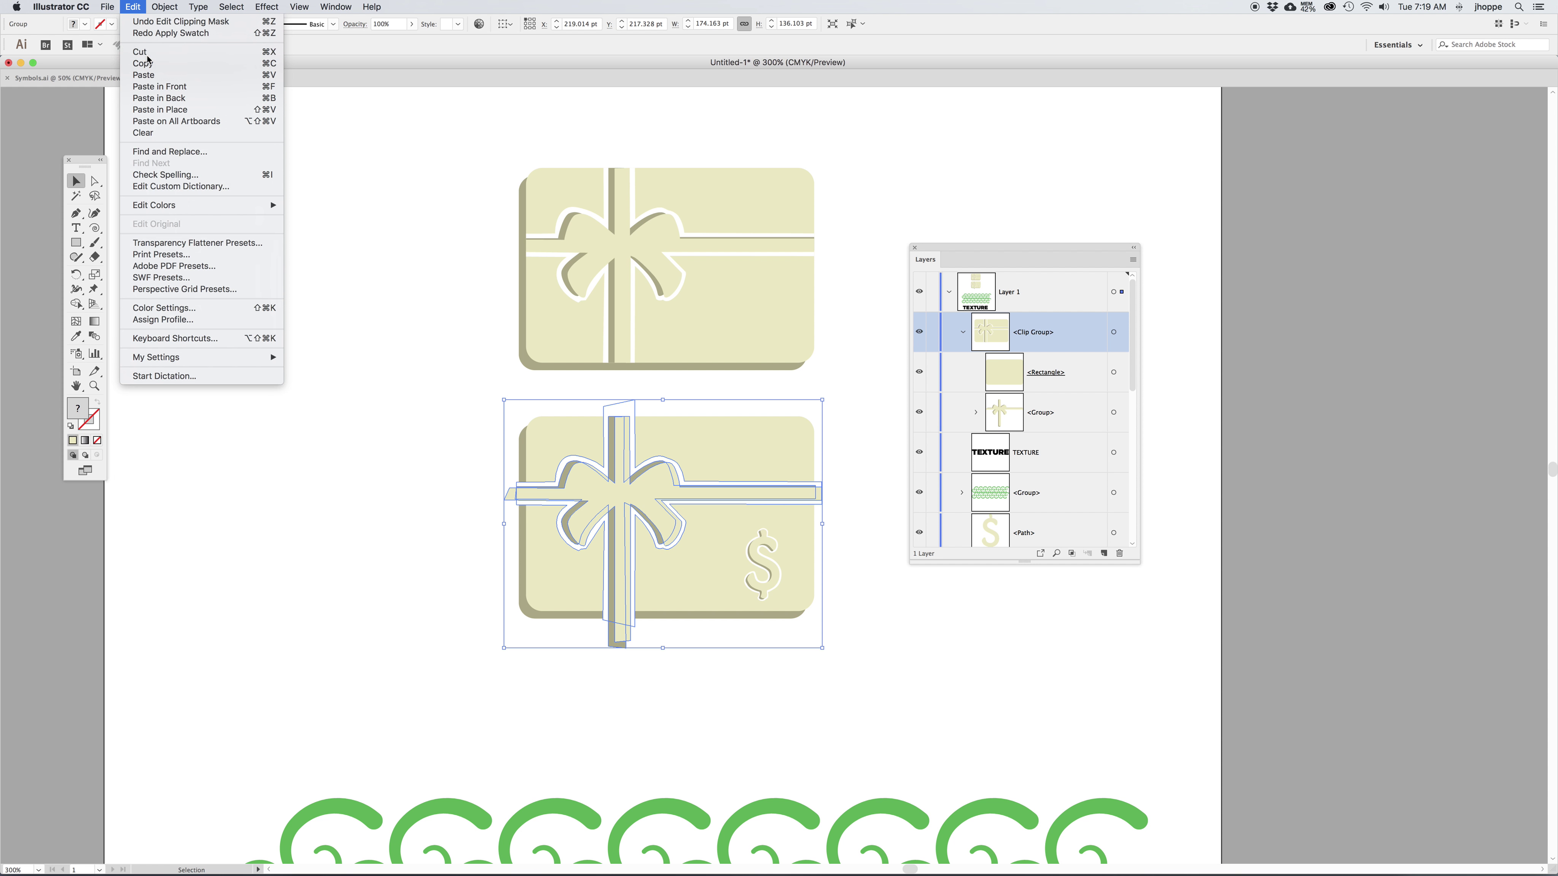
- Paste the cut ribbon inside the lower card's front rectangle using Draw Inside mode, return to Draw Normal and deselect
{"action": "left_click", "coordinate": [551, 423]}
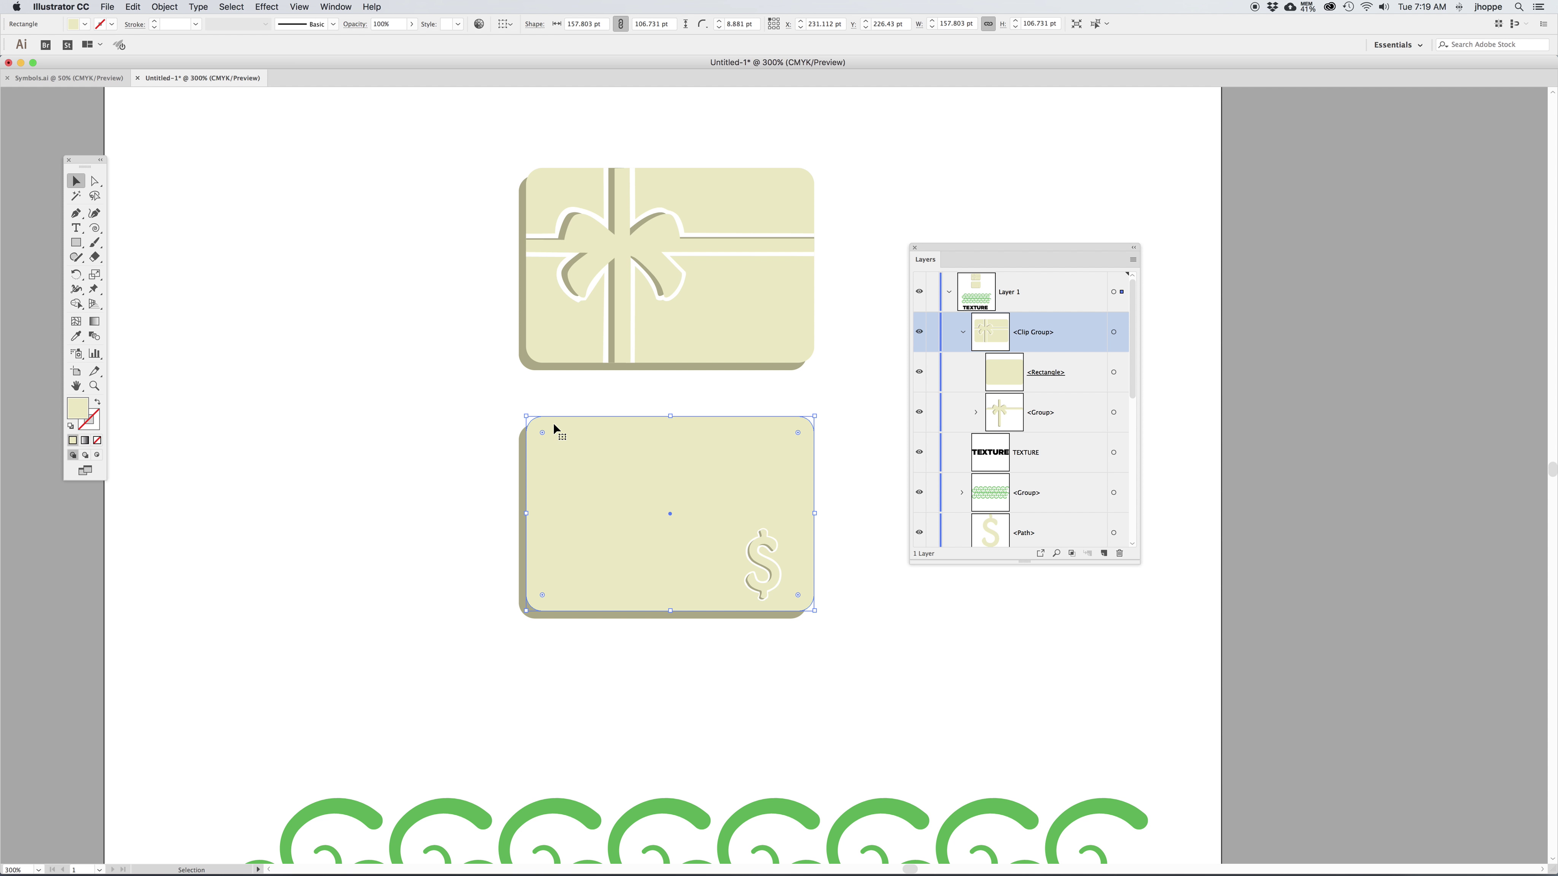
{"action": "left_click", "coordinate": [98, 455]}
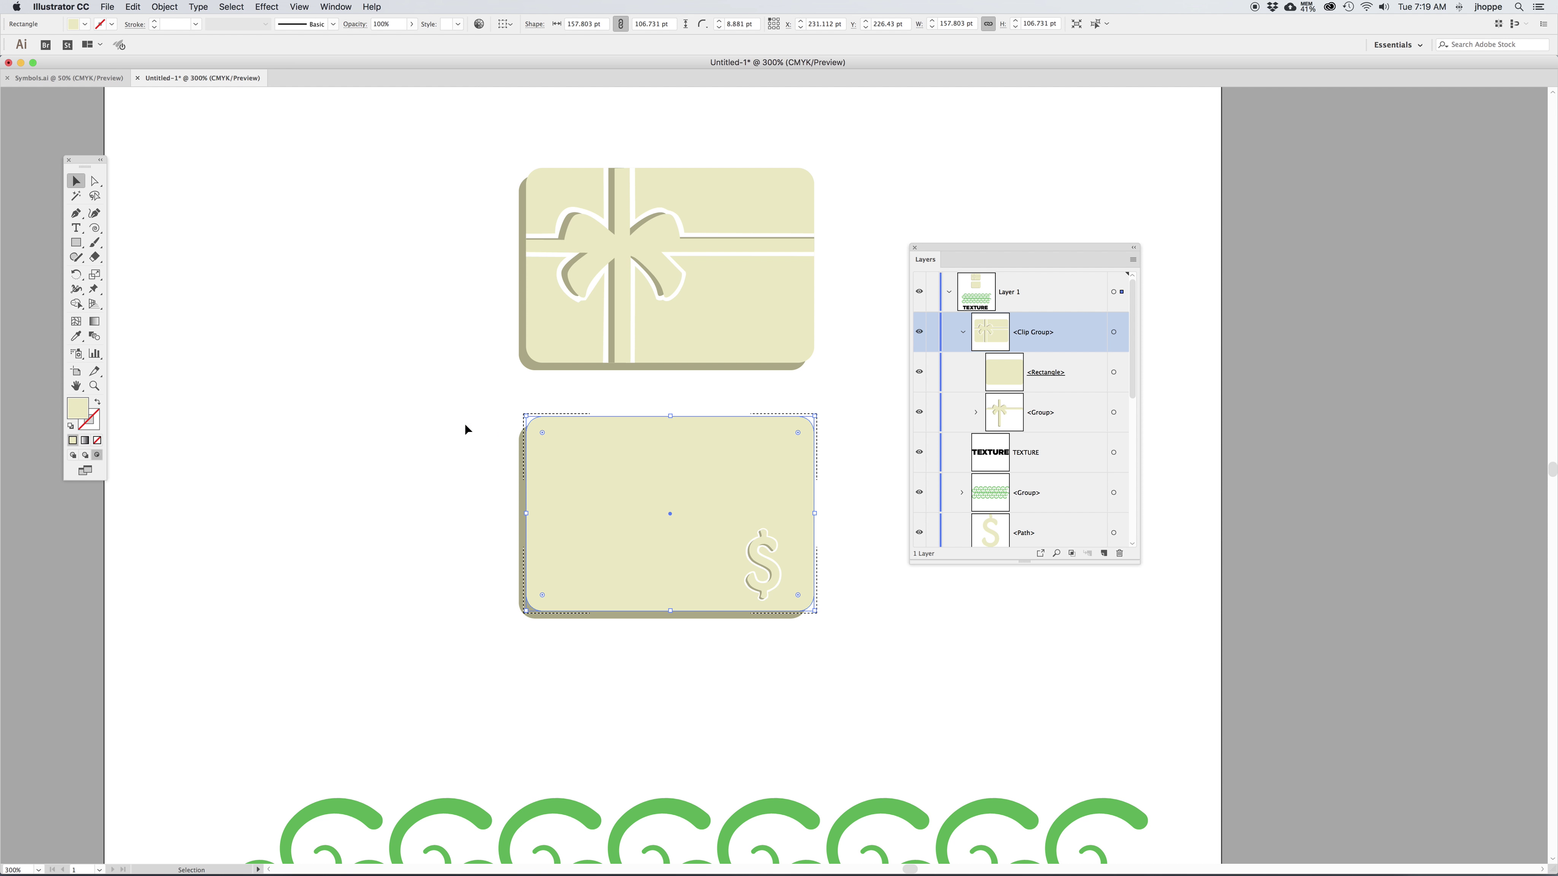
{"action": "left_click", "coordinate": [130, 7]}
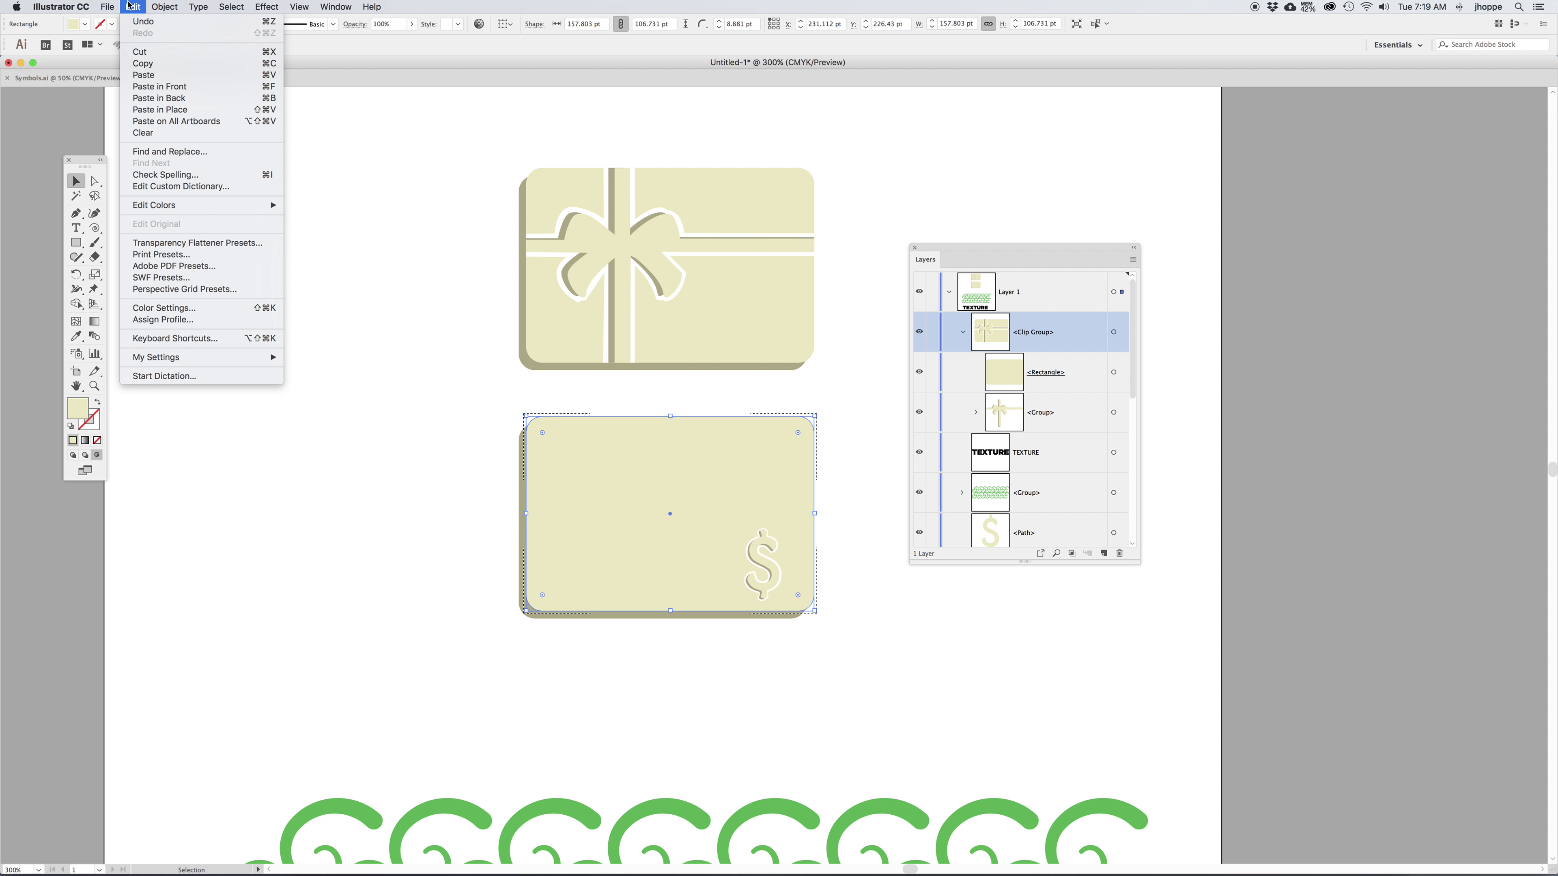
{"action": "left_click", "coordinate": [142, 77]}
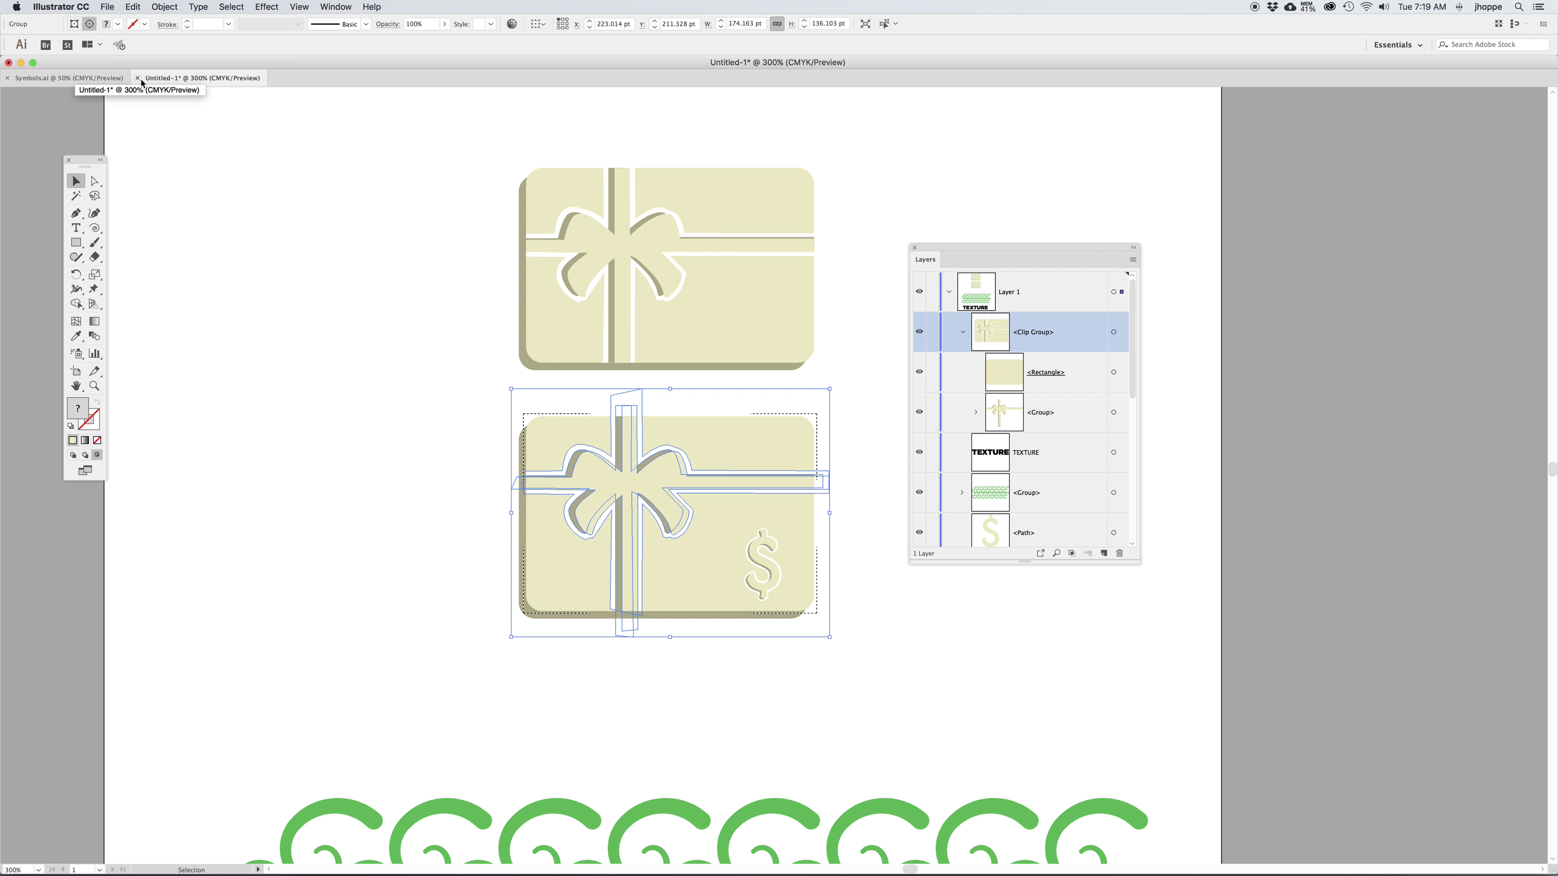
{"action": "left_click", "coordinate": [75, 457]}
{"action": "left_click", "coordinate": [420, 443]}
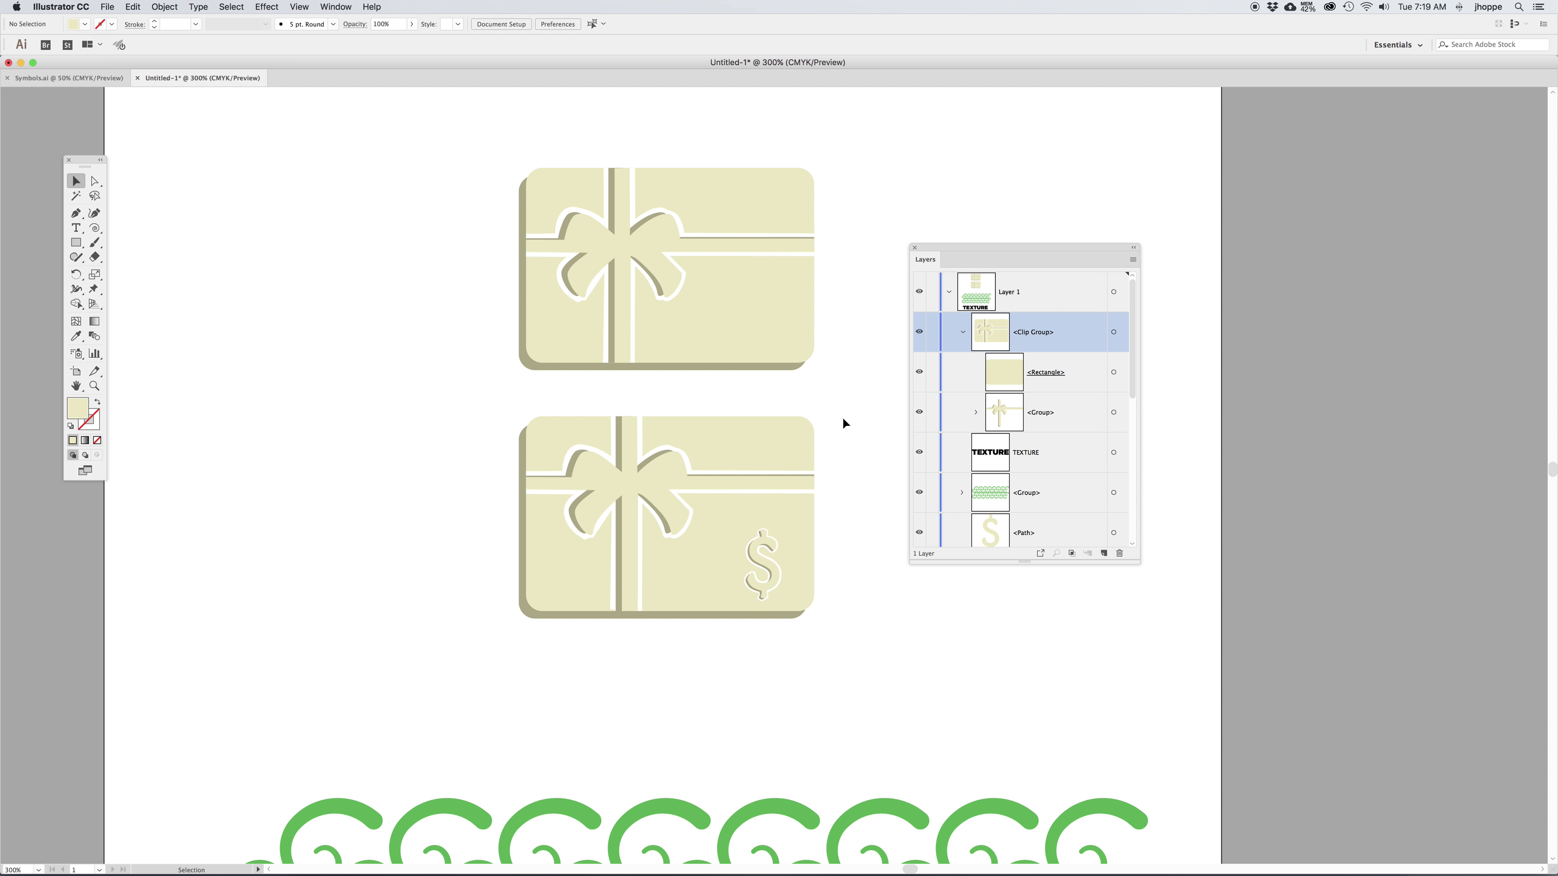
- Examine the lower card by selecting its shadow shape and its clip group in turn, then deselect everything
{"action": "left_click", "coordinate": [775, 446]}
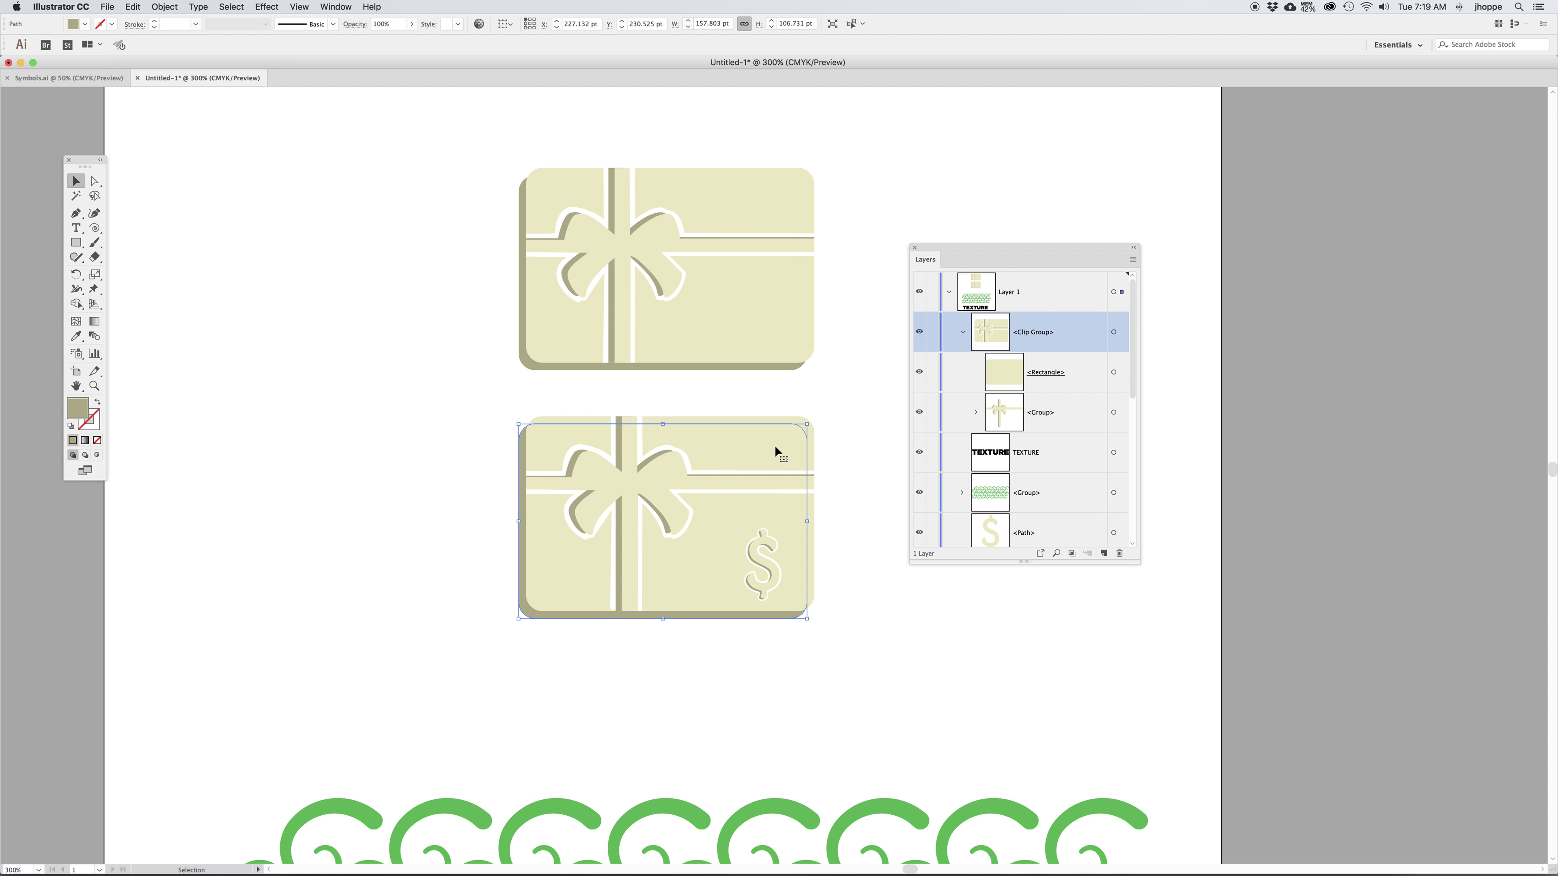
{"action": "left_click", "coordinate": [757, 417]}
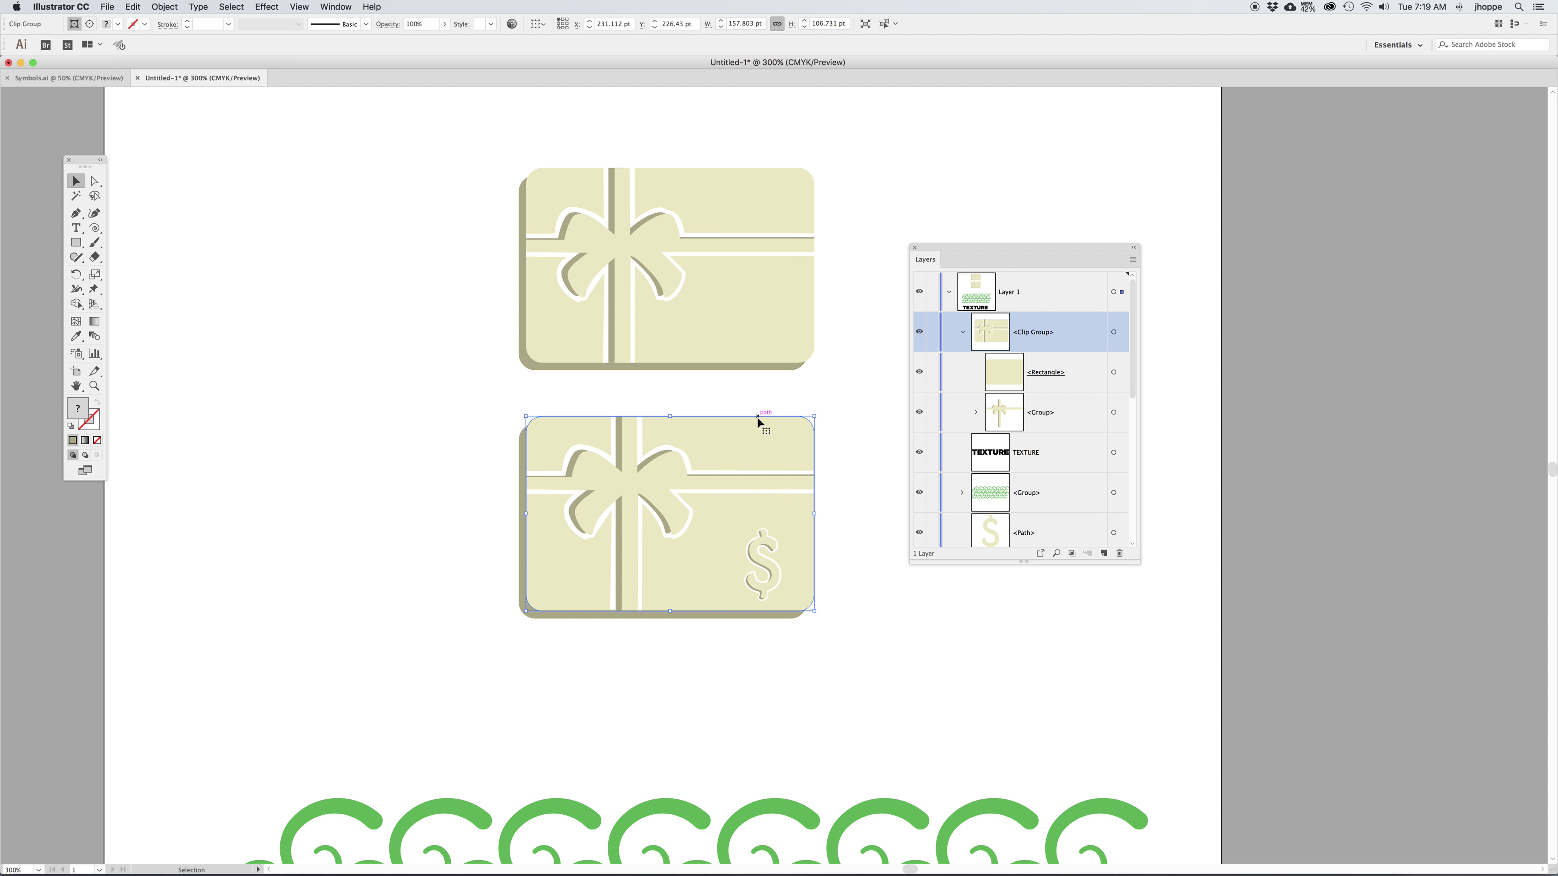
{"action": "scroll", "coordinate": [1030, 368], "scroll_direction": "down", "scroll_amount": 8}
{"action": "scroll", "coordinate": [1030, 368], "scroll_direction": "up", "scroll_amount": 8}
{"action": "left_click", "coordinate": [856, 411]}
- Move the Layers panel clear of the swirl artwork and shift the TEXTURE text slightly beneath the swirls
{"action": "scroll", "coordinate": [856, 415], "scroll_direction": "down", "scroll_amount": 10}
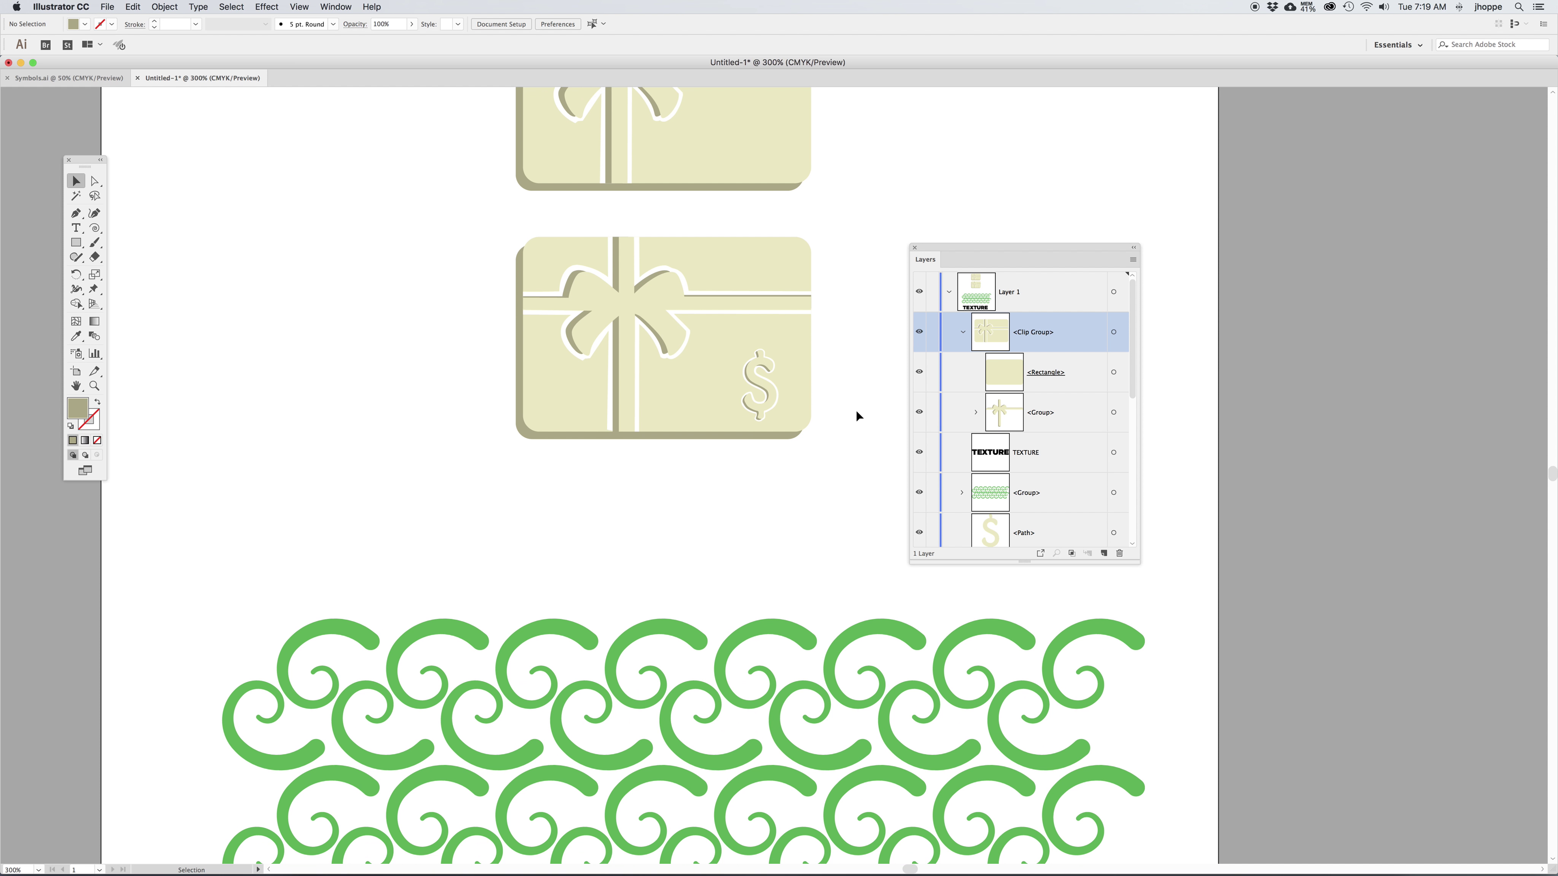
{"action": "scroll", "coordinate": [857, 415], "scroll_direction": "down", "scroll_amount": 7}
{"action": "left_click_drag", "start_coordinate": [961, 252], "coordinate": [1045, 134]}
{"action": "scroll", "coordinate": [759, 356], "scroll_direction": "down", "scroll_amount": 3}
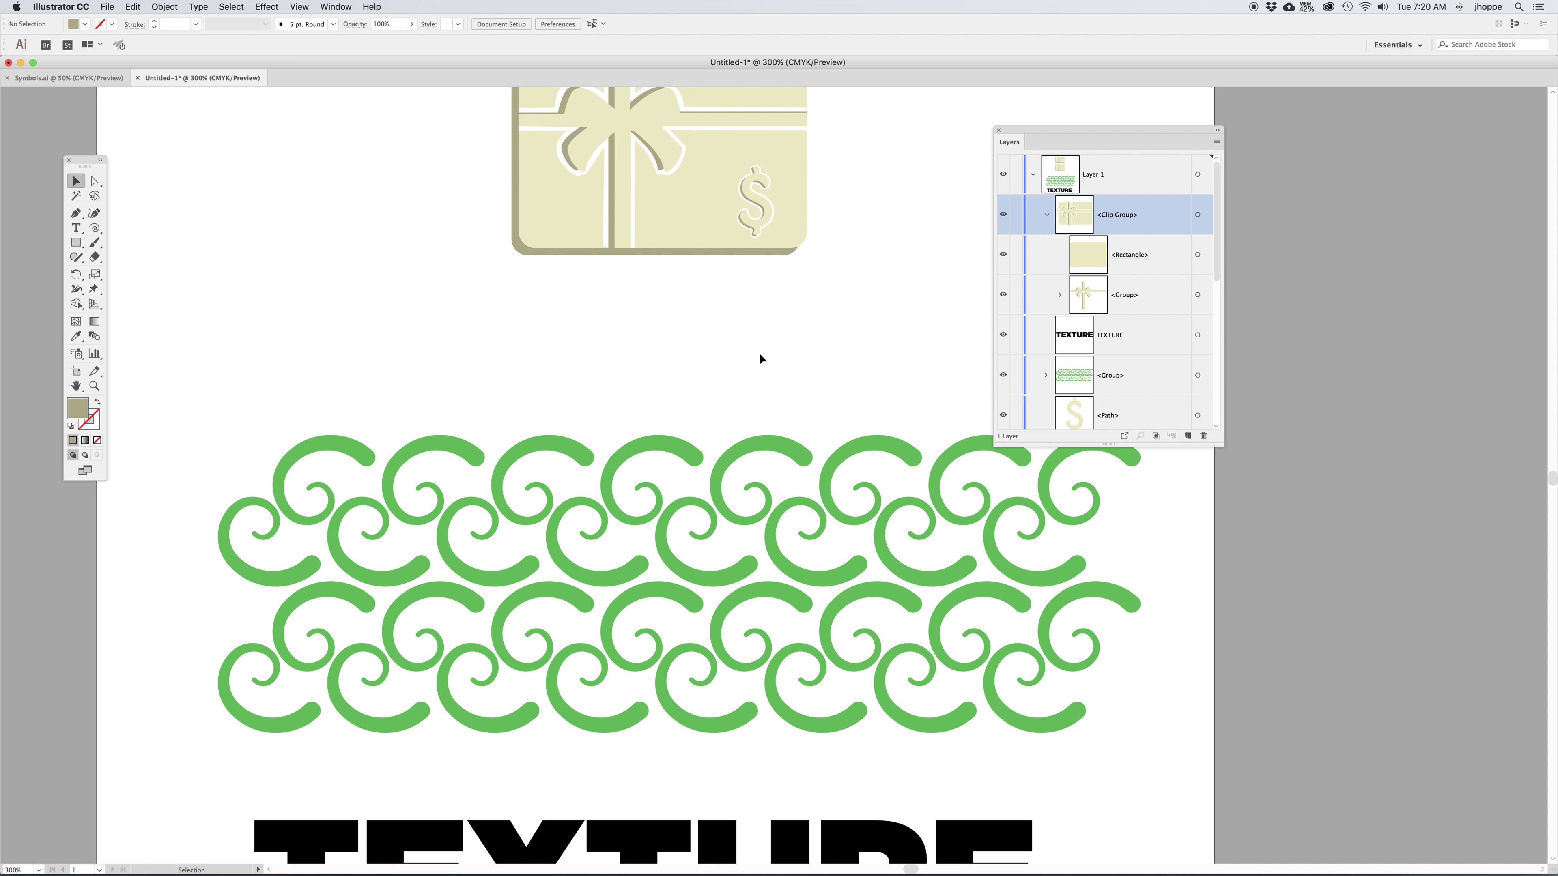
{"action": "scroll", "coordinate": [759, 352], "scroll_direction": "down", "scroll_amount": 7}
{"action": "left_click_drag", "start_coordinate": [635, 710], "coordinate": [652, 674]}
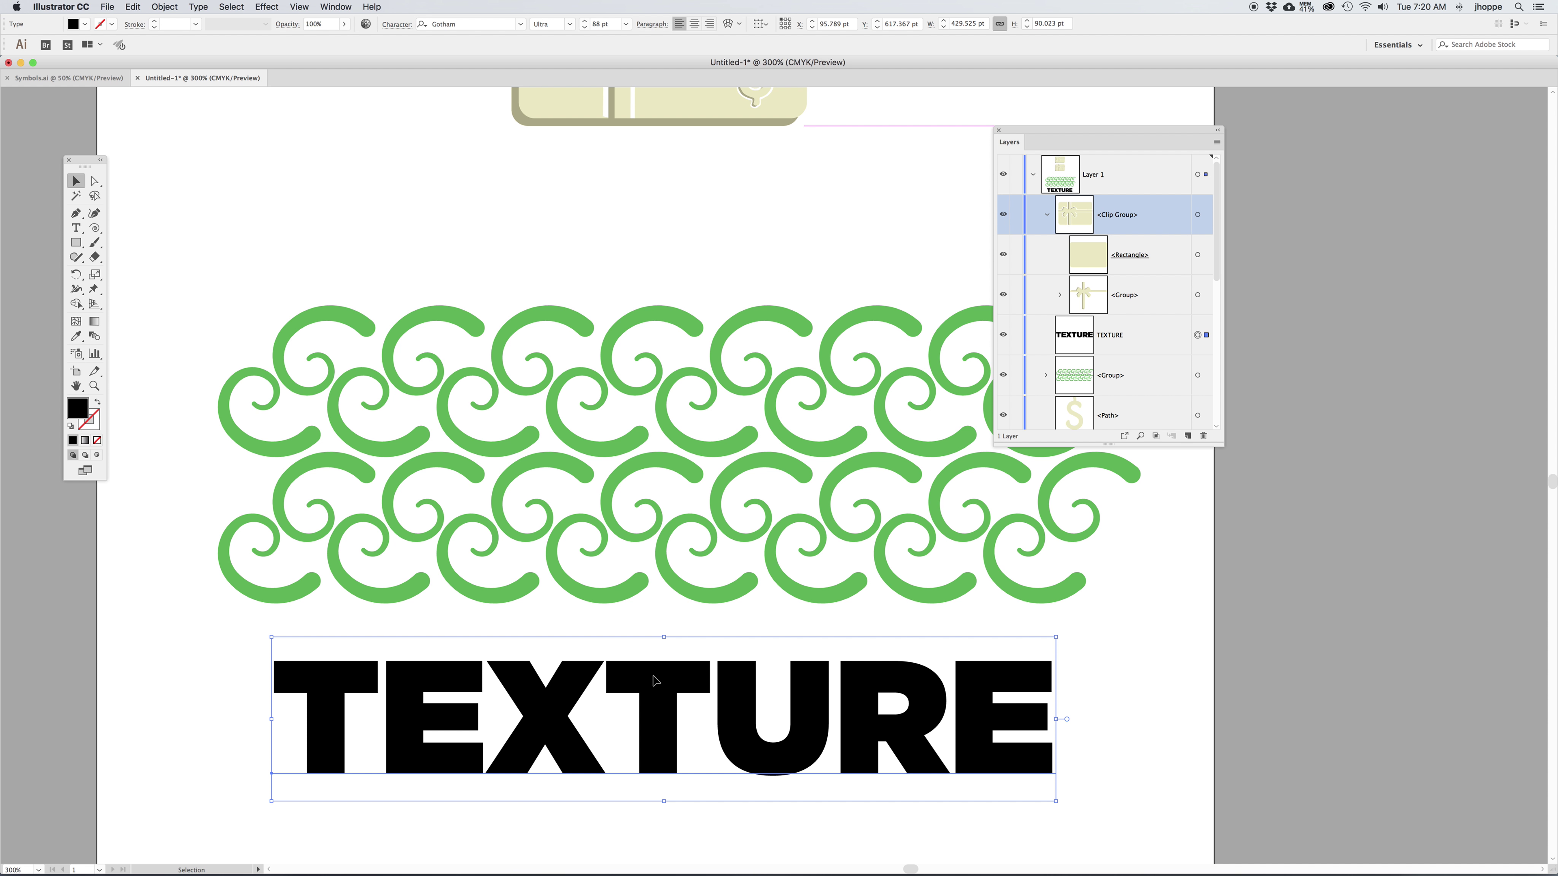
- Convert the TEXTURE text to outlines, check the letter paths in Outline view, return to Preview and deselect
{"action": "left_click", "coordinate": [197, 7]}
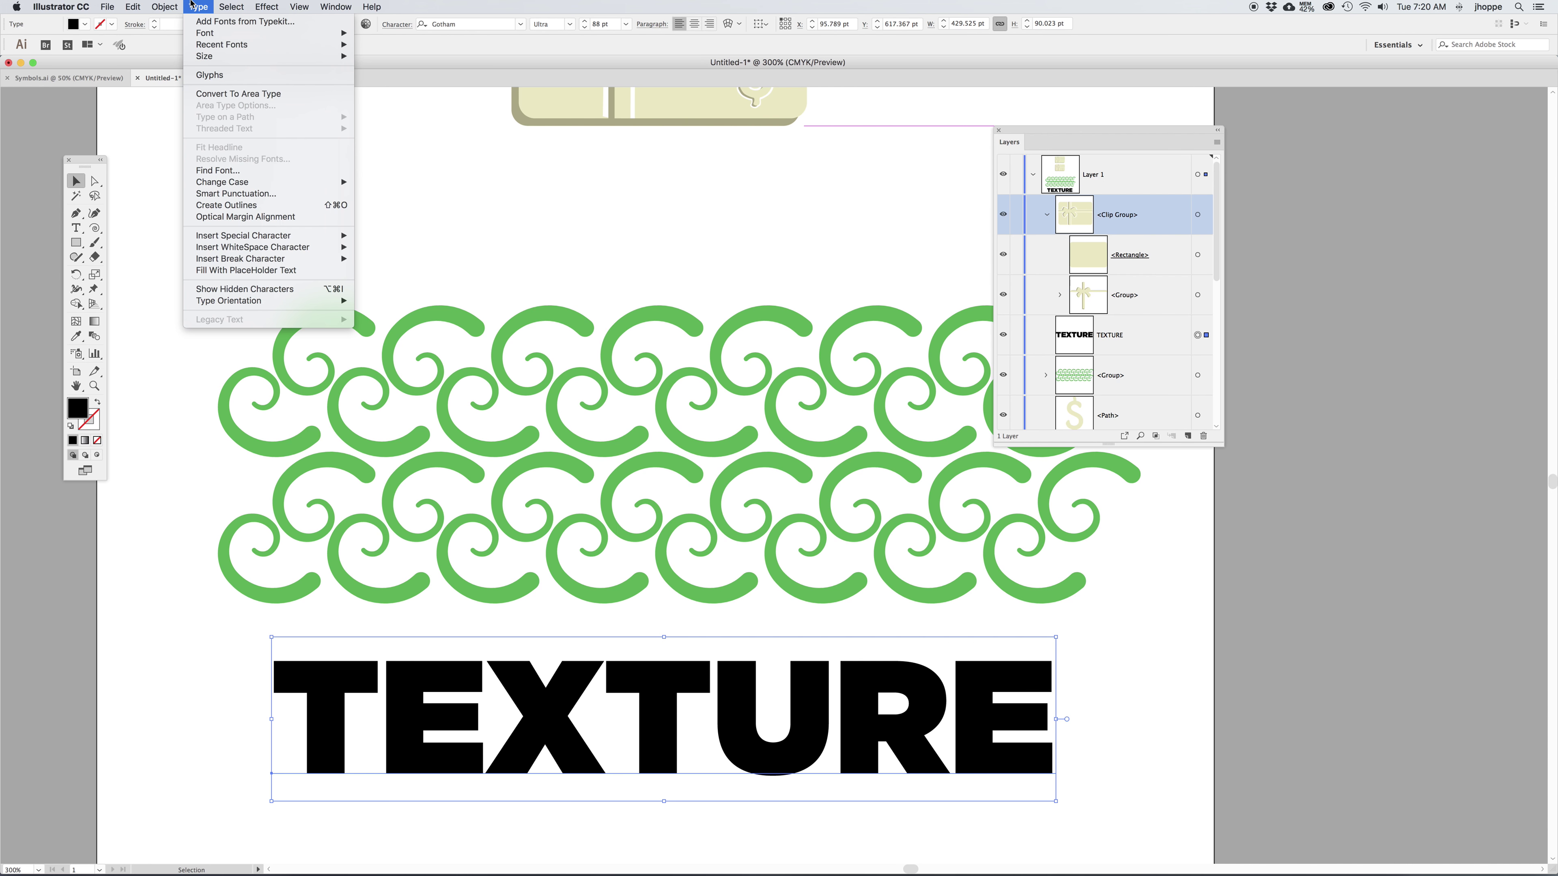
{"action": "left_click", "coordinate": [219, 206]}
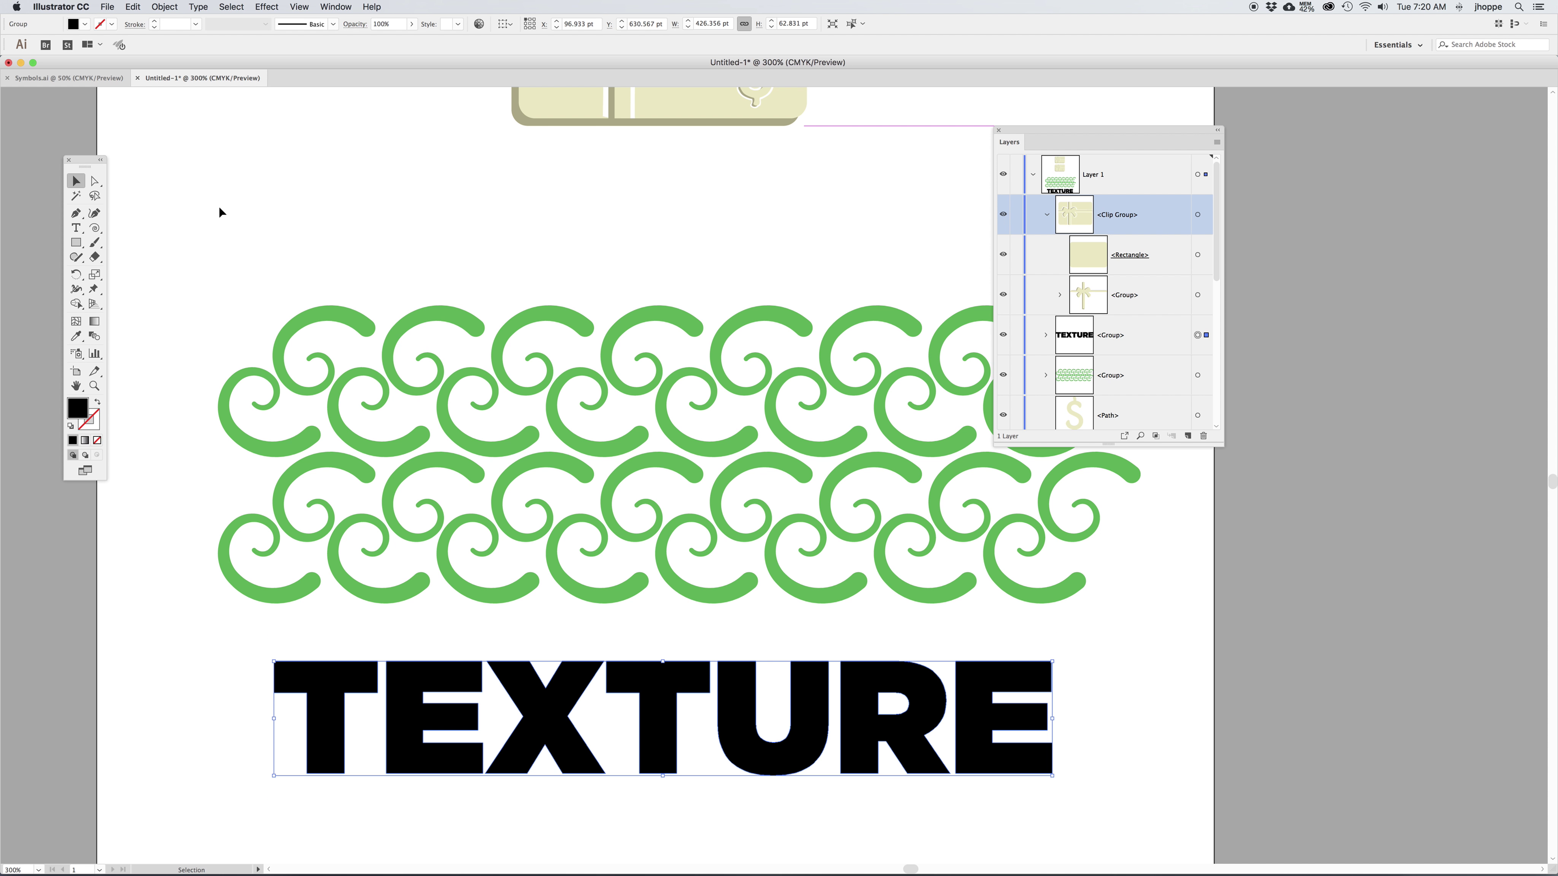
{"action": "key", "text": "a"}
{"action": "key", "text": "ctrl+y"}
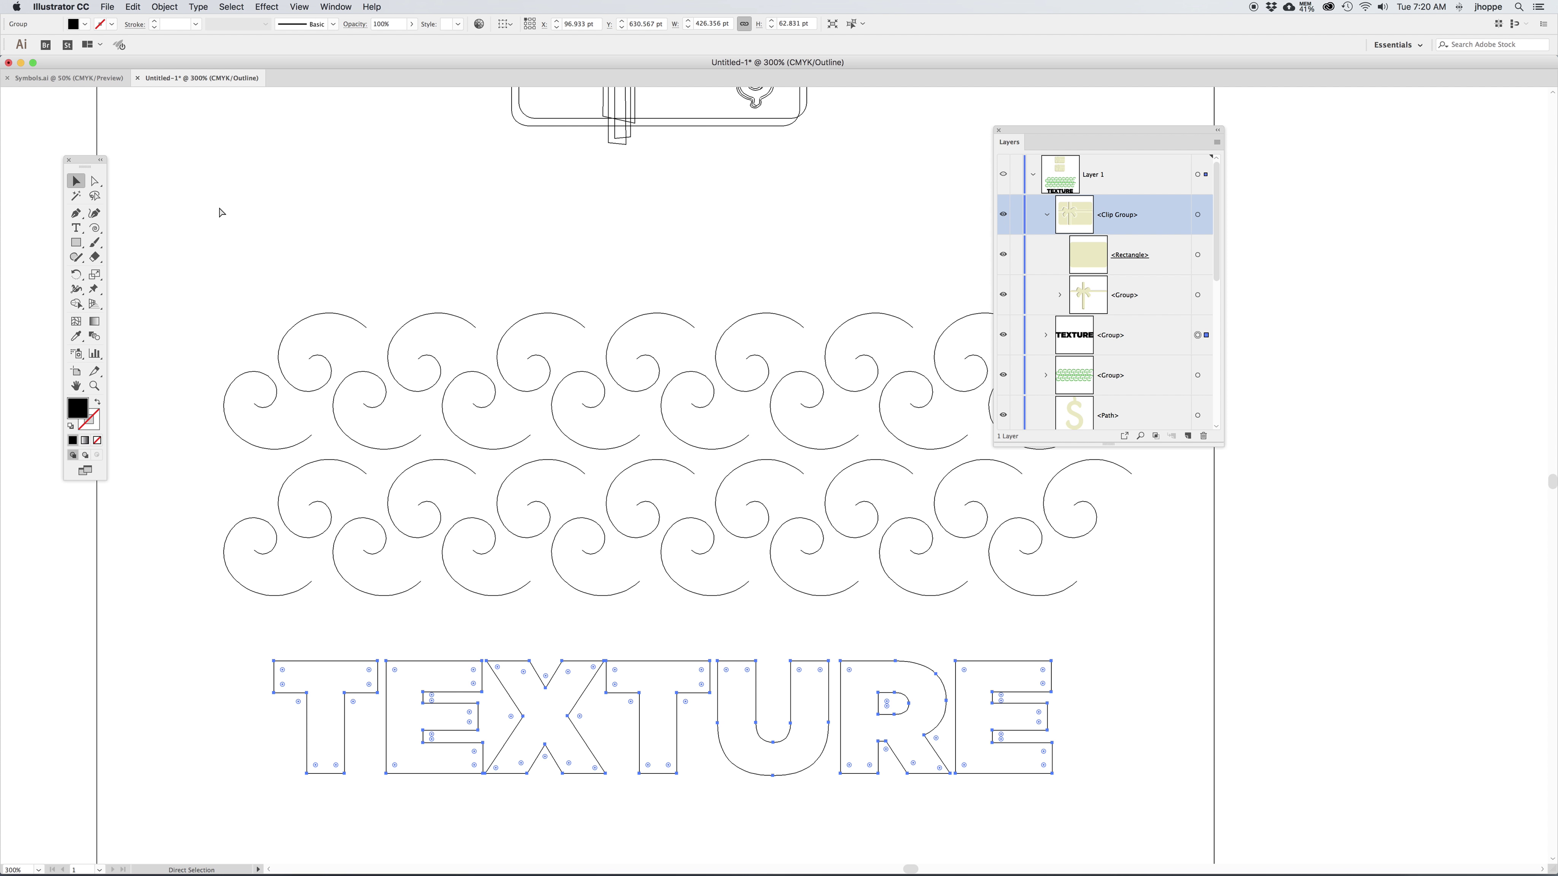
{"action": "key", "text": "ctrl+y"}
{"action": "key", "text": "v"}
{"action": "left_click", "coordinate": [237, 207]}
- Examine the swirl group and the outlined TEXTURE group, enlarging the Layers panel to inspect the individual letter paths
{"action": "left_click", "coordinate": [332, 669]}
{"action": "left_click", "coordinate": [219, 669]}
{"action": "left_click_drag", "start_coordinate": [238, 332], "coordinate": [669, 517]}
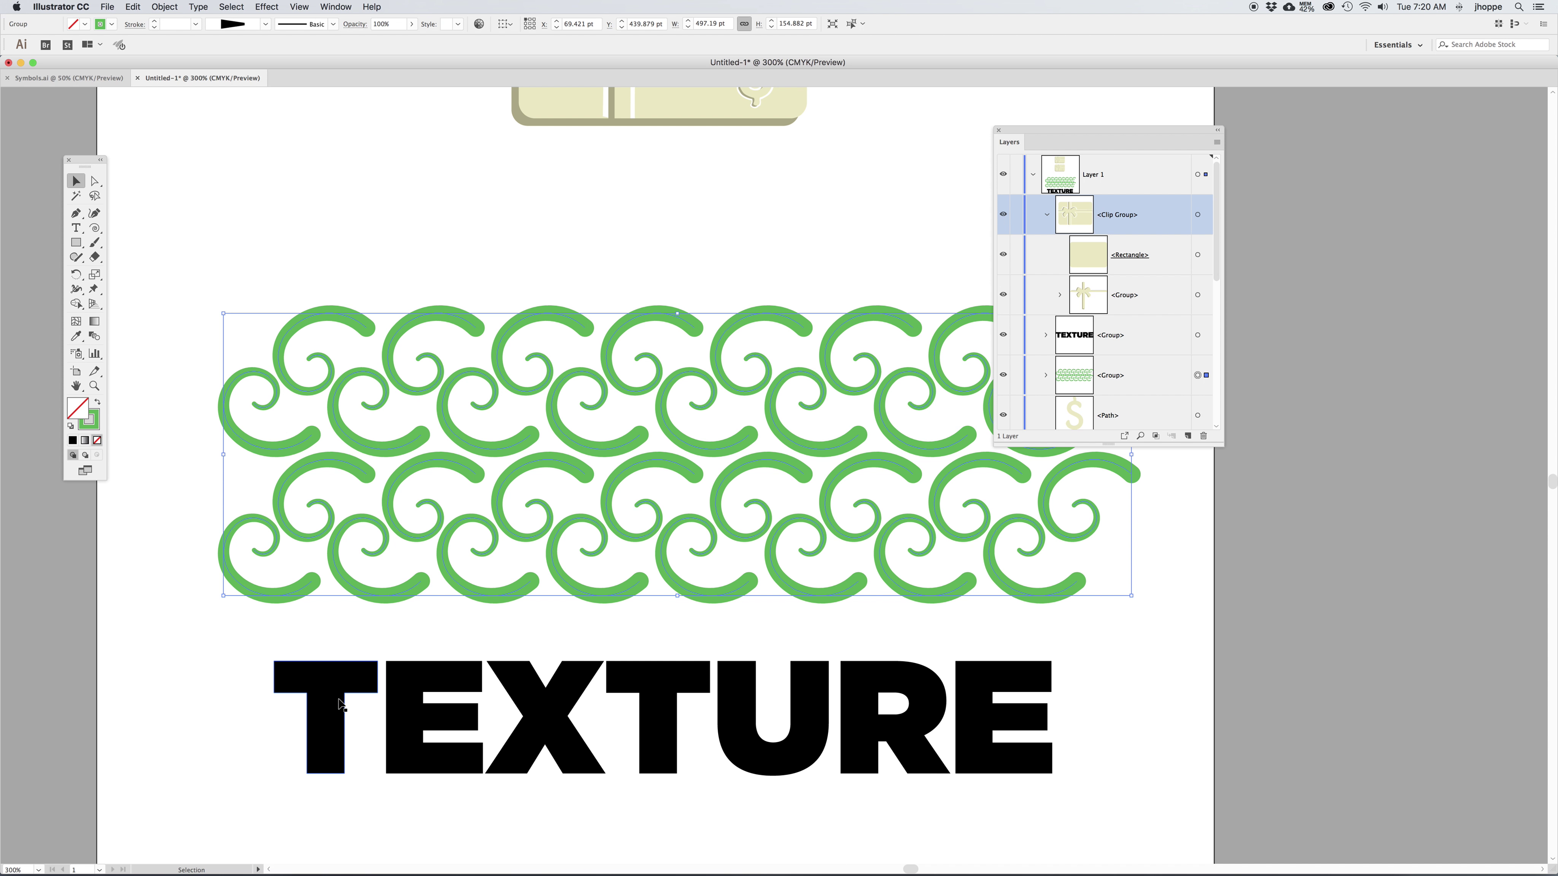
{"action": "left_click", "coordinate": [416, 696]}
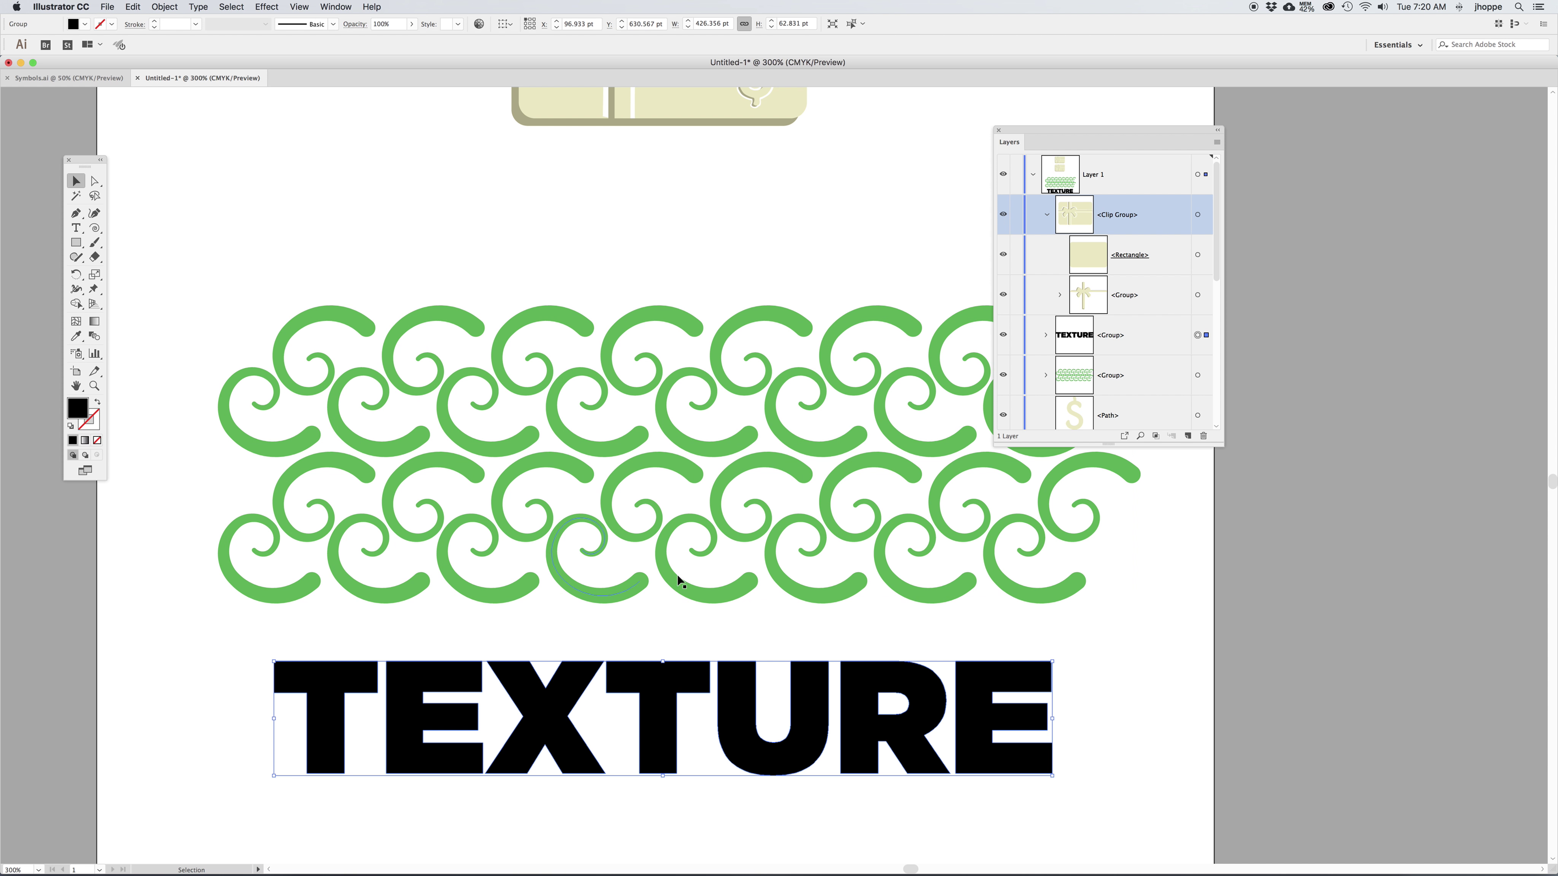
{"action": "left_click_drag", "start_coordinate": [1222, 447], "coordinate": [1249, 563]}
{"action": "left_click", "coordinate": [1046, 335]}
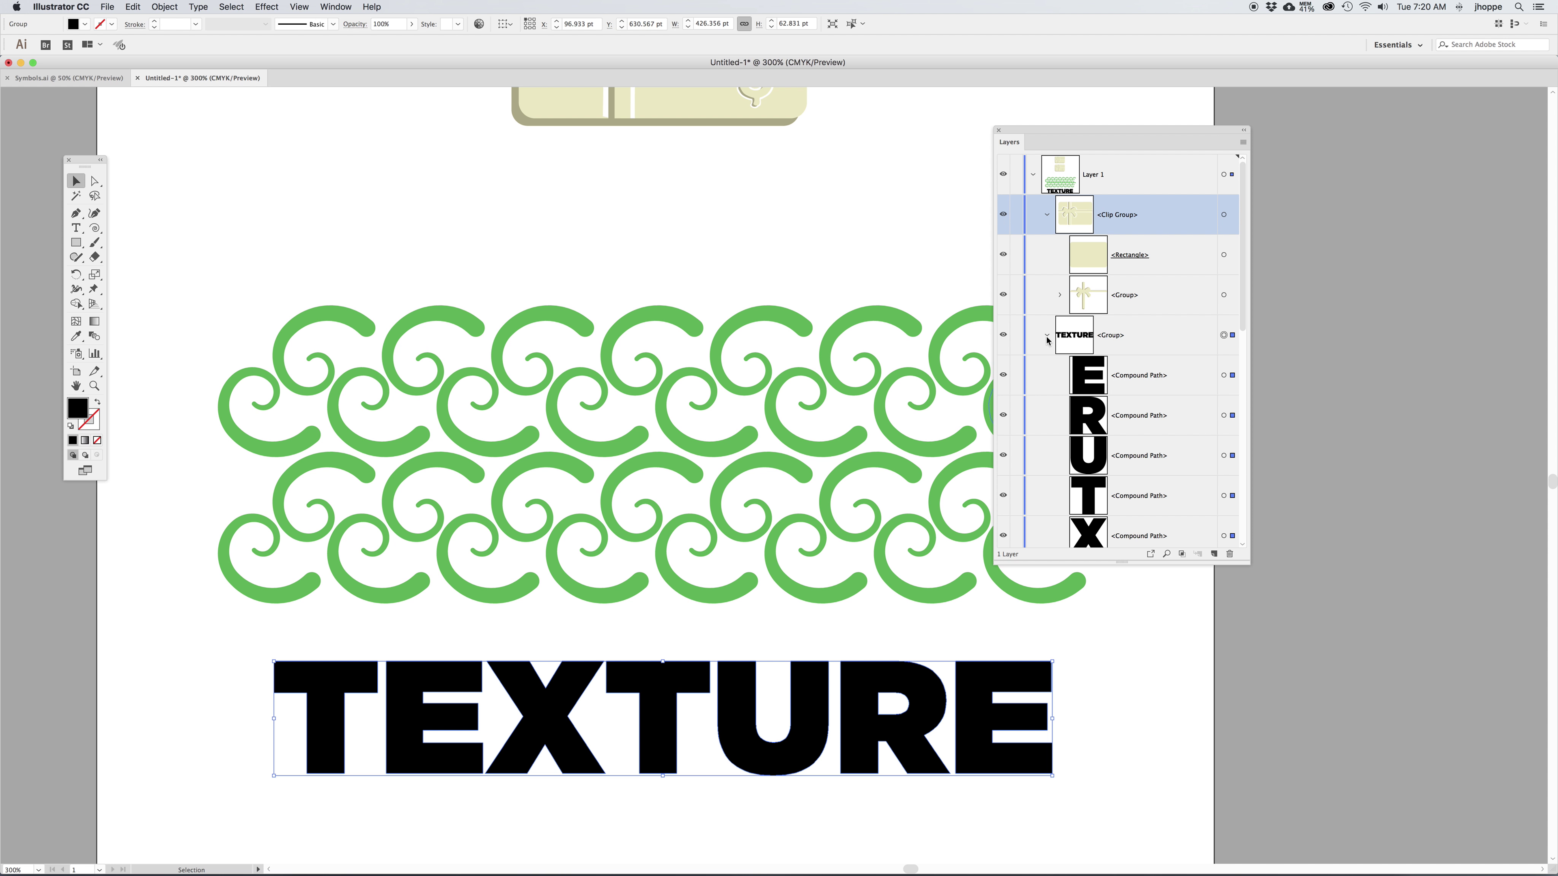
{"action": "left_click", "coordinate": [1046, 336]}
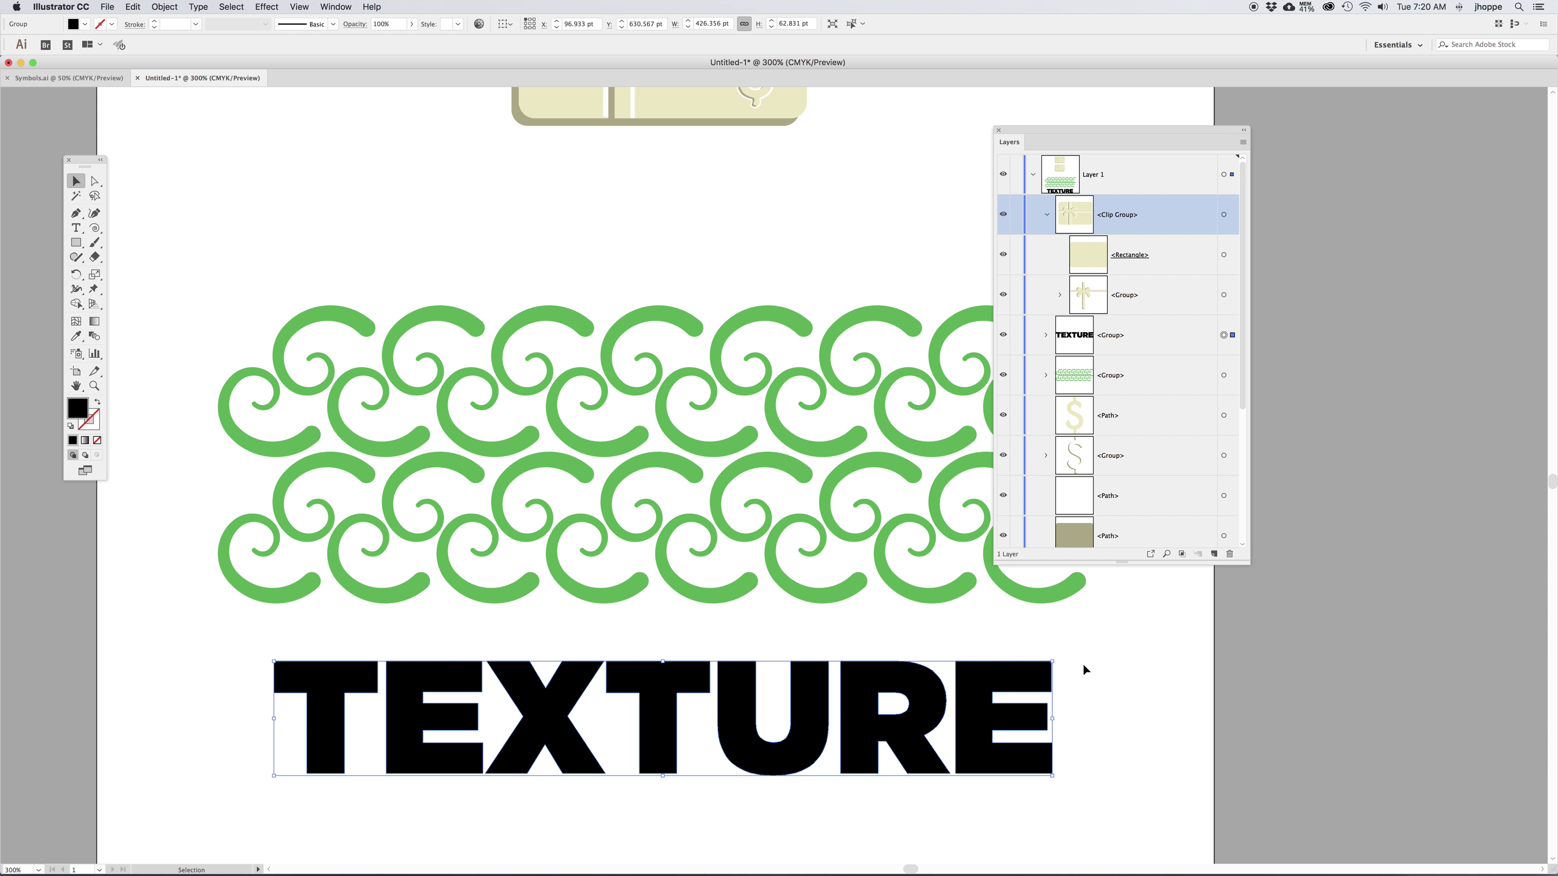
- Make a single compound path from the grouped TEXTURE letters and check its entry among the layers
{"action": "left_click", "coordinate": [157, 6]}
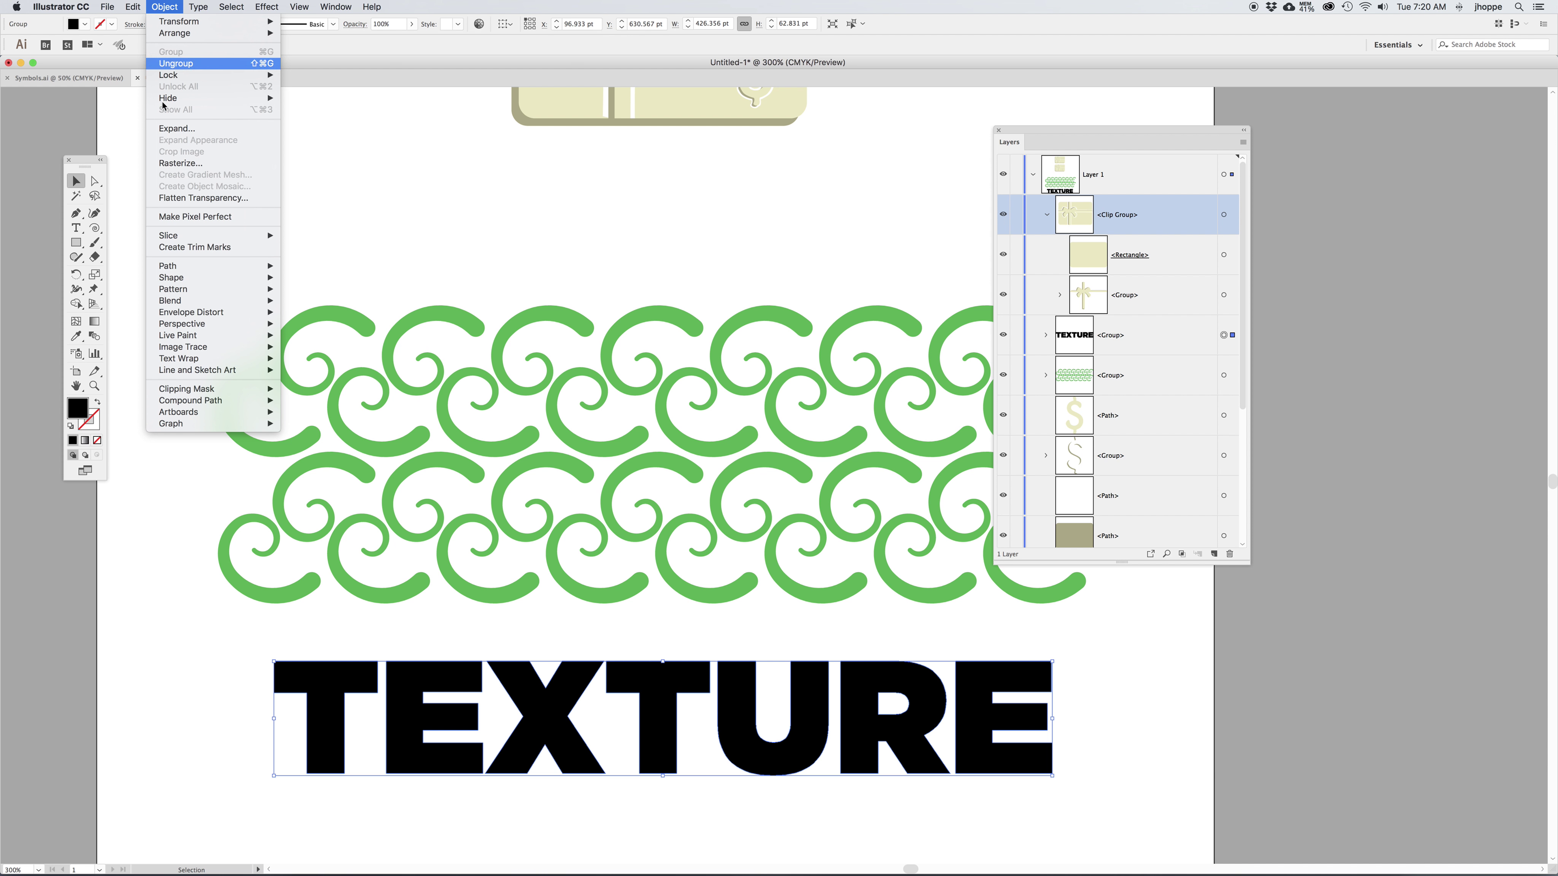
{"action": "mouse_move", "coordinate": [219, 405]}
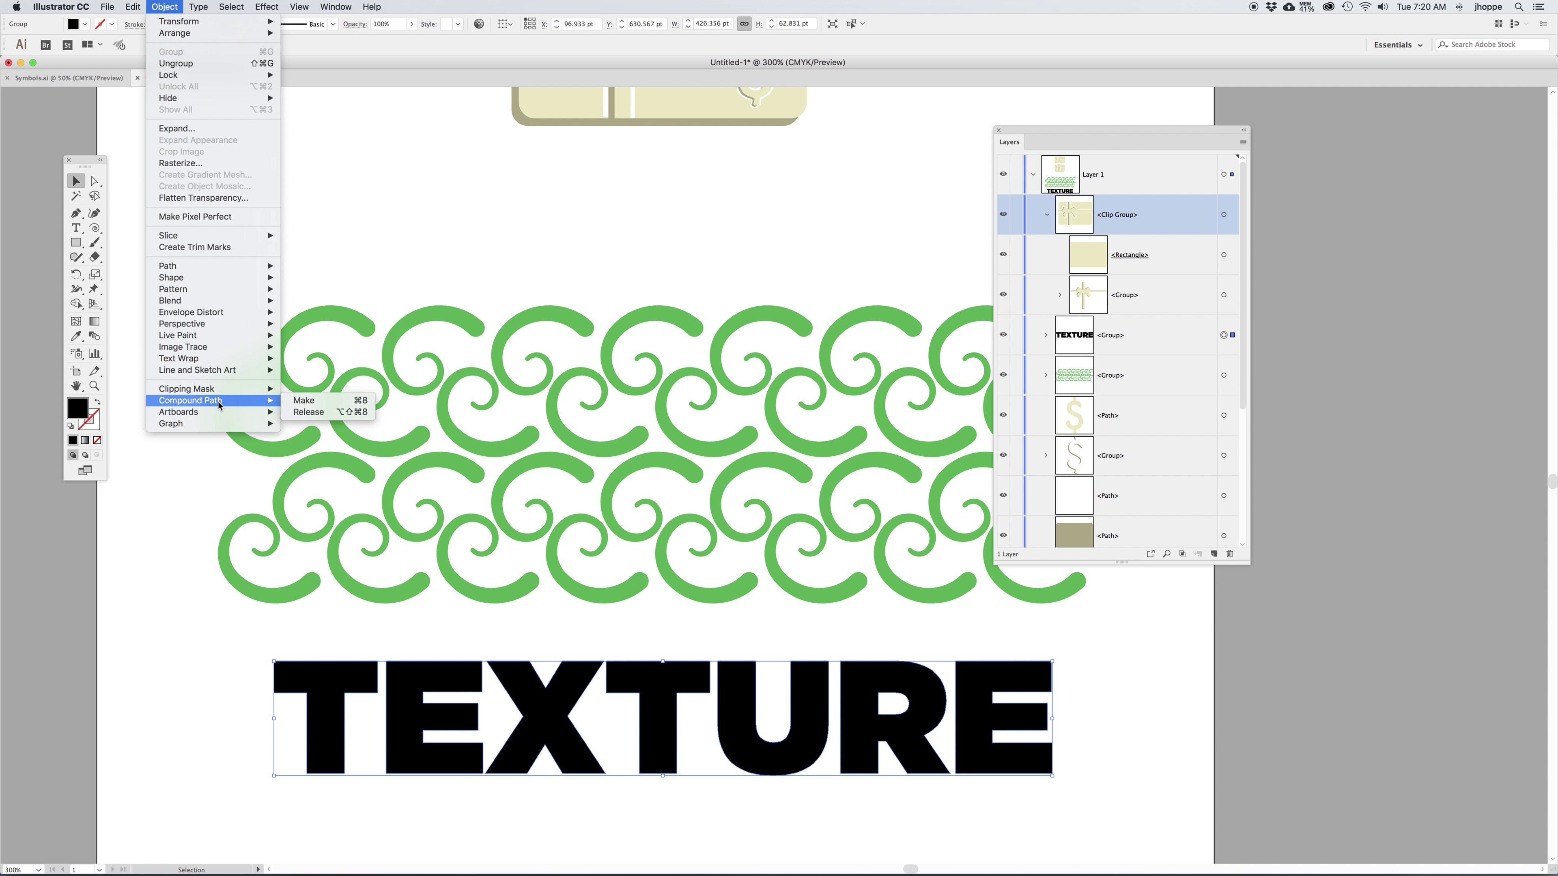
{"action": "left_click", "coordinate": [319, 405]}
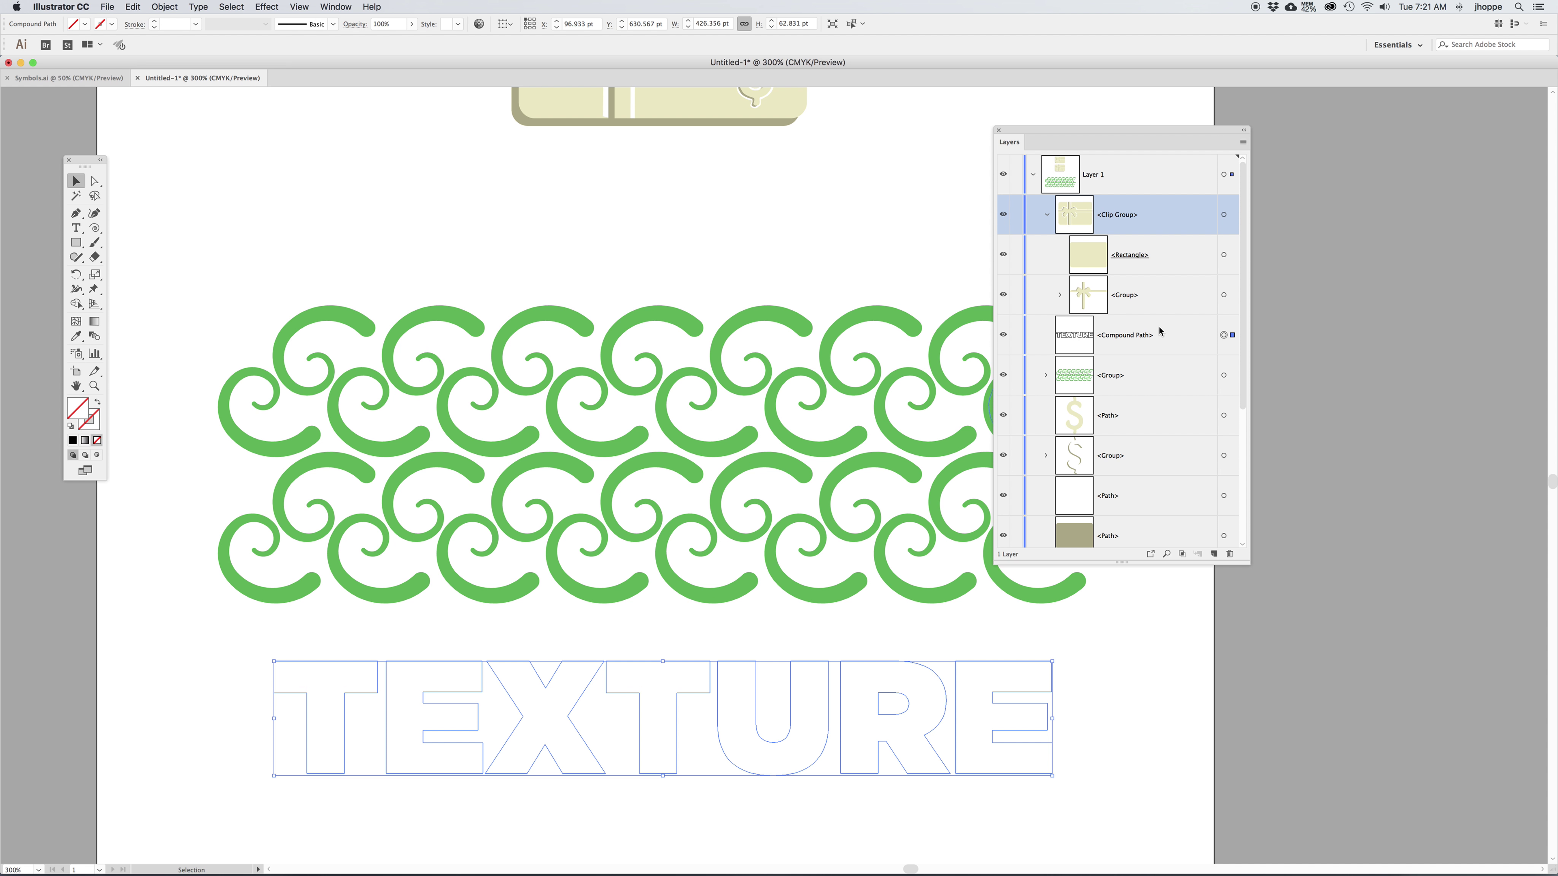
{"action": "left_click", "coordinate": [1141, 335]}
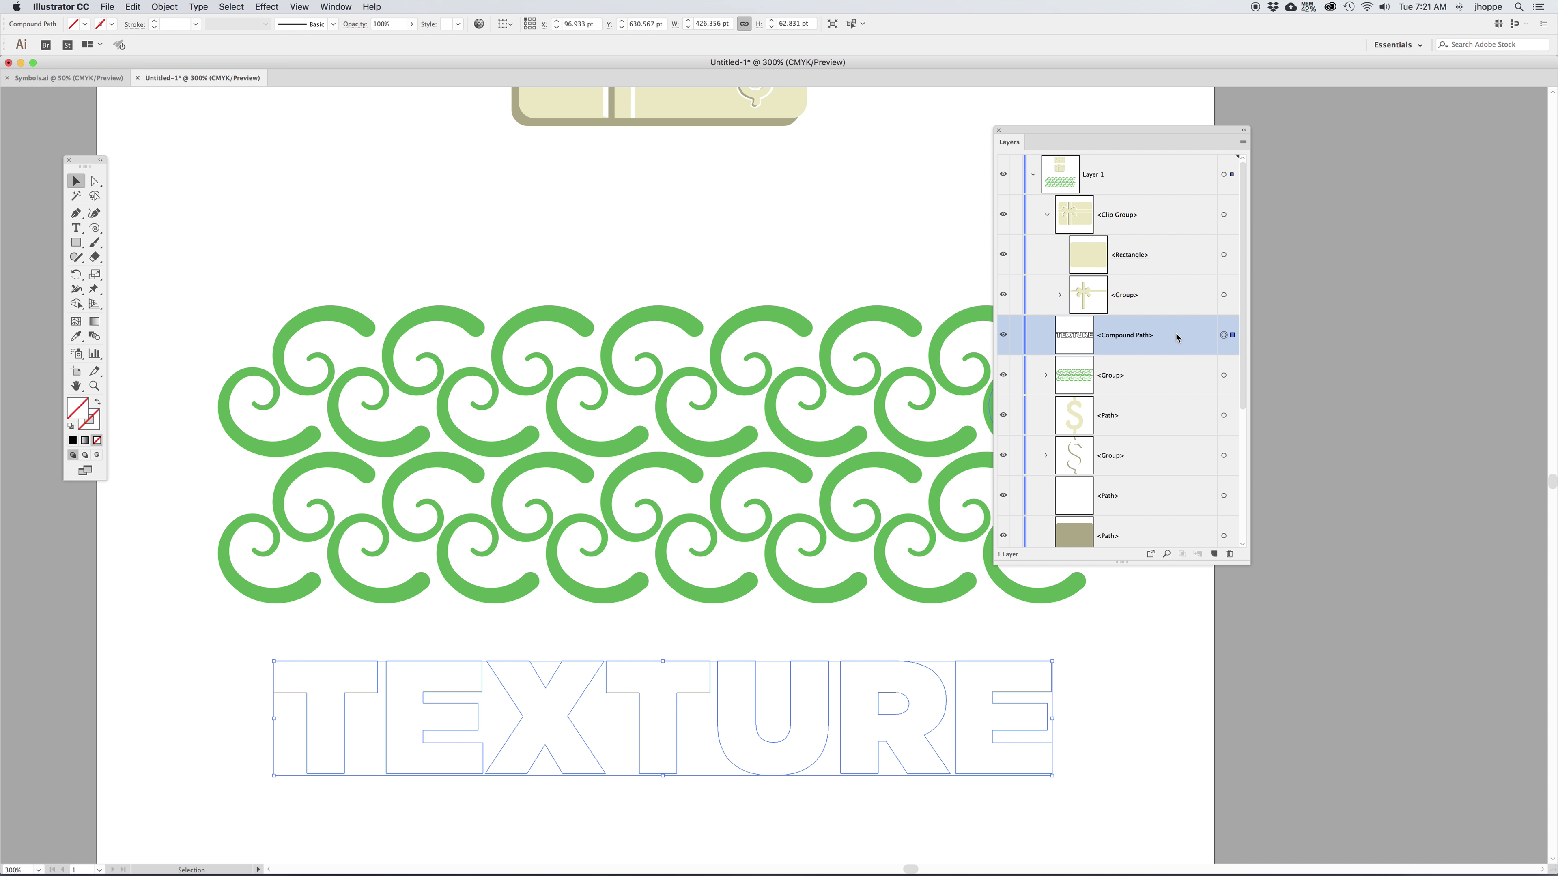
{"action": "left_click", "coordinate": [1048, 338]}
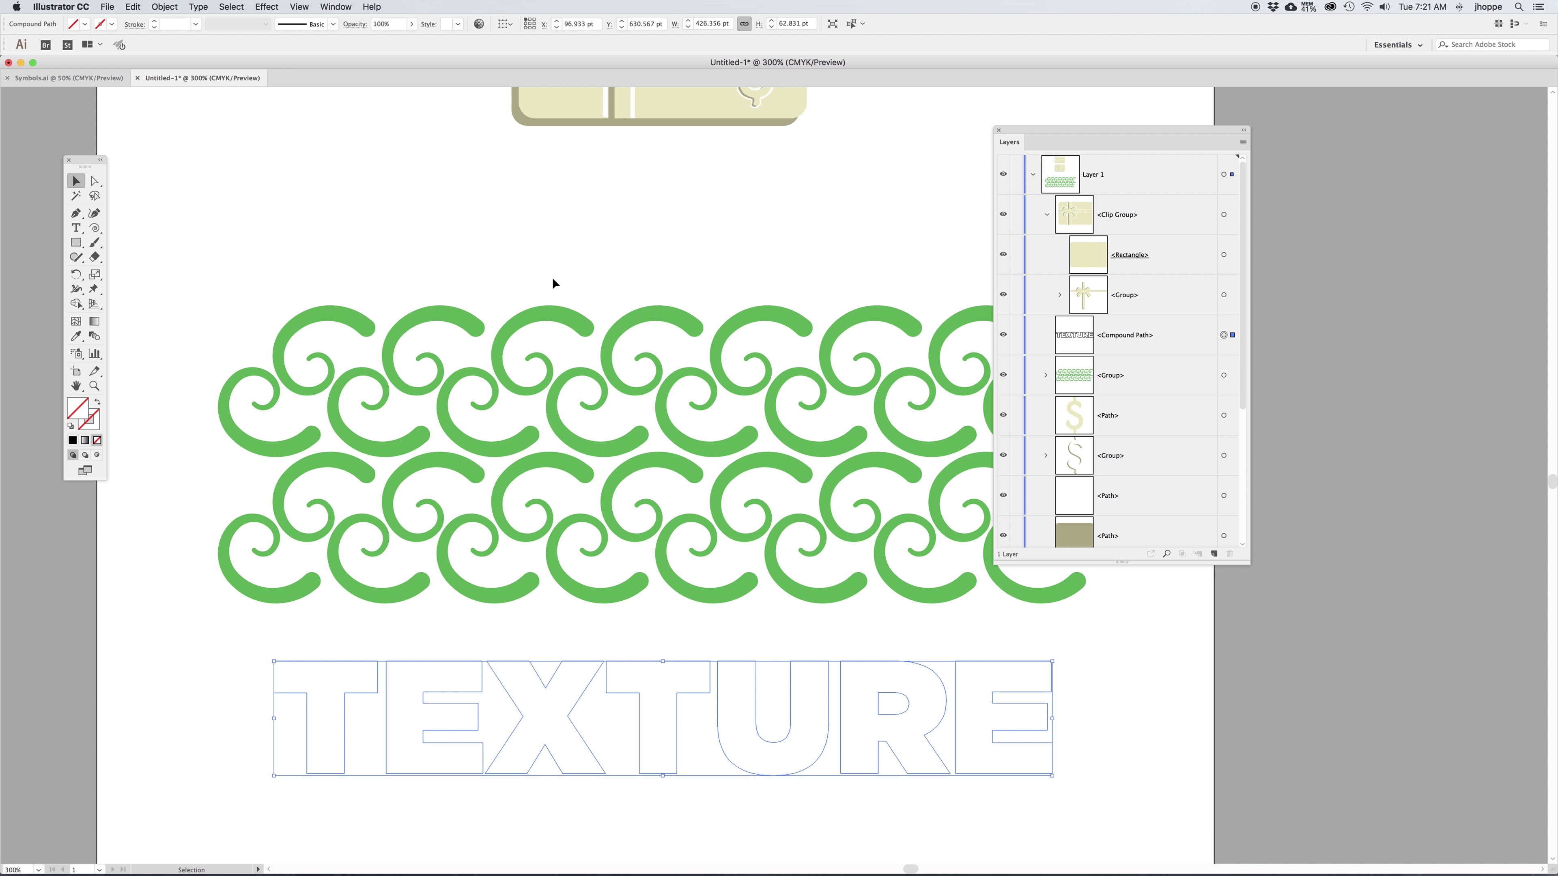
- Fill the TEXTURE compound path with a dark green swatch
{"action": "left_click", "coordinate": [87, 25]}
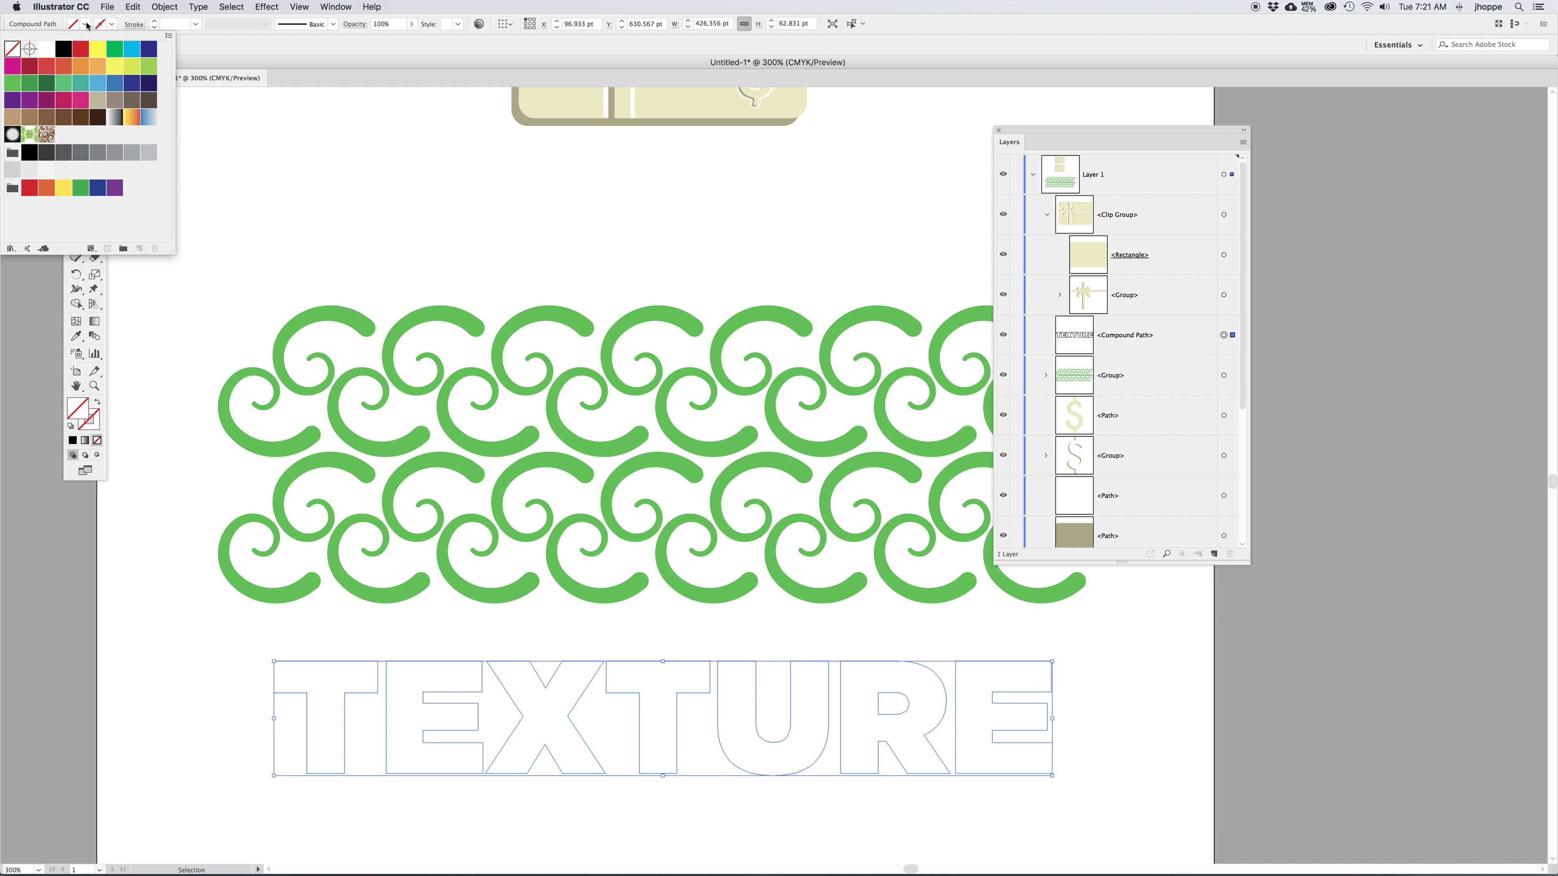
{"action": "left_click", "coordinate": [13, 82]}
{"action": "left_click", "coordinate": [43, 85]}
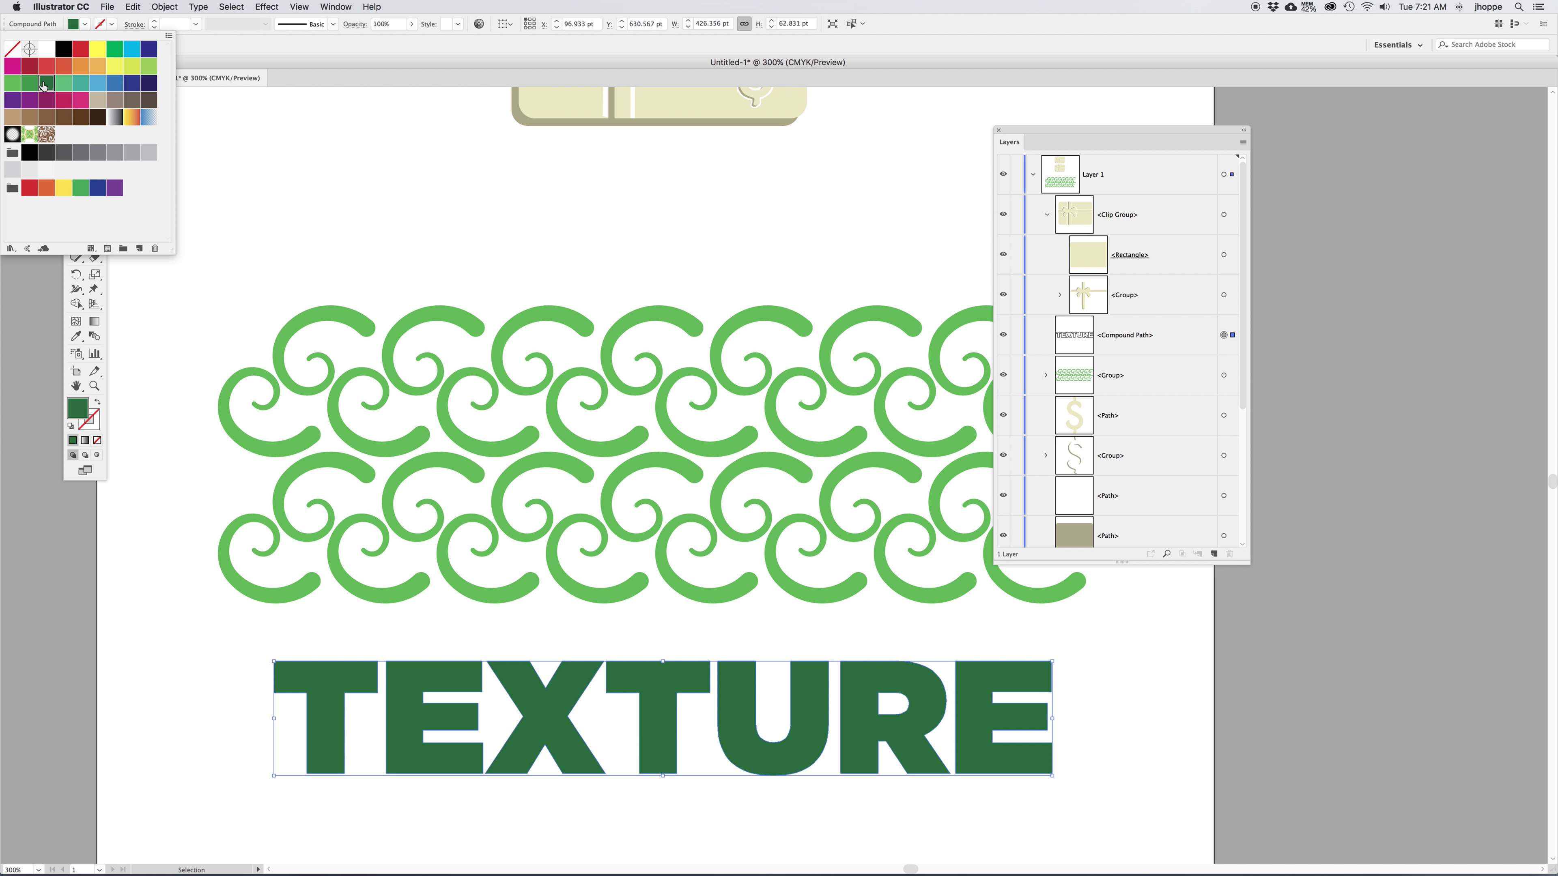
- Give the TEXTURE compound path a 3 pt orange stroke and deselect it
{"action": "left_click", "coordinate": [155, 25]}
{"action": "left_click", "coordinate": [155, 22]}
{"action": "left_click", "coordinate": [155, 22]}
{"action": "left_click", "coordinate": [155, 22]}
{"action": "left_click", "coordinate": [155, 22]}
{"action": "left_click", "coordinate": [112, 25]}
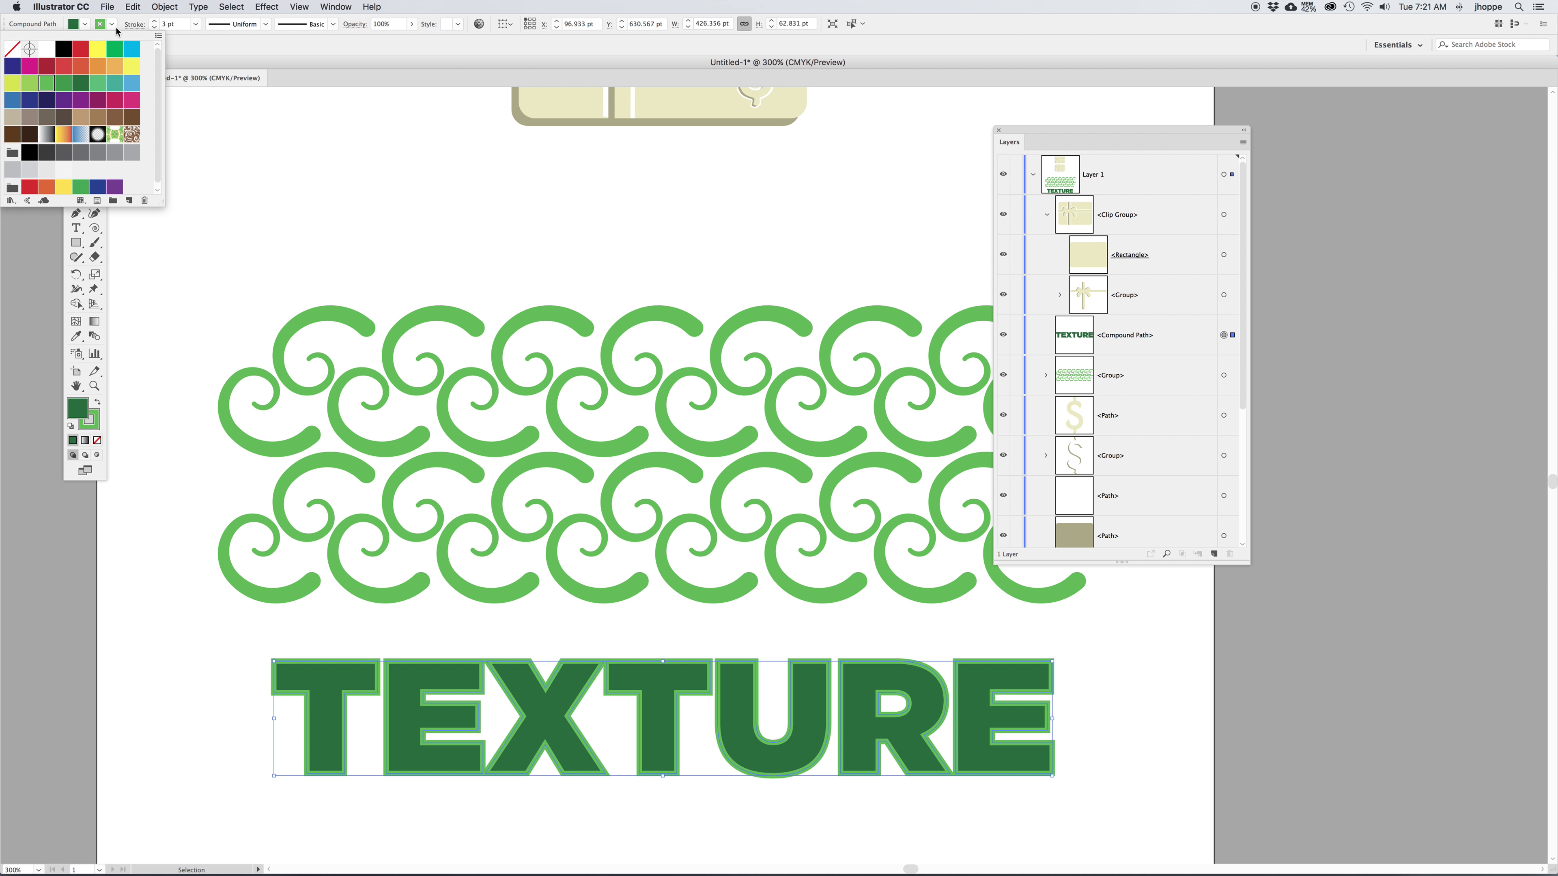
{"action": "left_click", "coordinate": [98, 67]}
{"action": "left_click", "coordinate": [292, 184]}
- Cut the green swirl group and paste it inside the TEXTURE compound path using Draw Inside mode
{"action": "mouse_move", "coordinate": [221, 302]}
{"action": "left_mouse_down"}
{"action": "mouse_move", "coordinate": [618, 392]}
{"action": "mouse_move", "coordinate": [1109, 622]}
{"action": "left_mouse_up"}
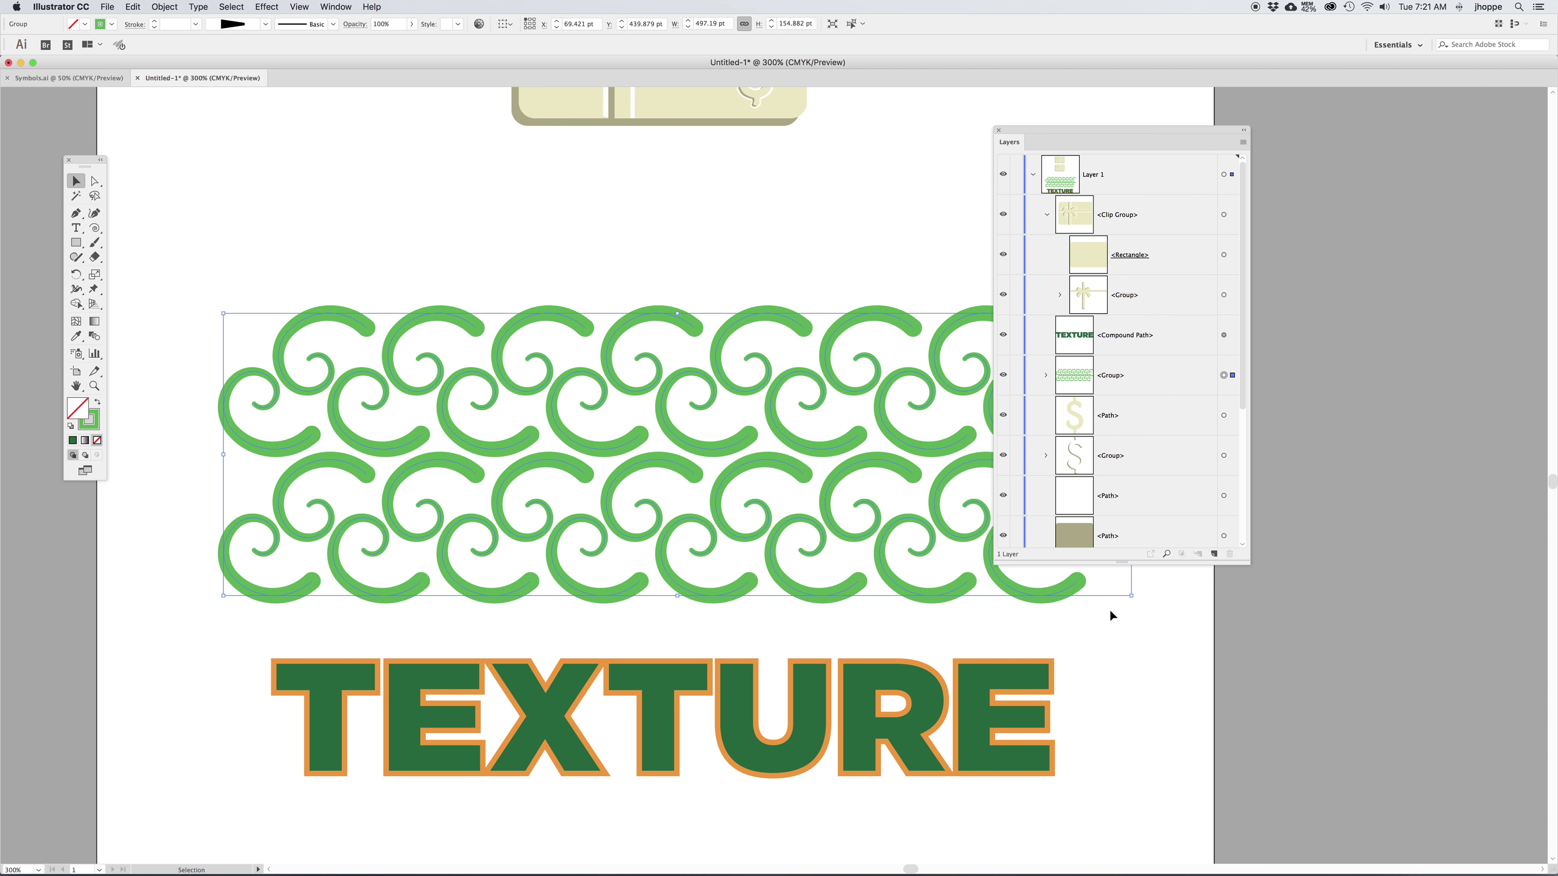
{"action": "key", "text": "Delete"}
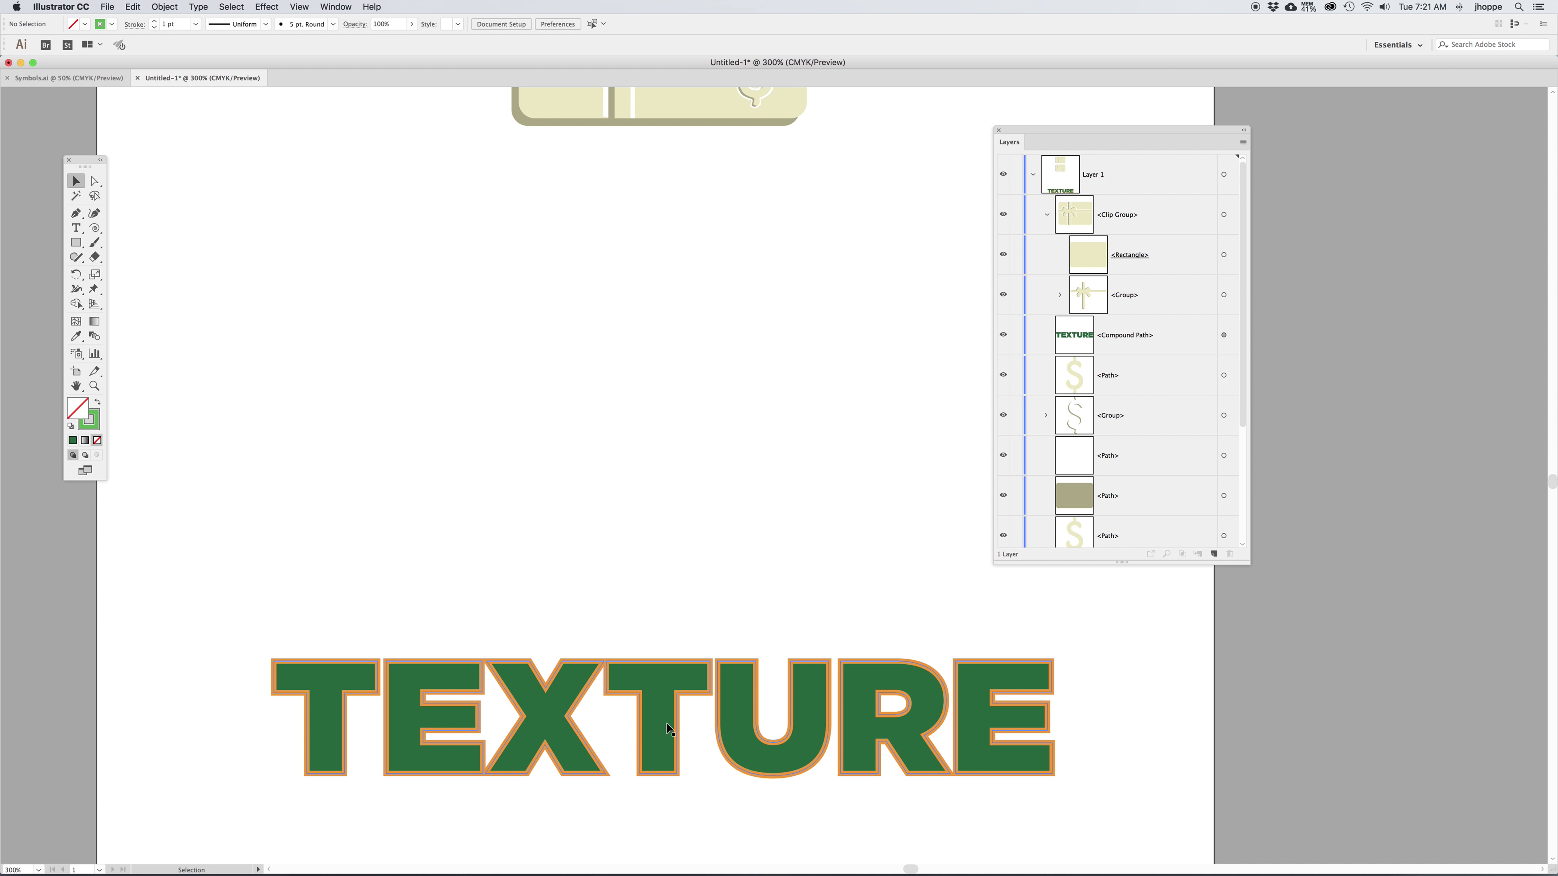
{"action": "left_click", "coordinate": [668, 730]}
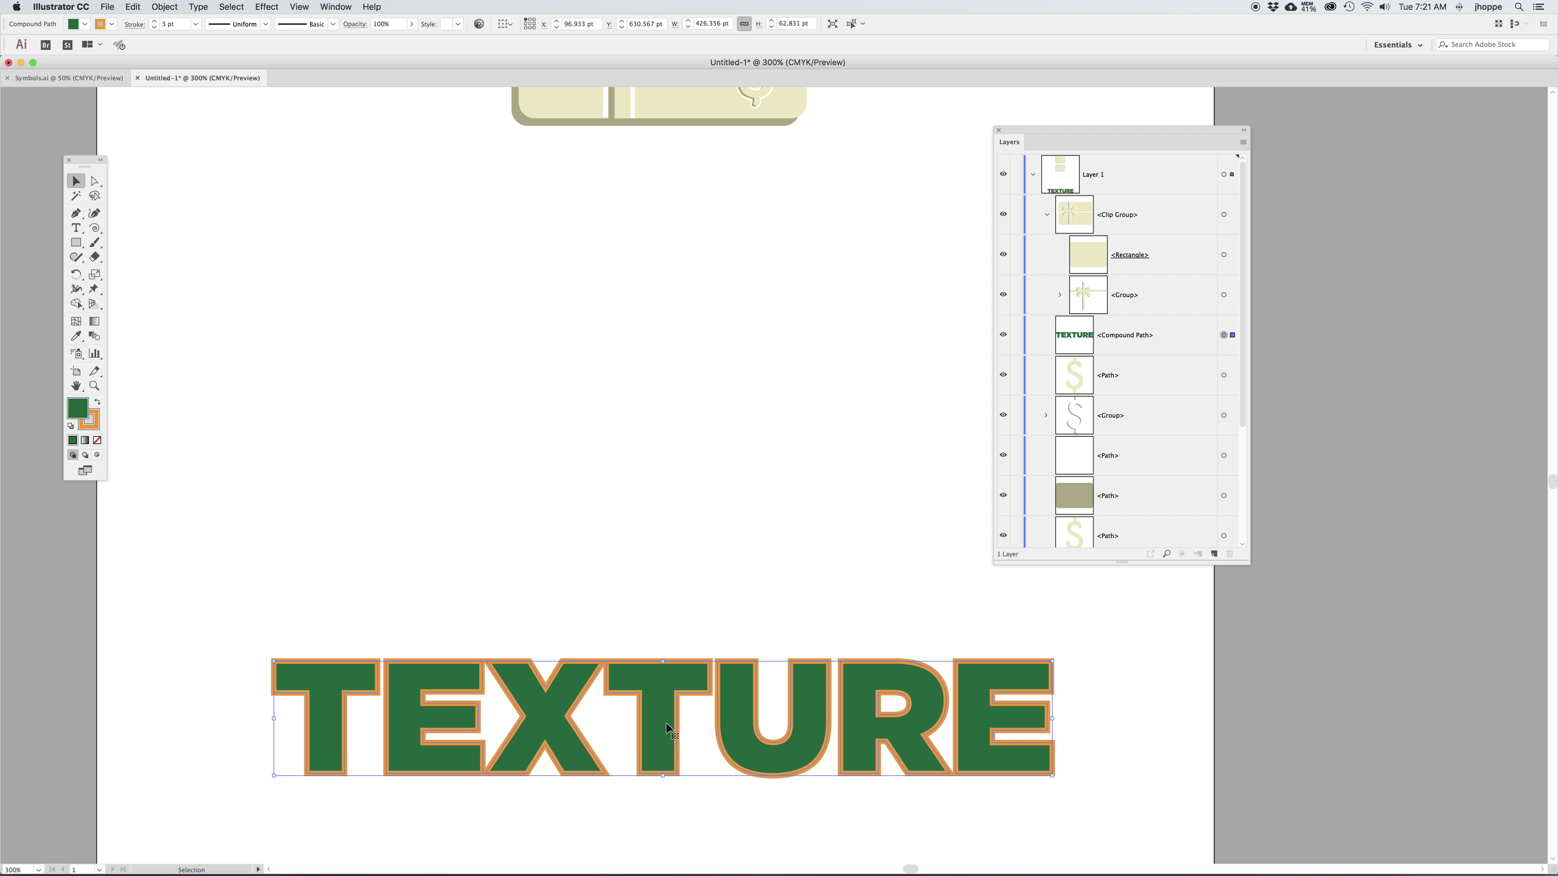
{"action": "left_click", "coordinate": [97, 455]}
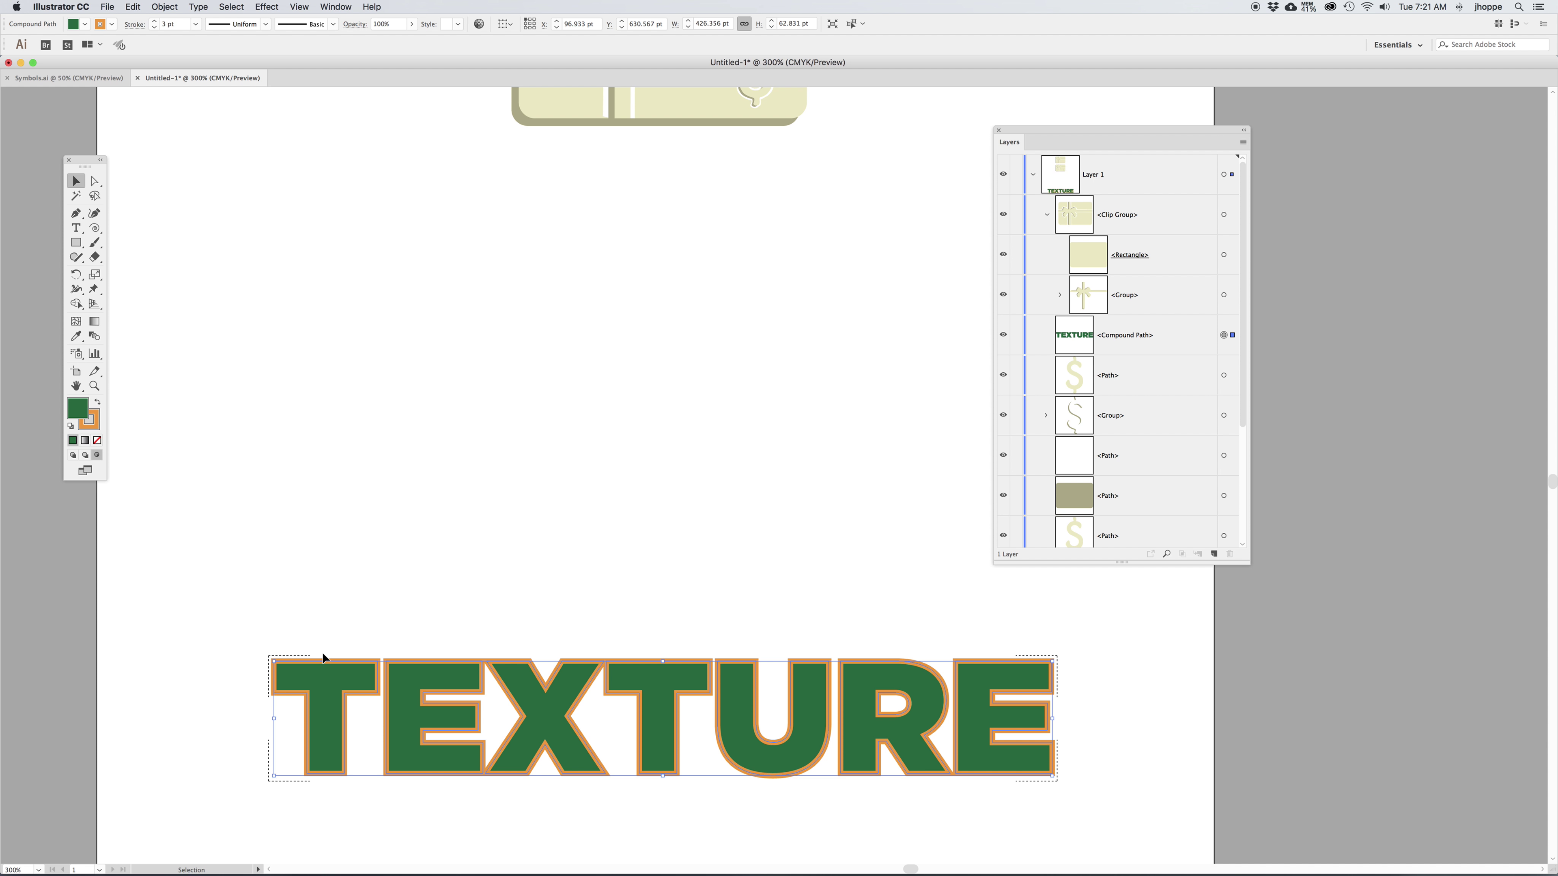
{"action": "key", "text": "super+v"}
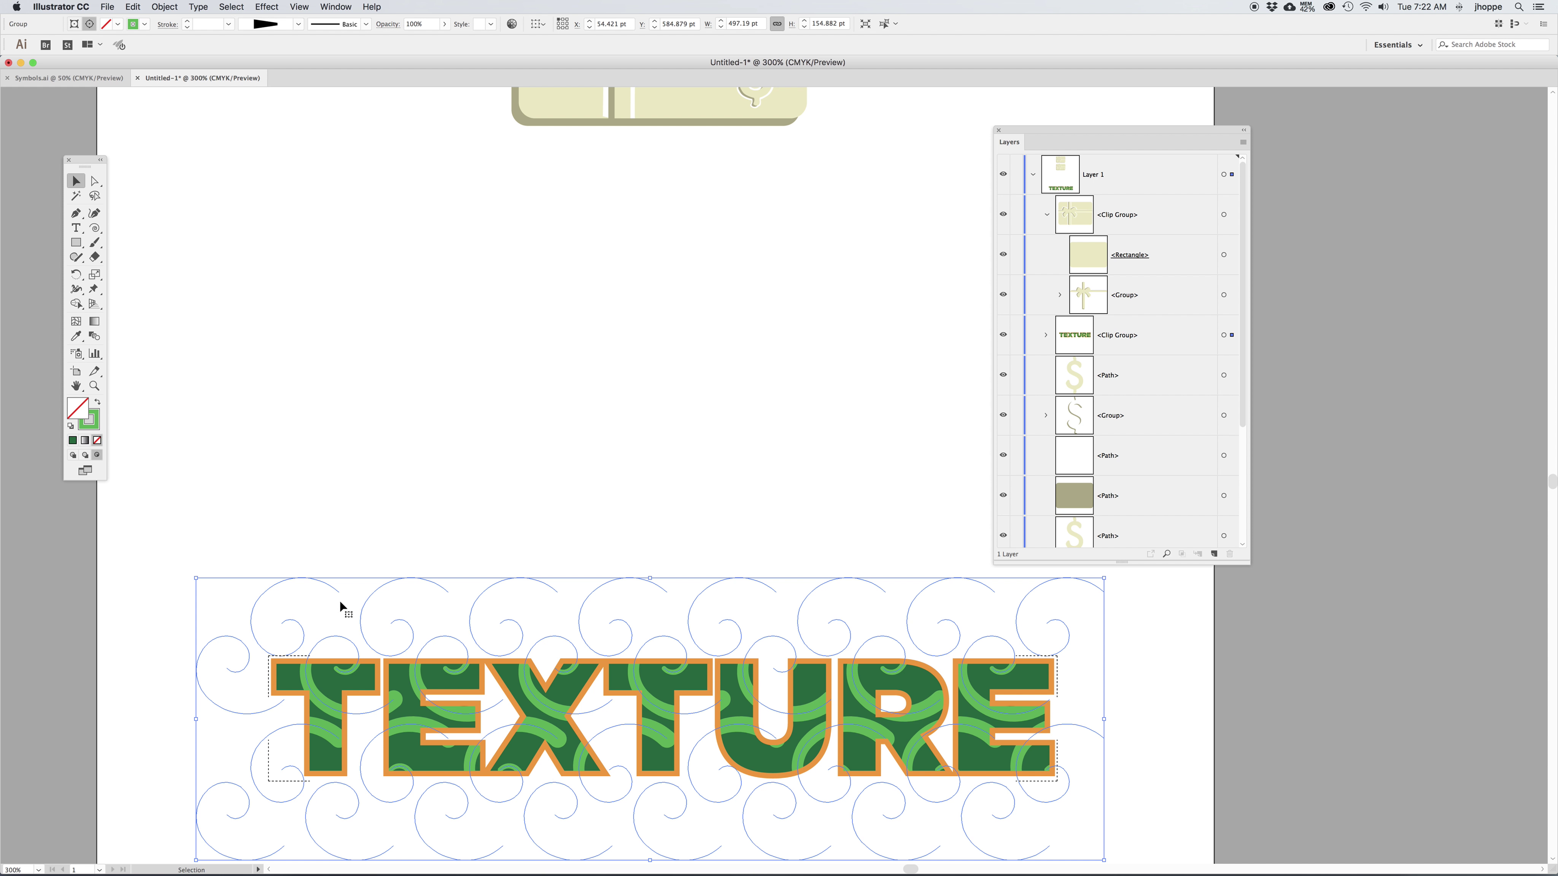
- Scale the swirls inside TEXTURE to about 447 by 139 pt, centred on the word, return to Draw Normal and deselect
{"action": "left_click_drag", "start_coordinate": [198, 578], "coordinate": [318, 602]}
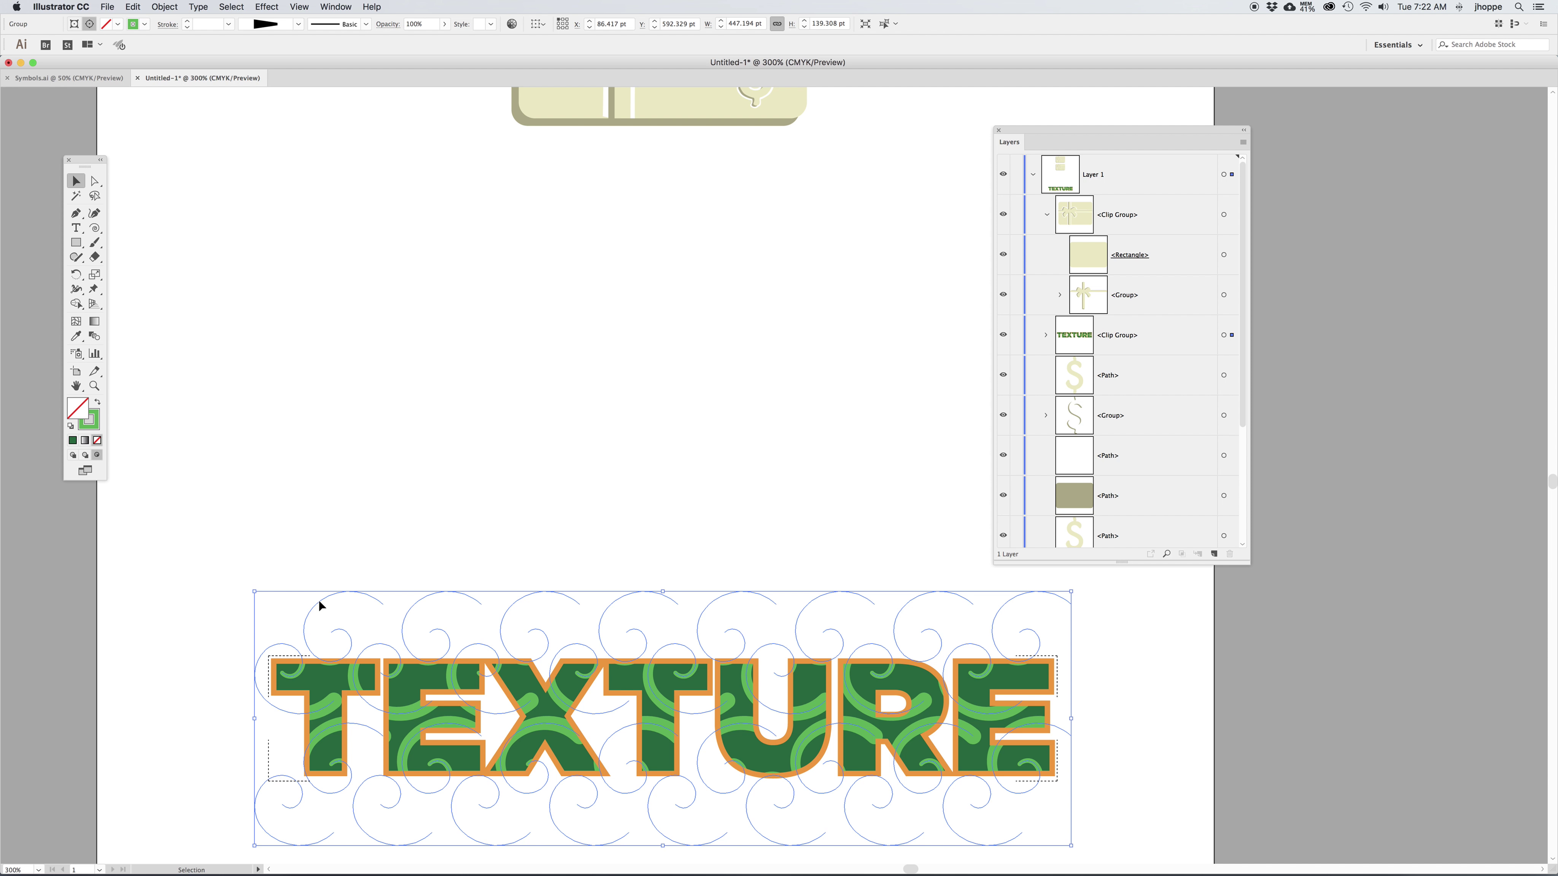
{"action": "left_click", "coordinate": [72, 455]}
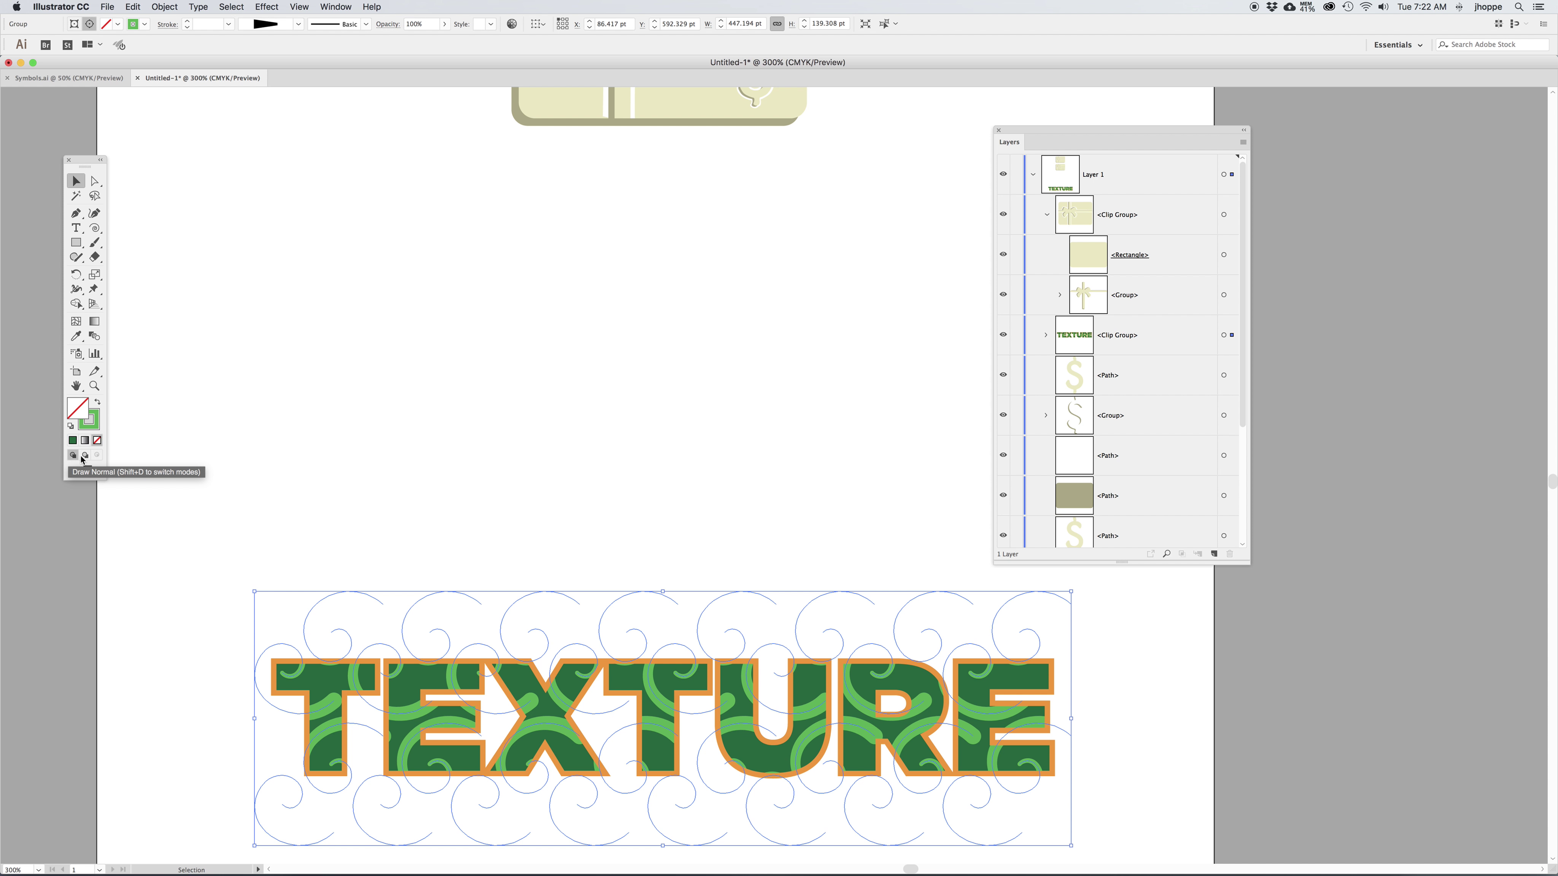
{"action": "left_click", "coordinate": [370, 470]}
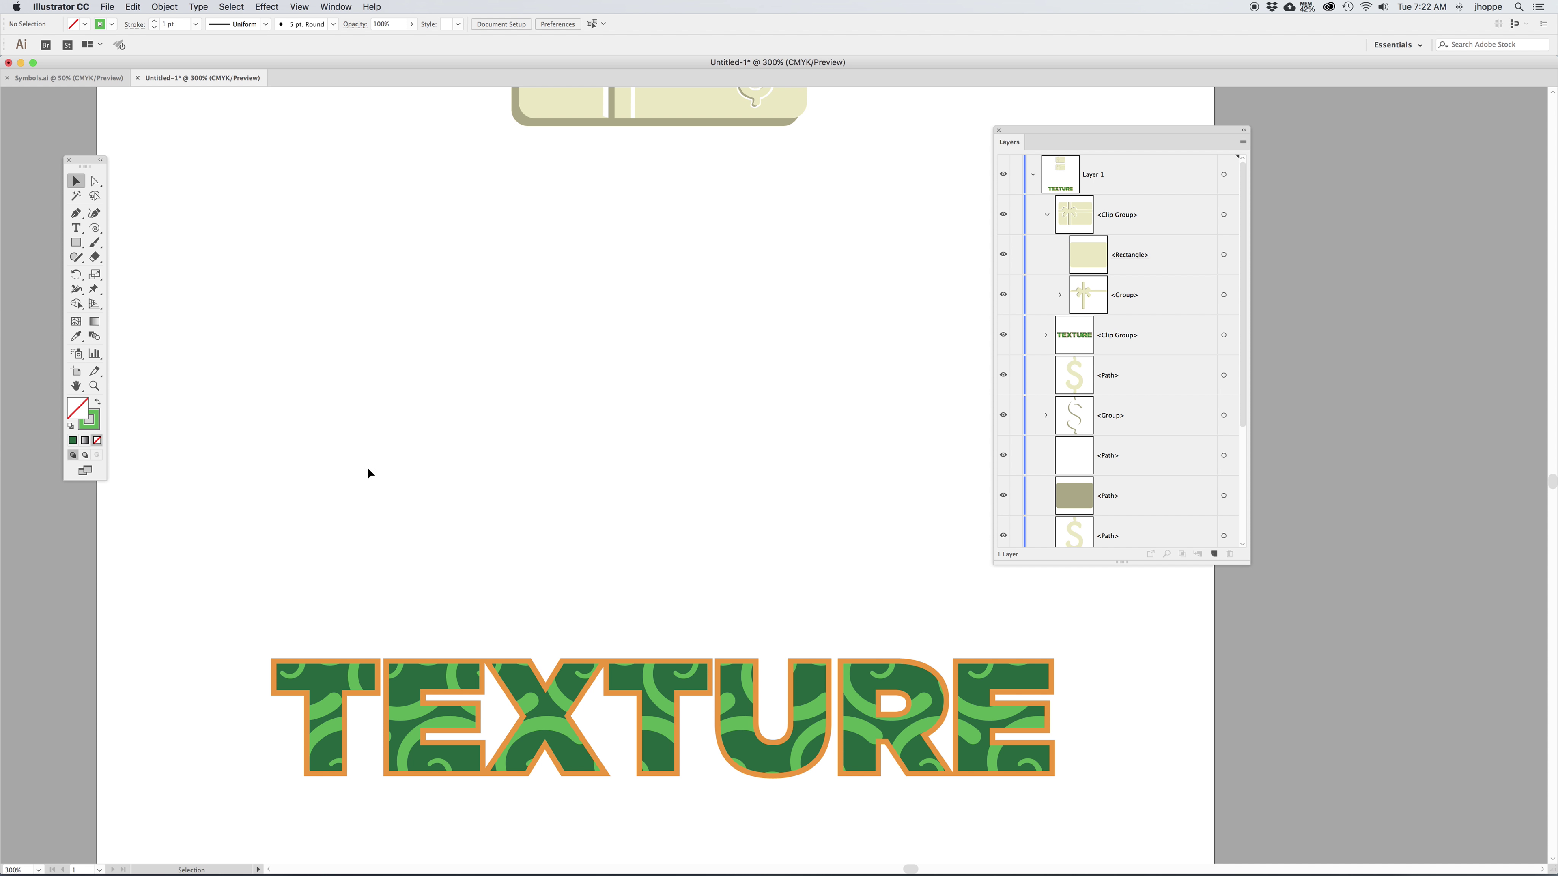
- Draw a square of about 58.7 pt above TEXTURE and duplicate it into an evenly spaced horizontal row of four
{"action": "key", "text": "m"}
{"action": "left_click_drag", "start_coordinate": [369, 431], "coordinate": [422, 484]}
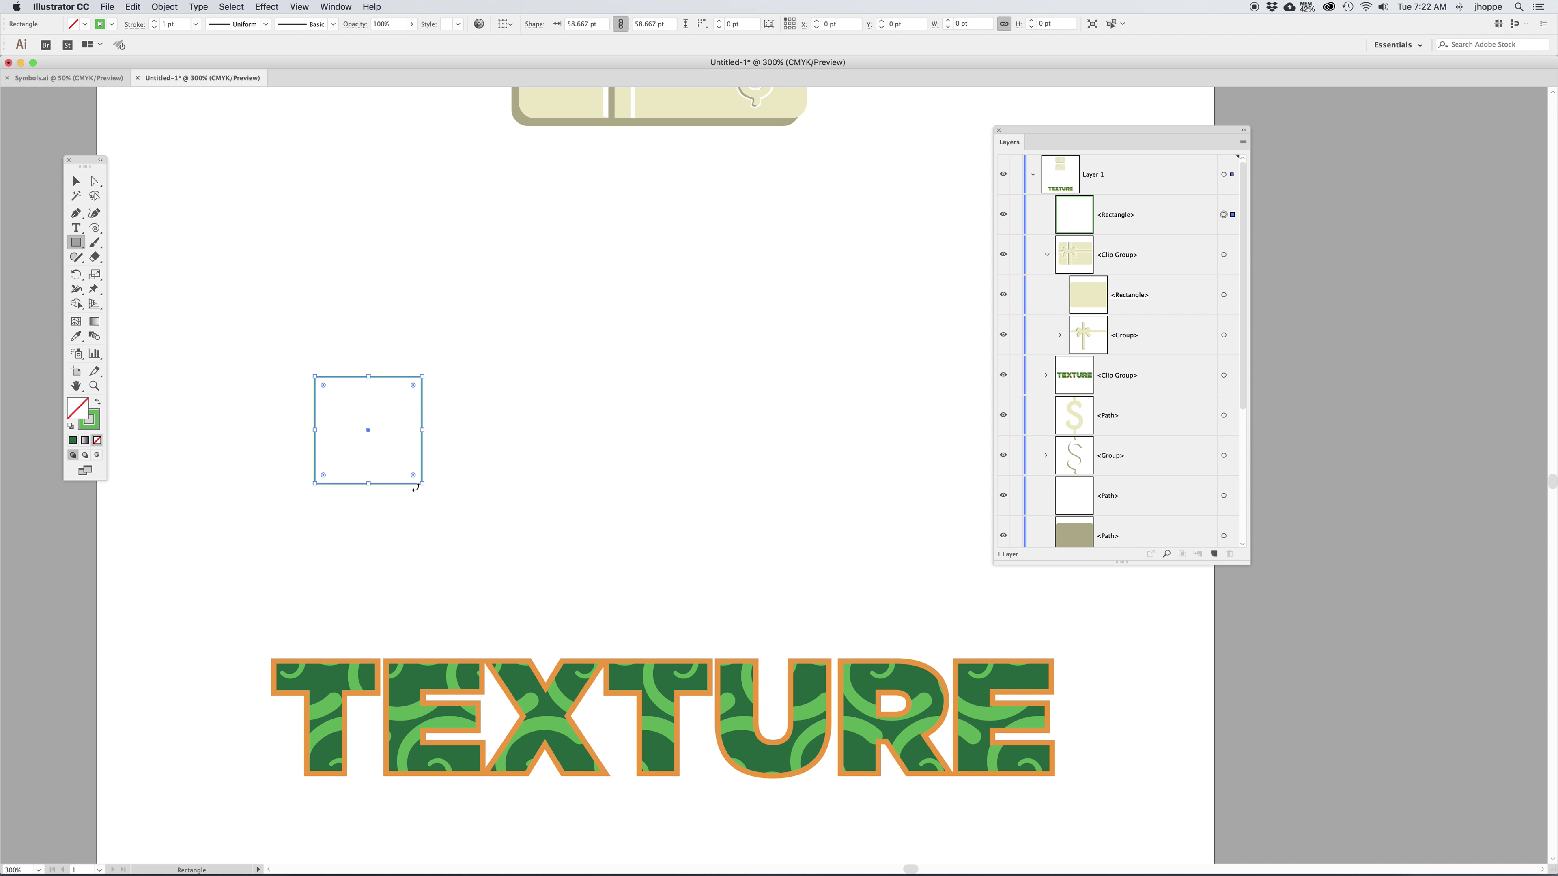
{"action": "key", "text": "v"}
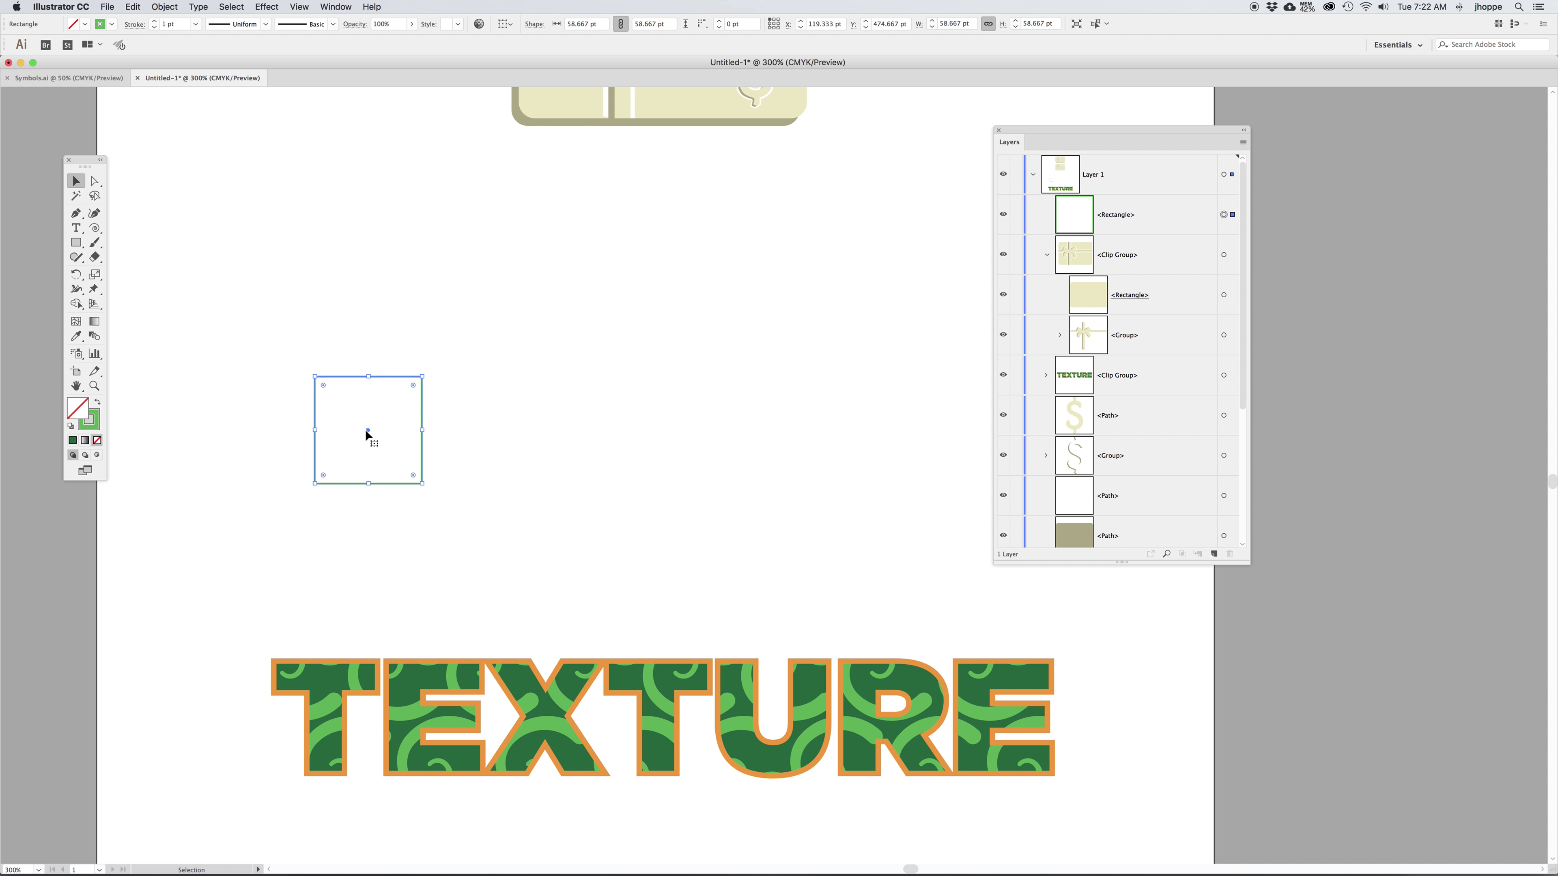
{"action": "left_click_drag", "start_coordinate": [422, 427], "coordinate": [502, 428]}
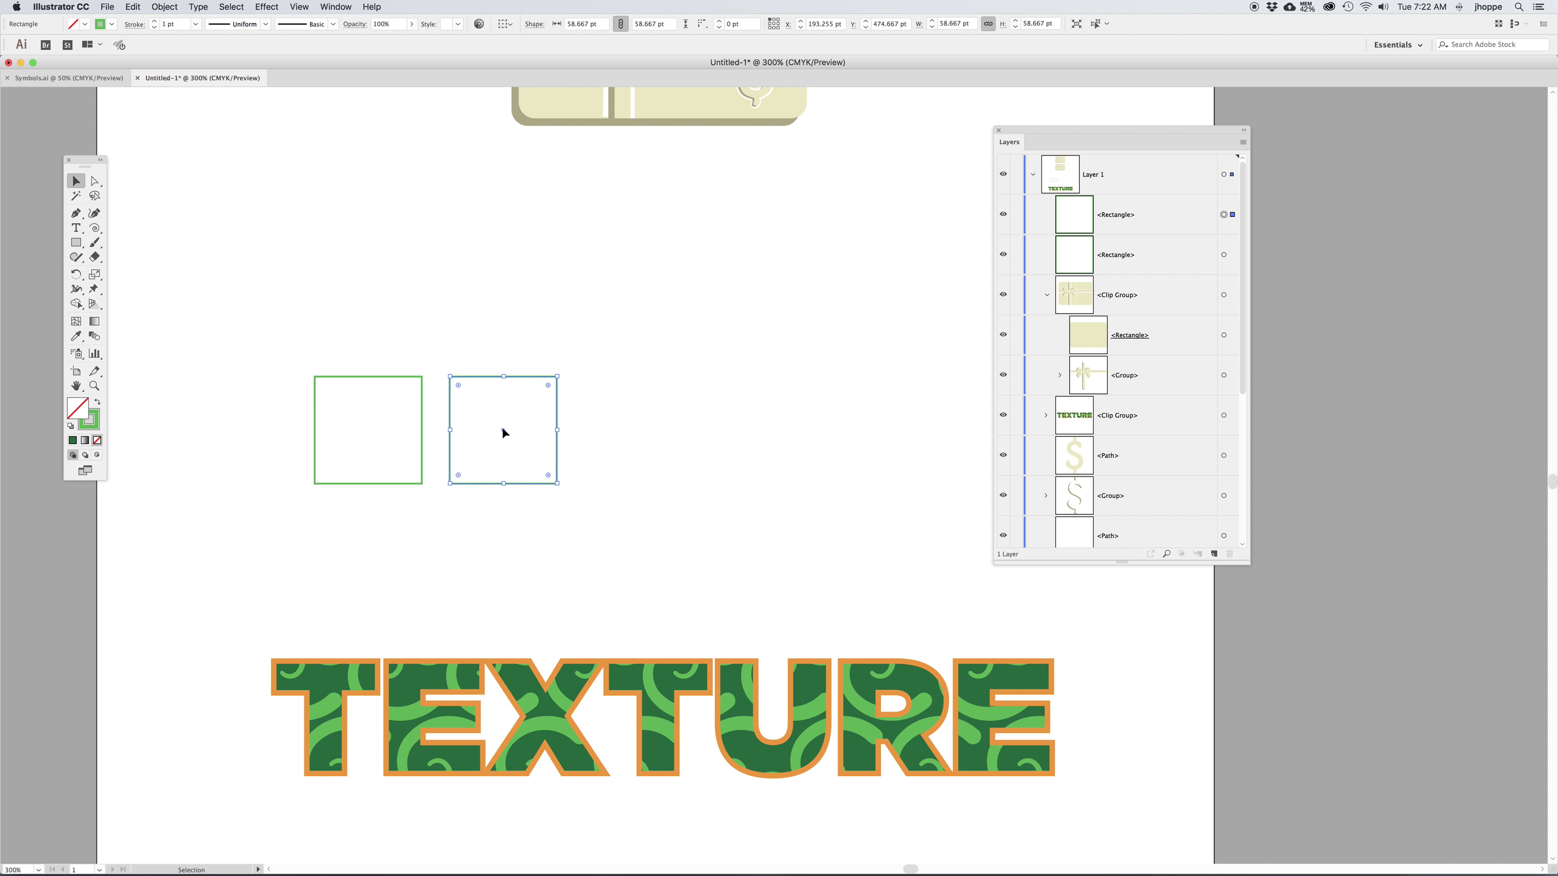
{"action": "key", "text": "super+d"}
{"action": "key", "text": "super+d"}
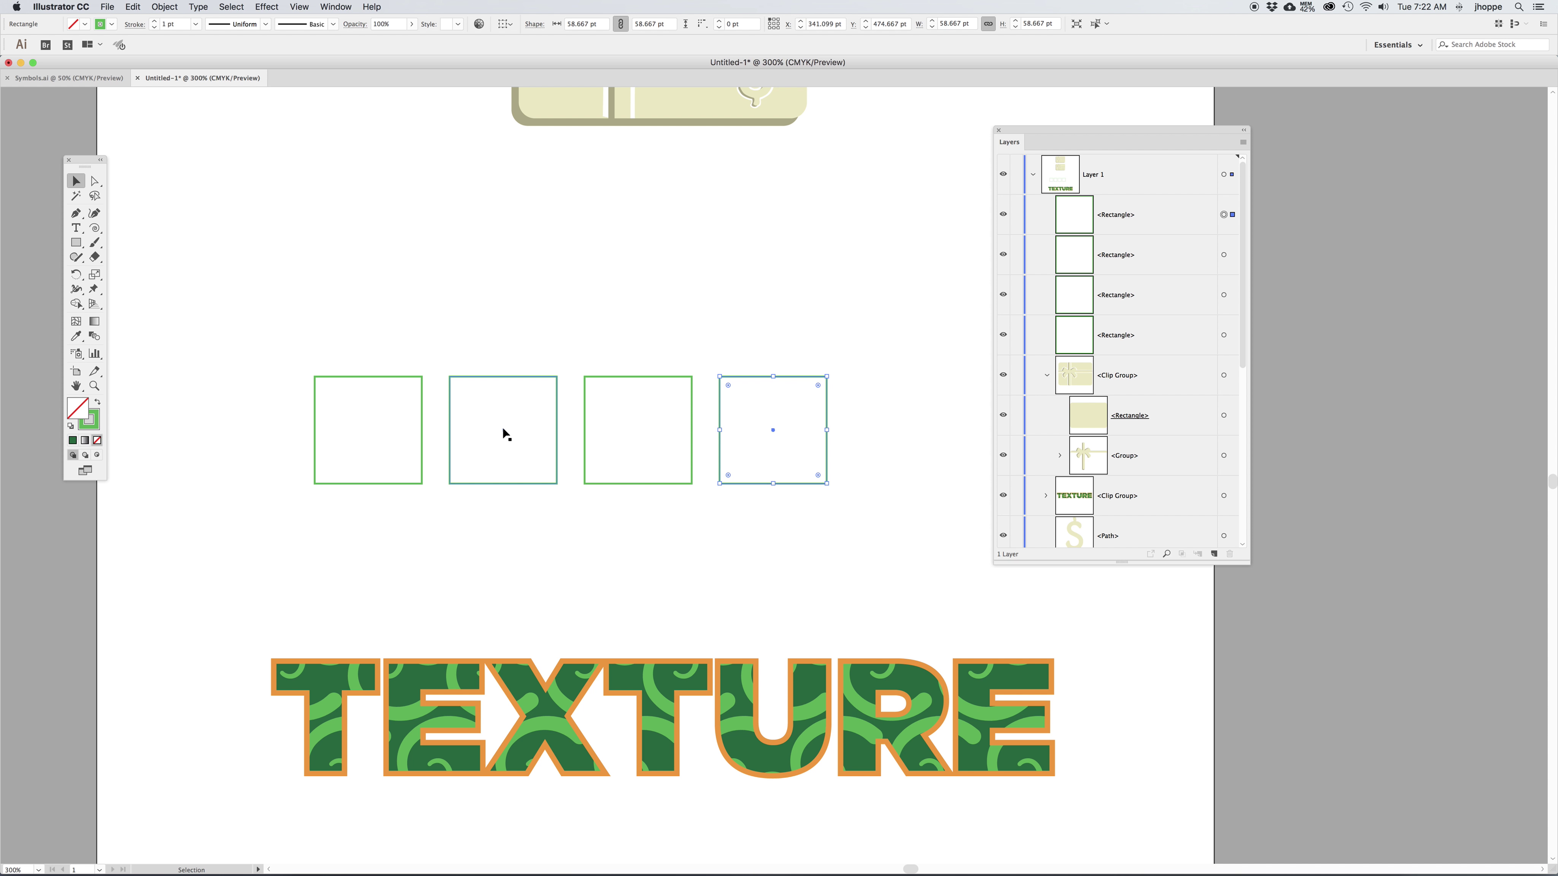
{"action": "left_click", "coordinate": [438, 344]}
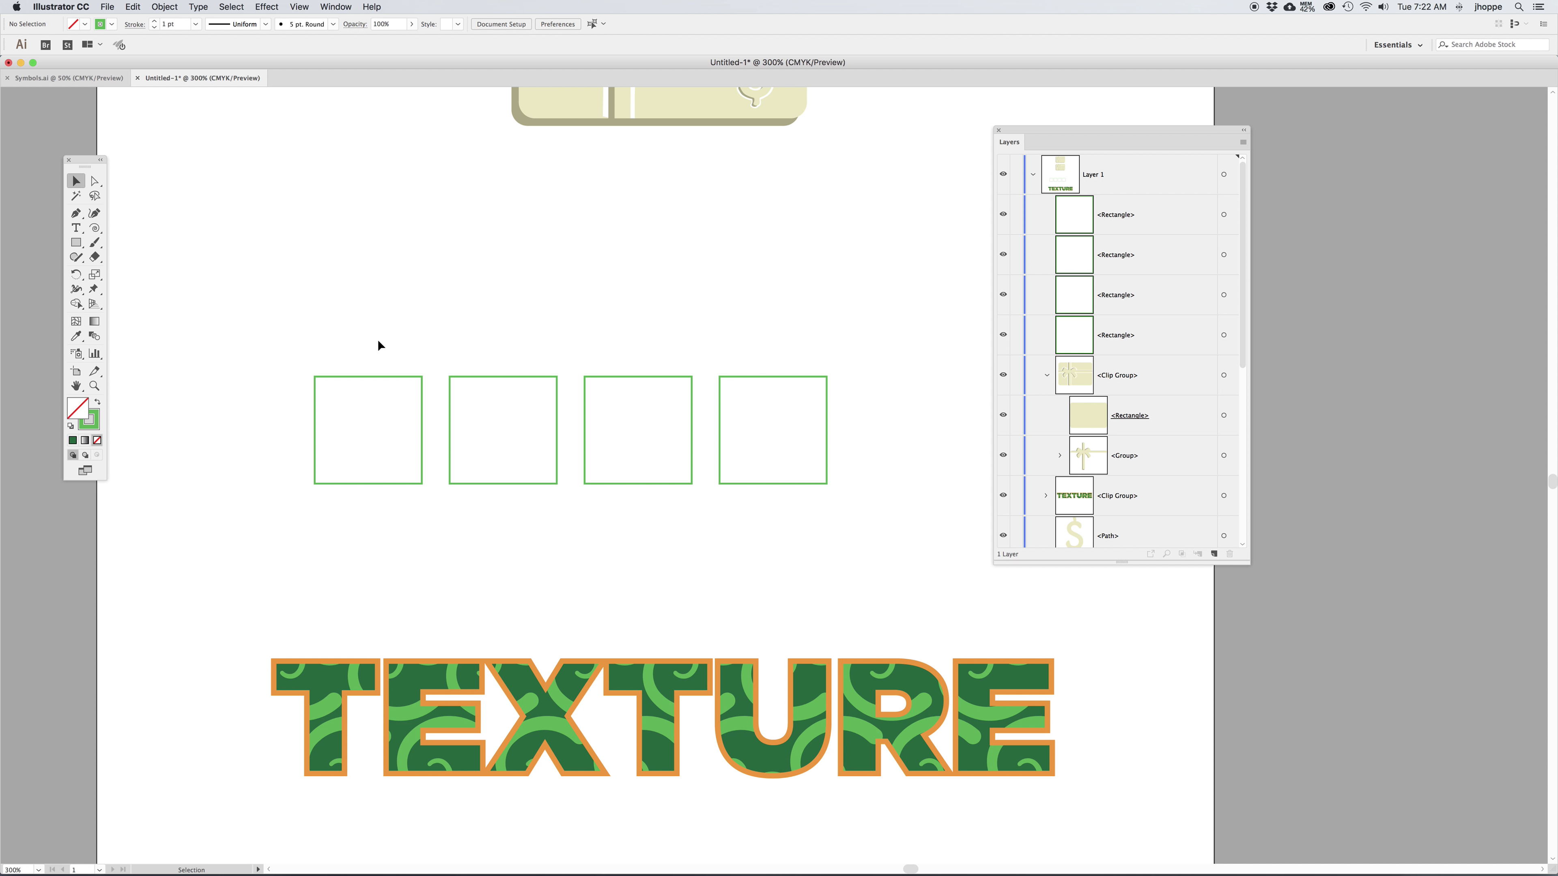
- Combine the four squares into one compound path
{"action": "left_click_drag", "start_coordinate": [378, 346], "coordinate": [912, 450]}
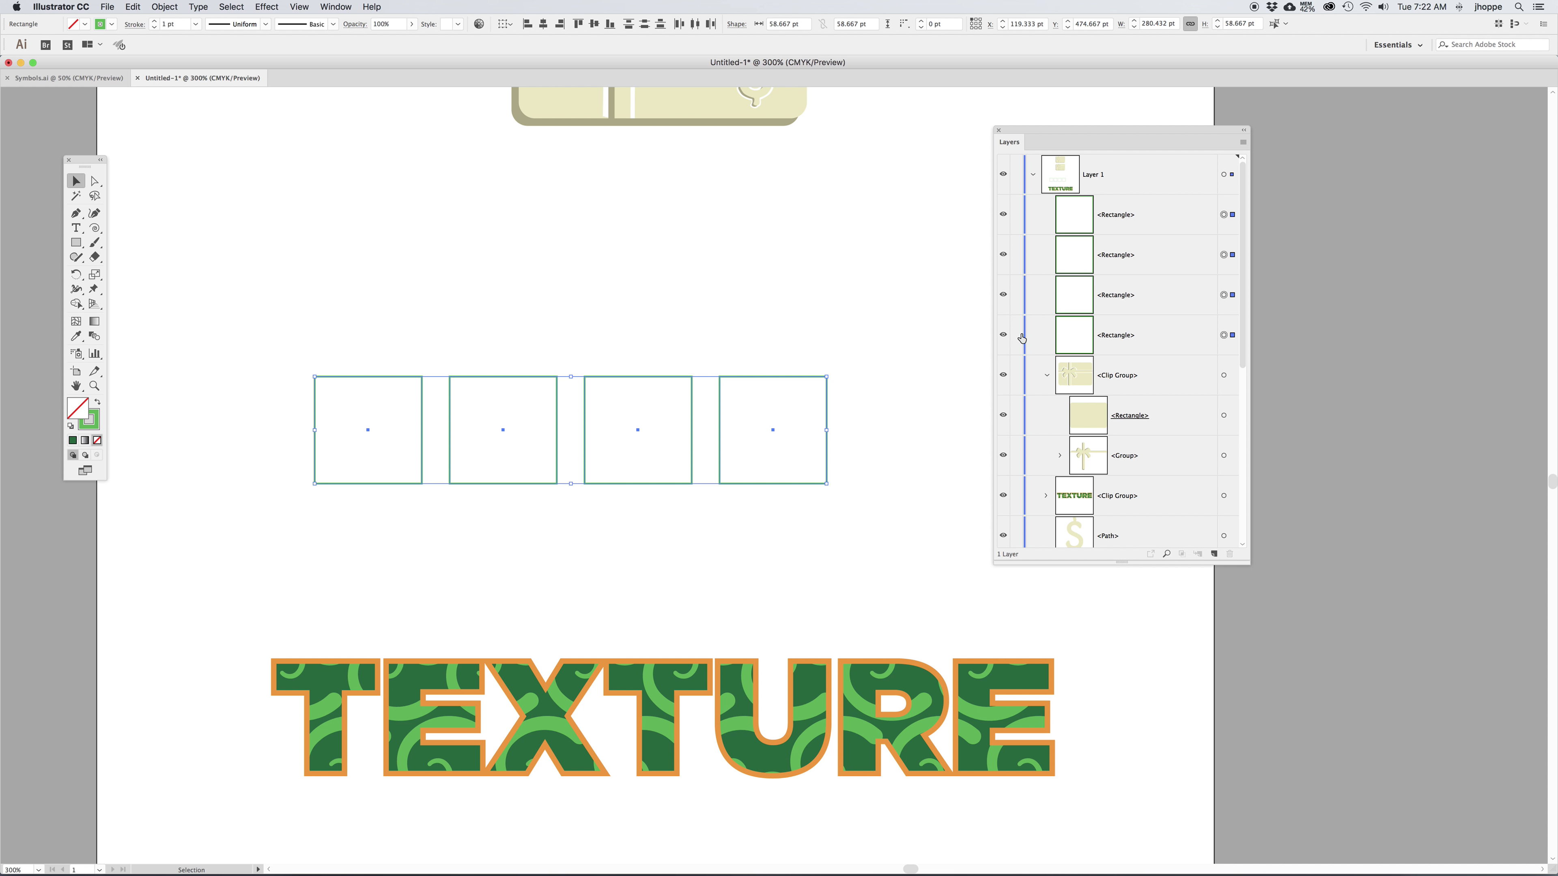
{"action": "left_click", "coordinate": [174, 6]}
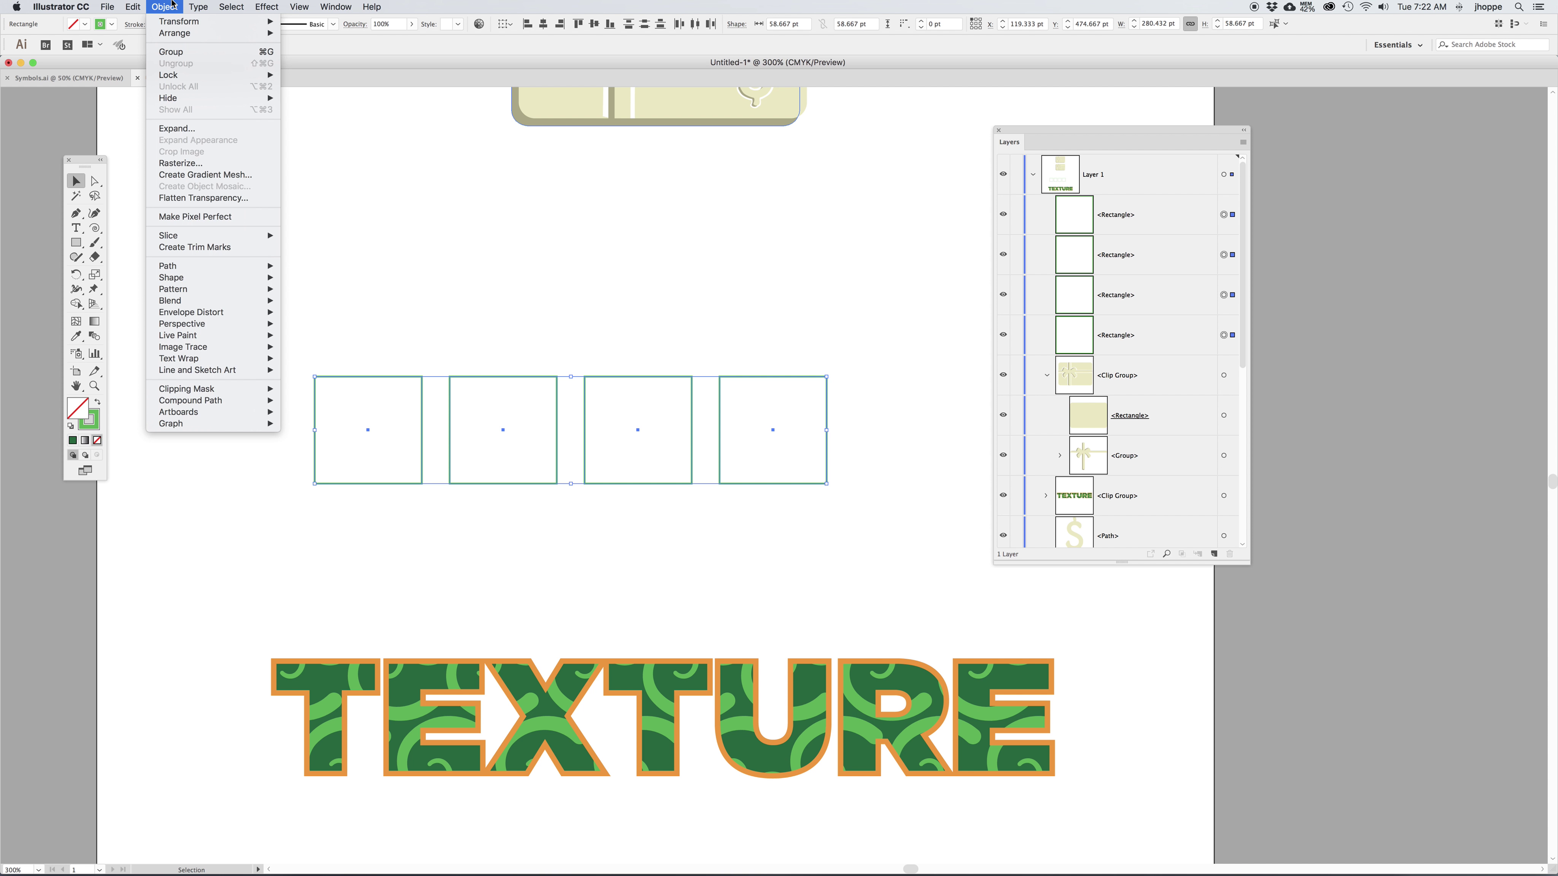
{"action": "mouse_move", "coordinate": [209, 401]}
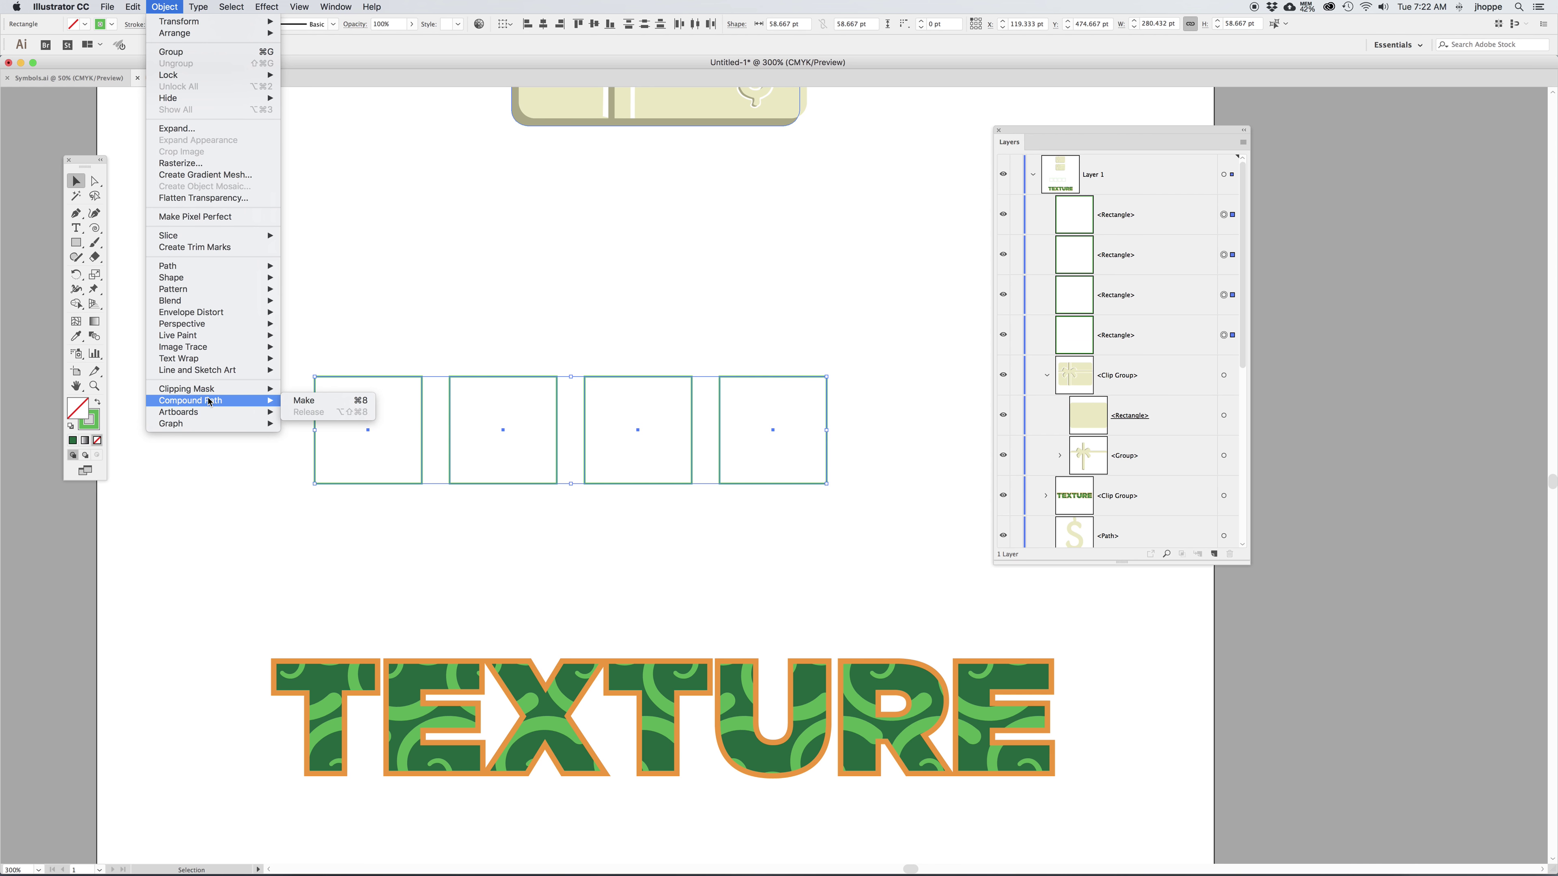
{"action": "left_click", "coordinate": [317, 402]}
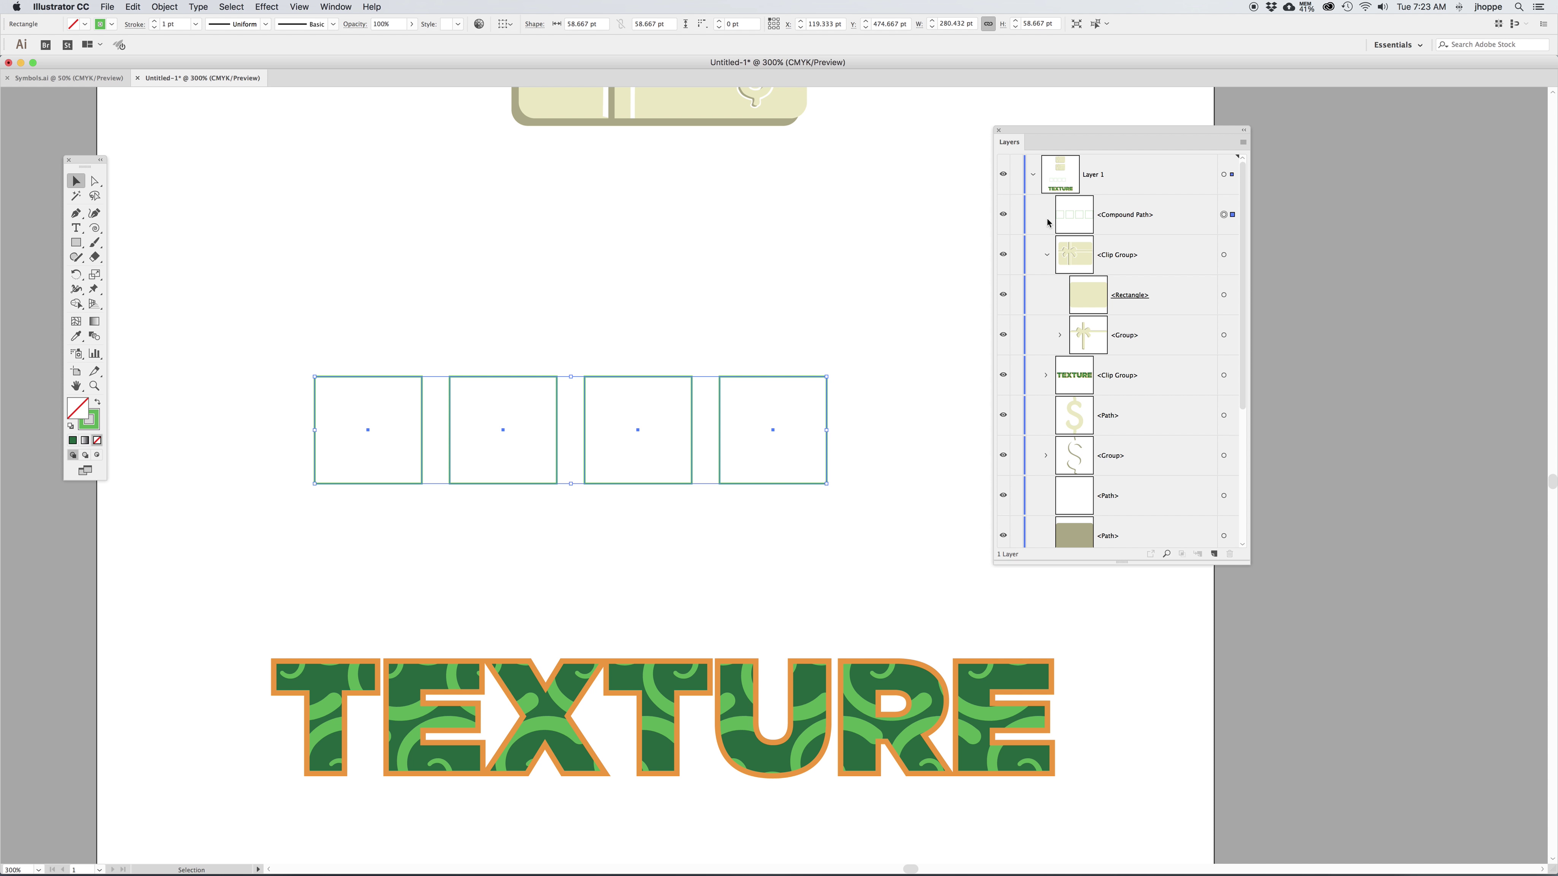
- Paste the swirls inside the compound path of four squares using Draw Inside mode, return to Draw Normal and deselect
{"action": "left_click", "coordinate": [97, 455]}
{"action": "key", "text": "super+v"}
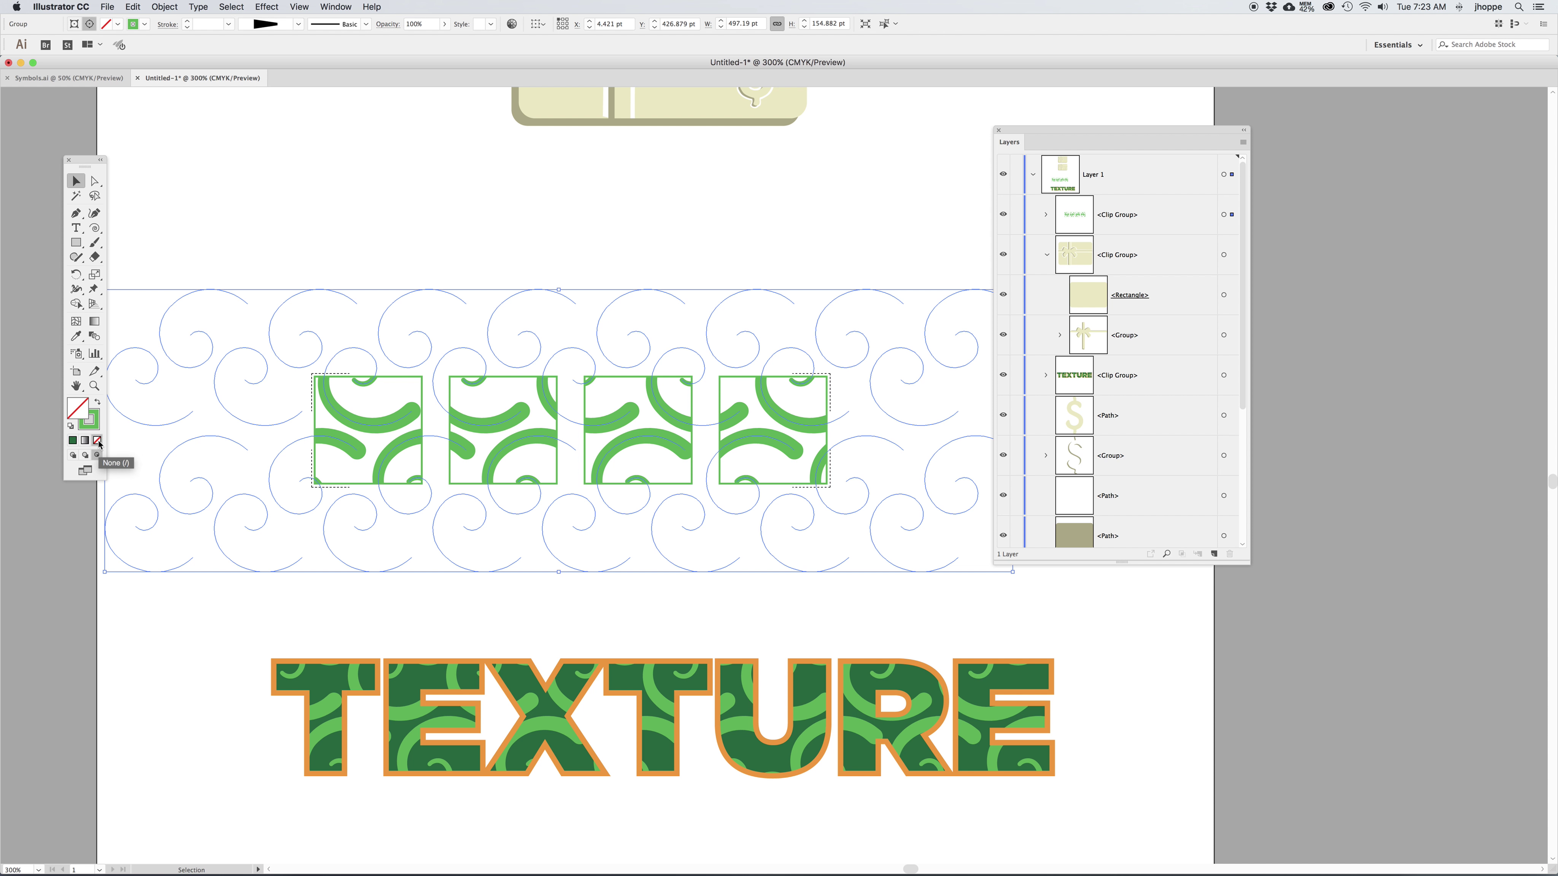
{"action": "left_click", "coordinate": [72, 456]}
{"action": "left_click", "coordinate": [321, 244]}
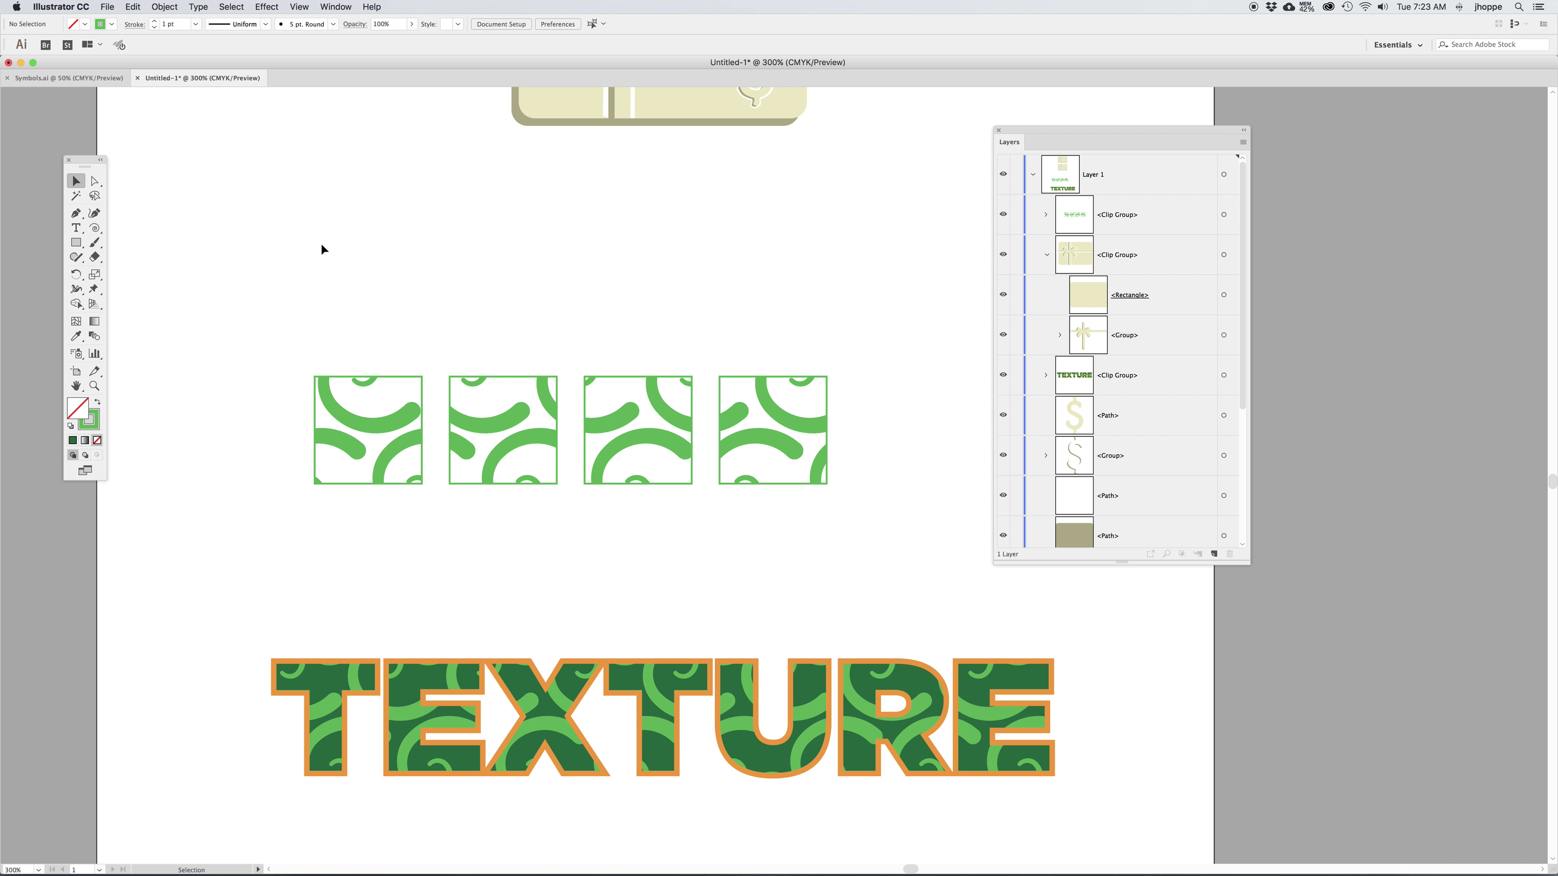